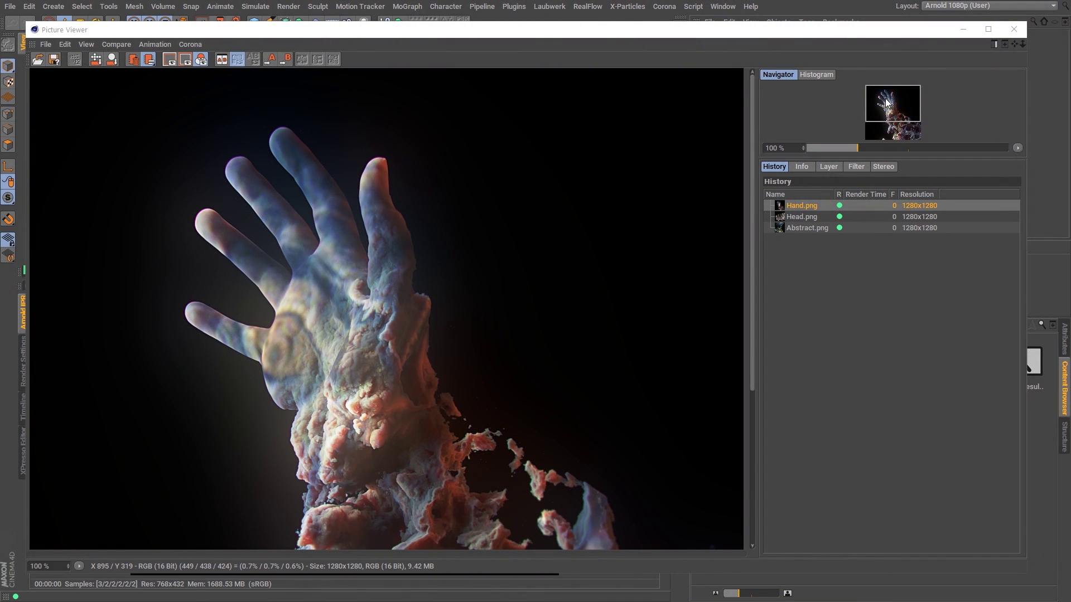
- Examine the reference renders Hand.png, Head.png and Abstract.png in the Picture Viewer, and put the viewer away
left_click_drag(754, 122, 801, 132)
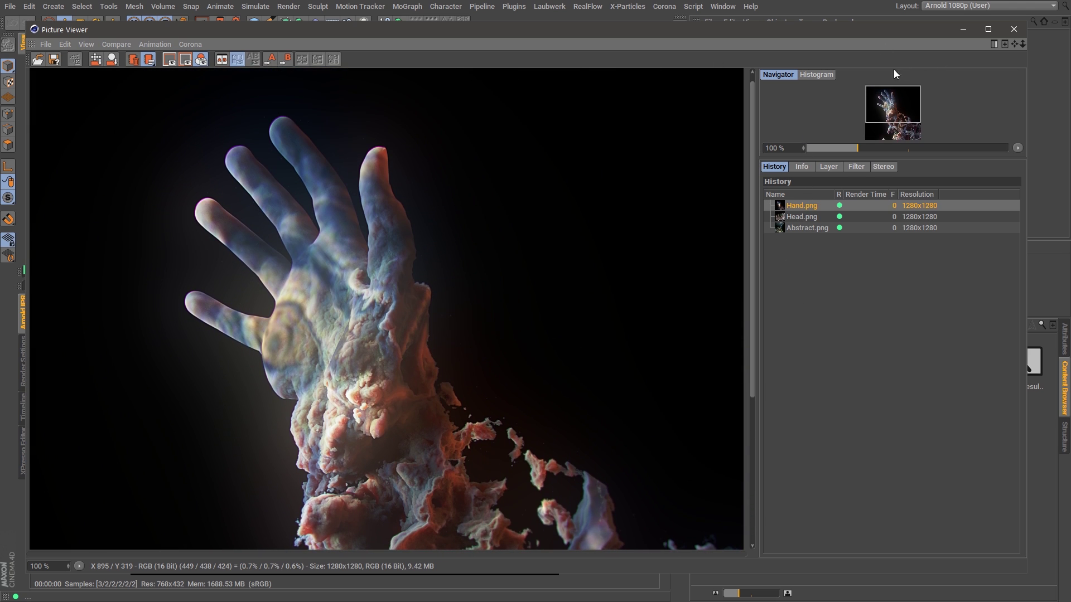
left_click(804, 217)
left_click_drag(896, 105, 895, 121)
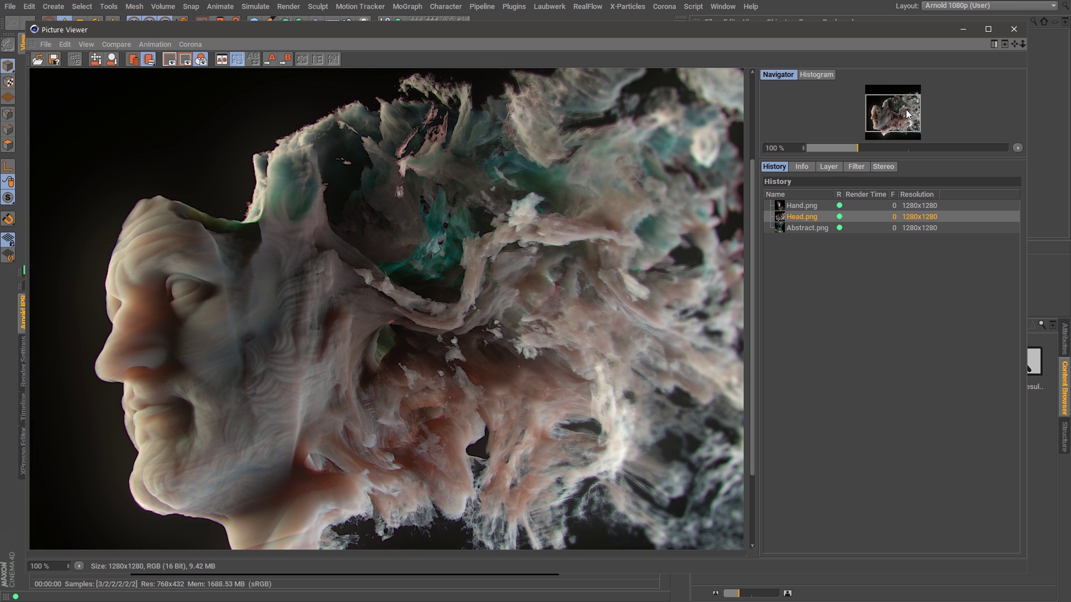
left_click_drag(884, 118, 905, 125)
left_click(806, 226)
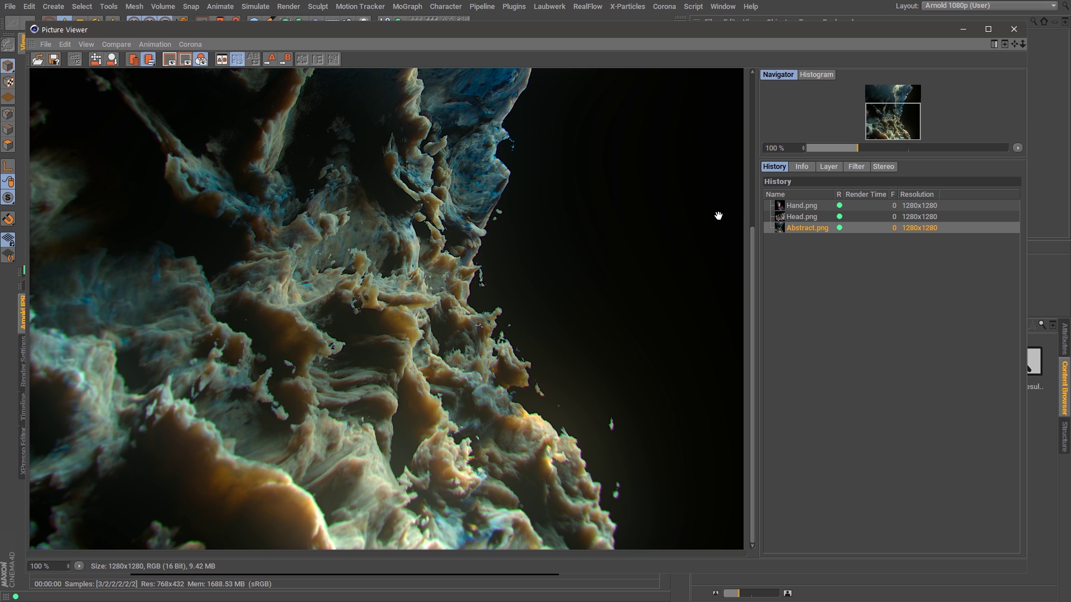
left_click_drag(752, 259, 778, 103)
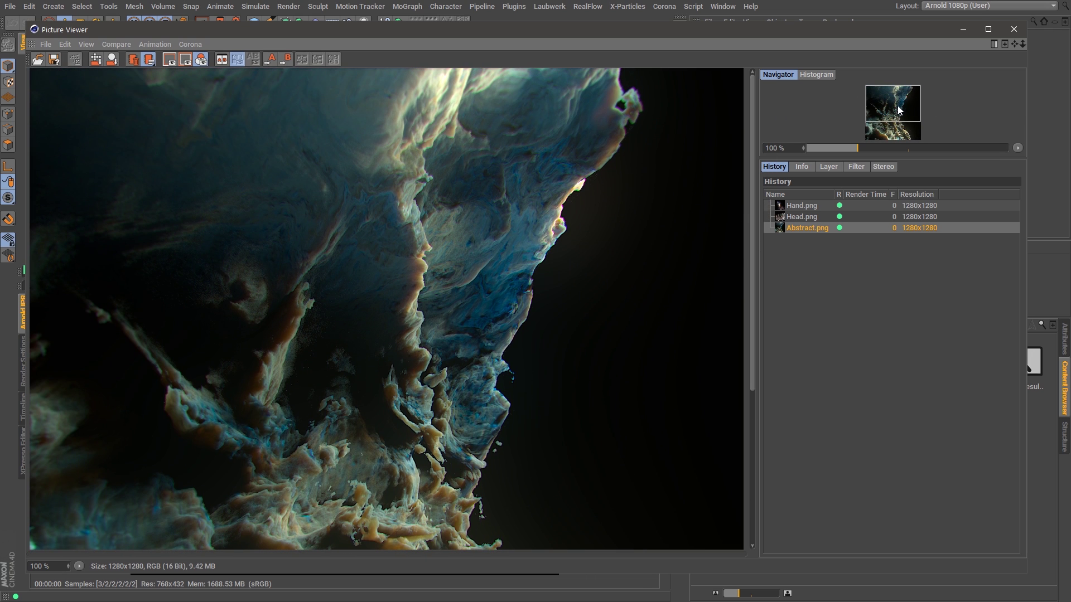
left_click_drag(901, 112, 907, 140)
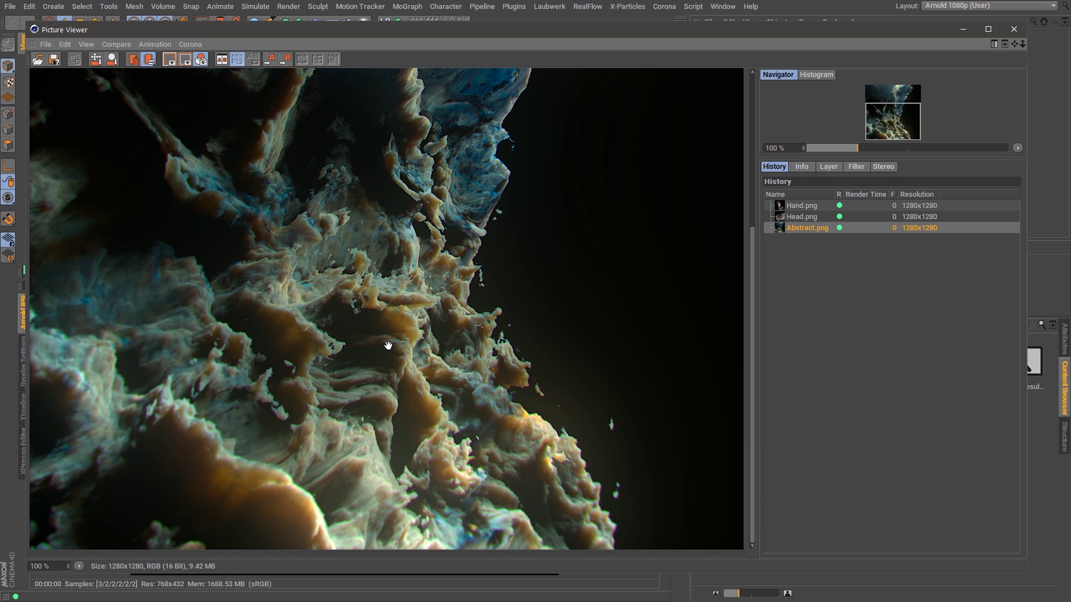
left_click_drag(912, 119, 897, 102)
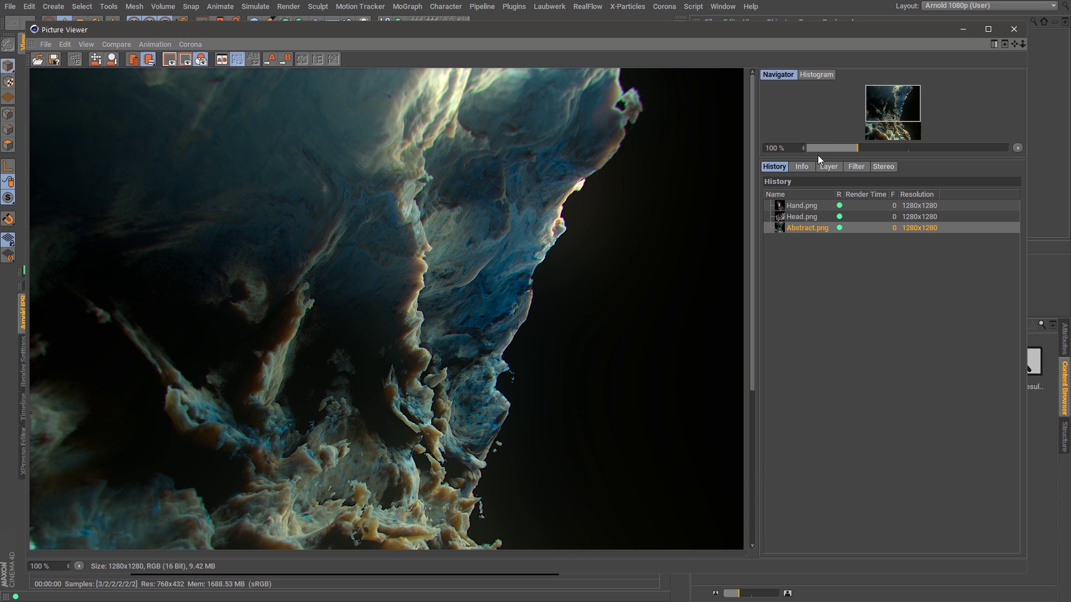
left_click(962, 30)
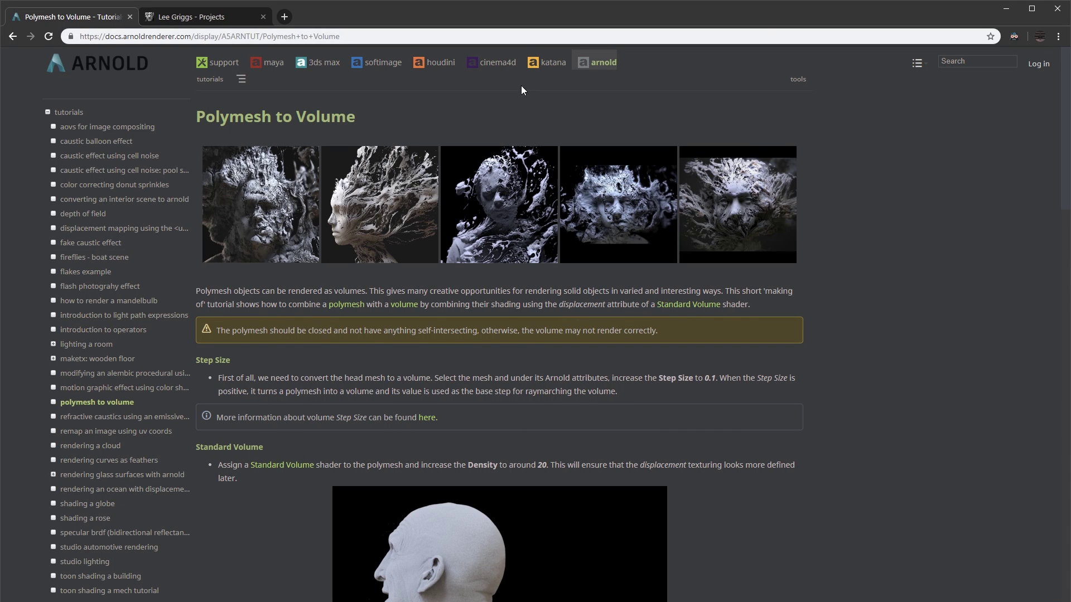
- Switch to the web browser and read through Arnold's Polymesh to Volume tutorial, including the step size, padding, displacement and Range shader sections
scroll(1066, 113, "down", 3)
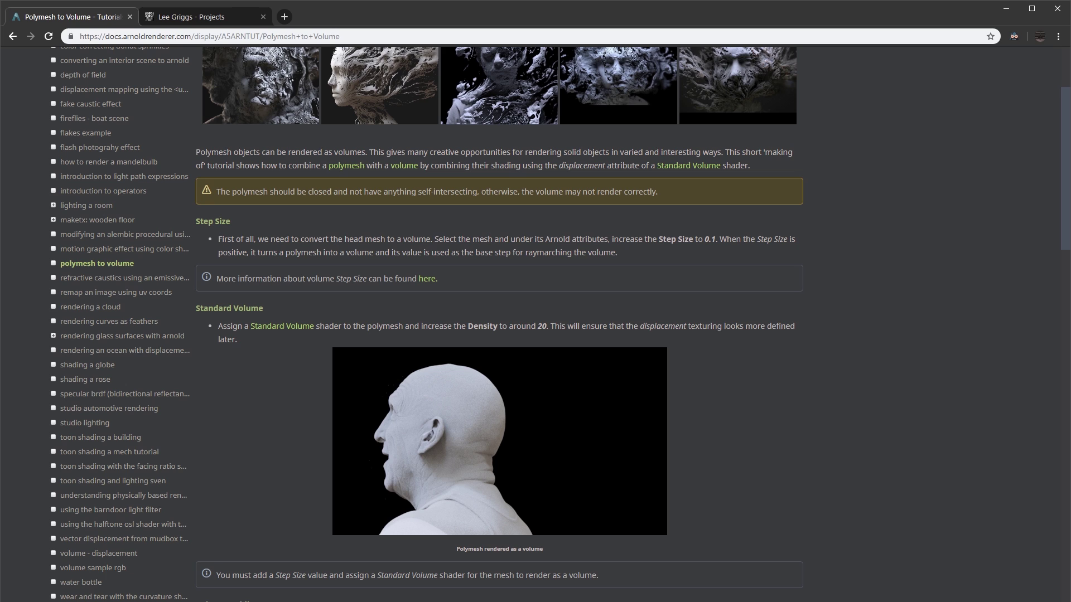
scroll(499, 324, "down", 4)
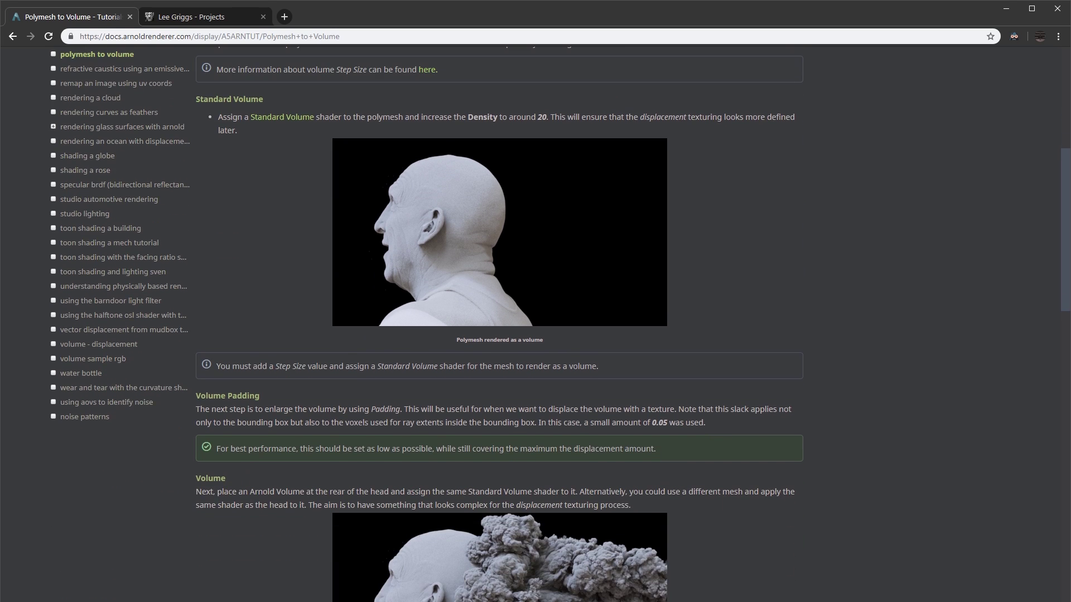
scroll(499, 323, "down", 3)
scroll(499, 323, "down", 3)
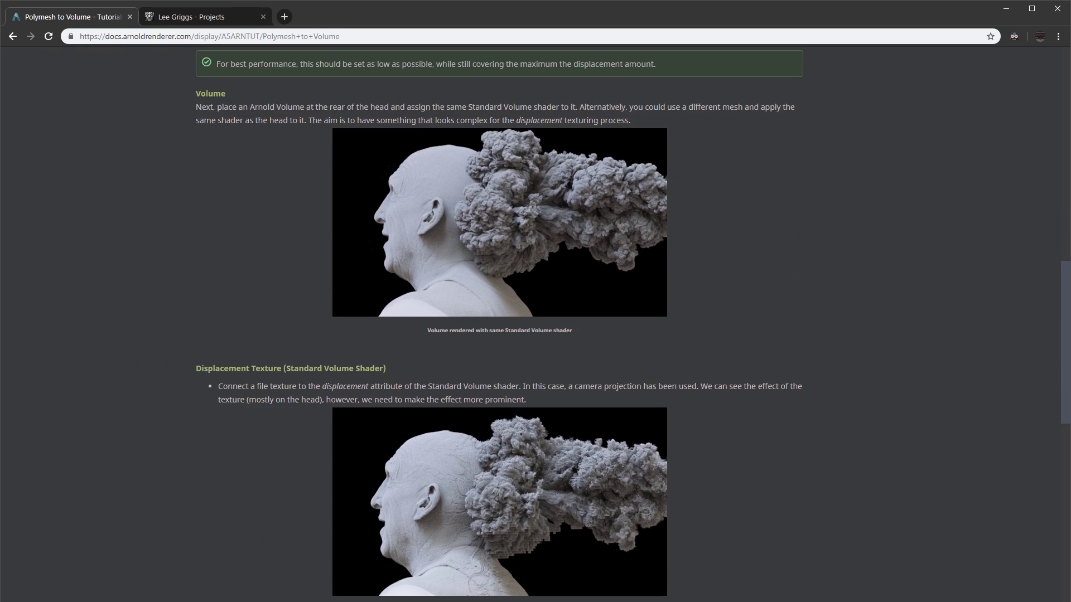
scroll(499, 324, "down", 2)
scroll(576, 195, "down", 4)
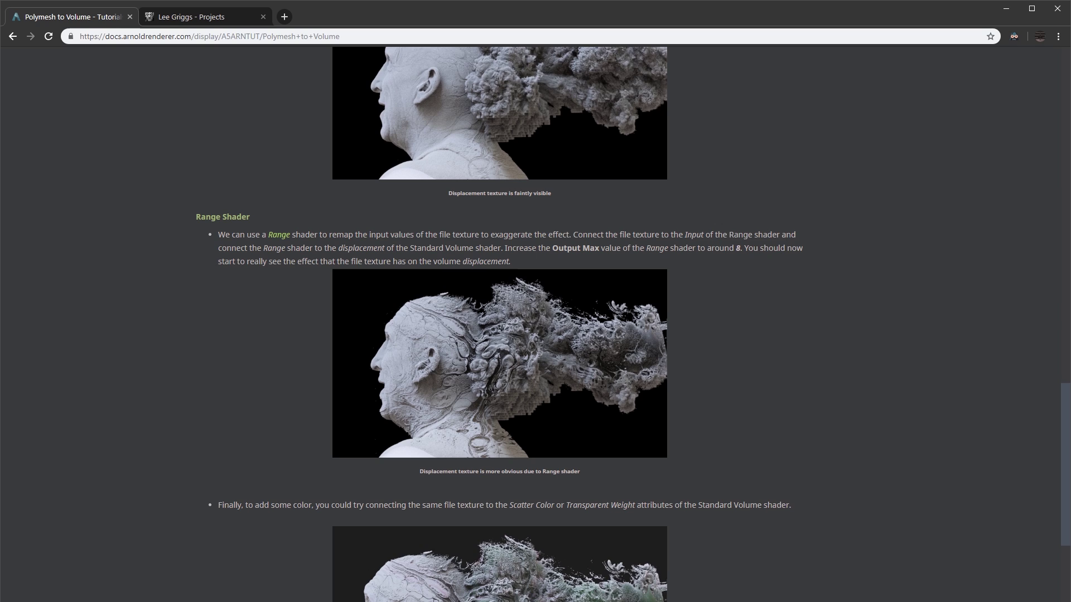
scroll(576, 194, "up", 20)
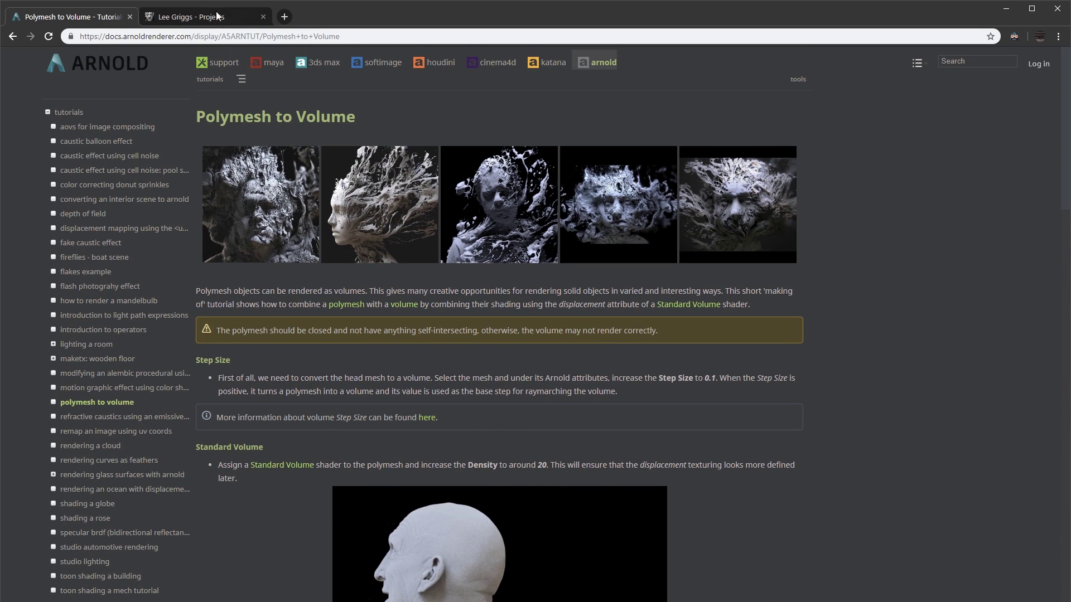
- Open the Volume Displacement project on the artist's portfolio site and look it over
left_click(202, 17)
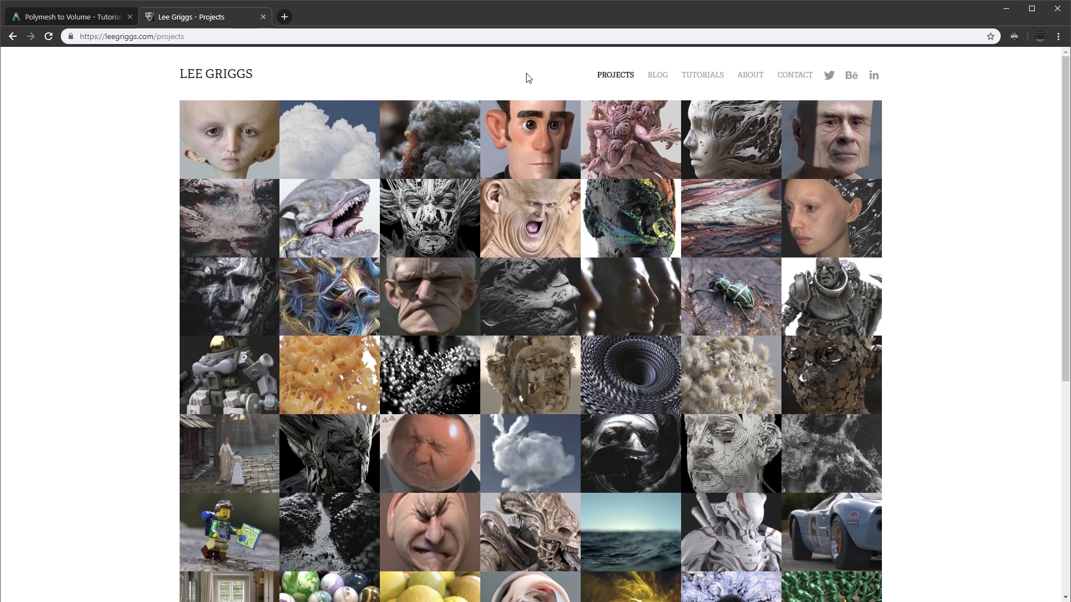
left_click(433, 111)
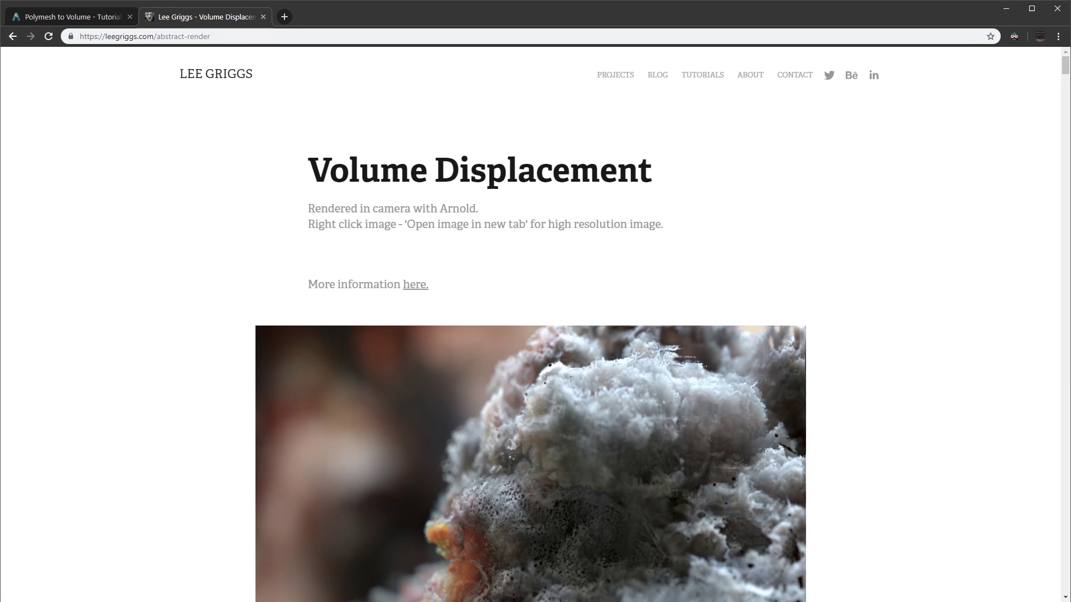
mouse_move(1067, 69)
left_mouse_down()
mouse_move(1066, 194)
mouse_move(1065, 56)
left_mouse_up()
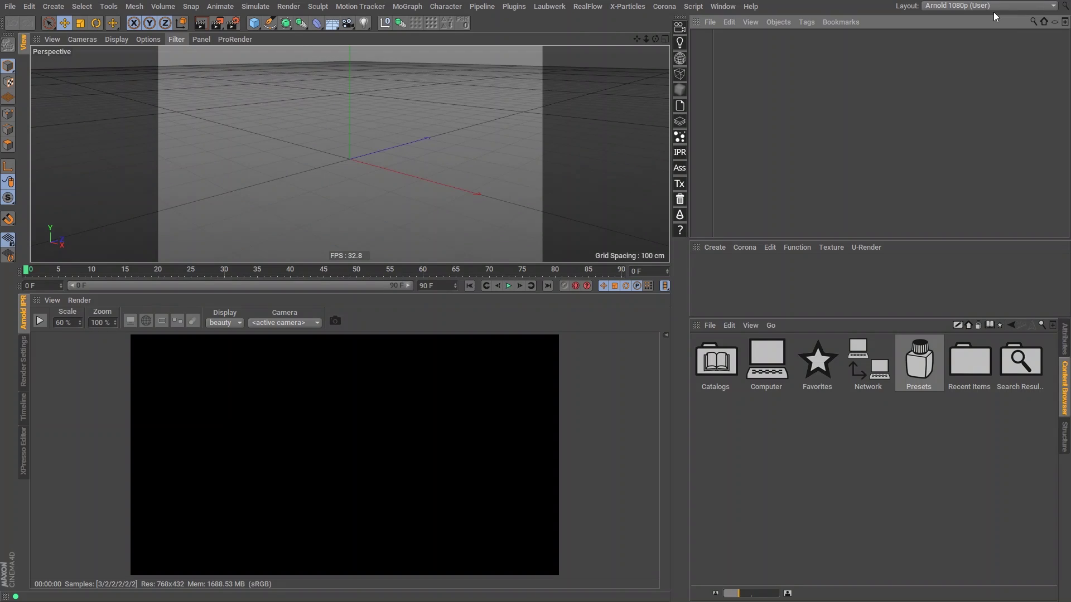
- Switch to Cinema 4D and set the renderer to Arnold Renderer in the render settings
left_click(23, 373)
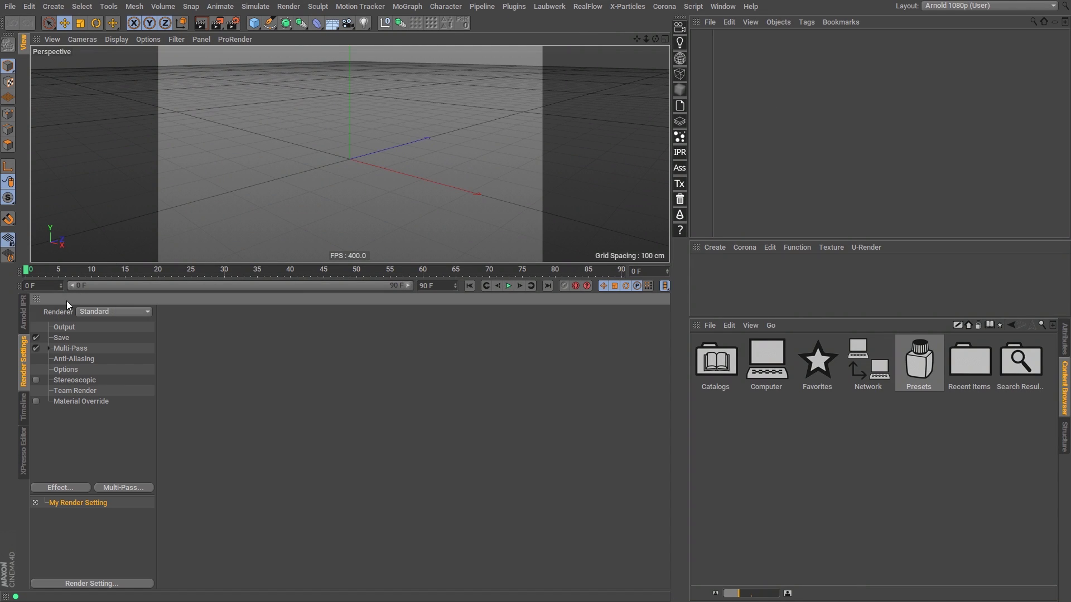
left_click(117, 311)
left_click(126, 402)
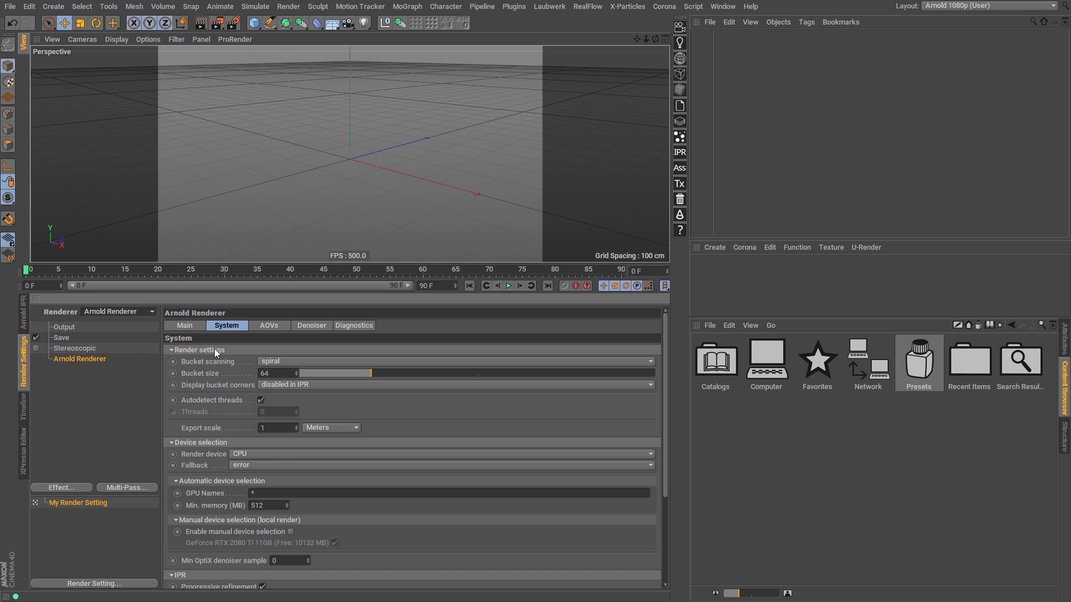
- Set the Arnold render bucket size to 24
left_click(187, 326)
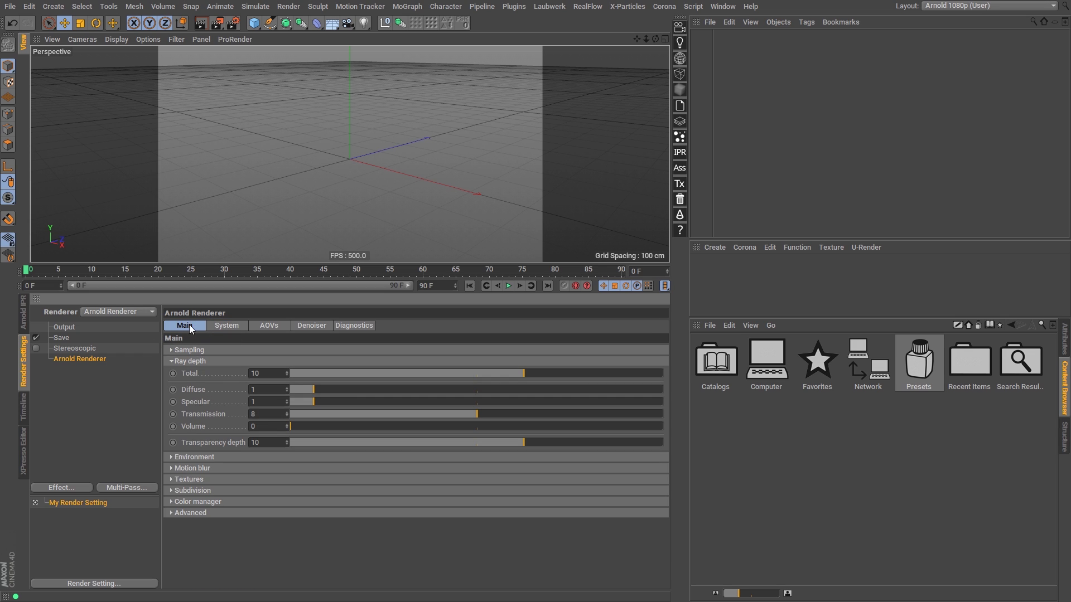
left_click(300, 399)
left_click(227, 327)
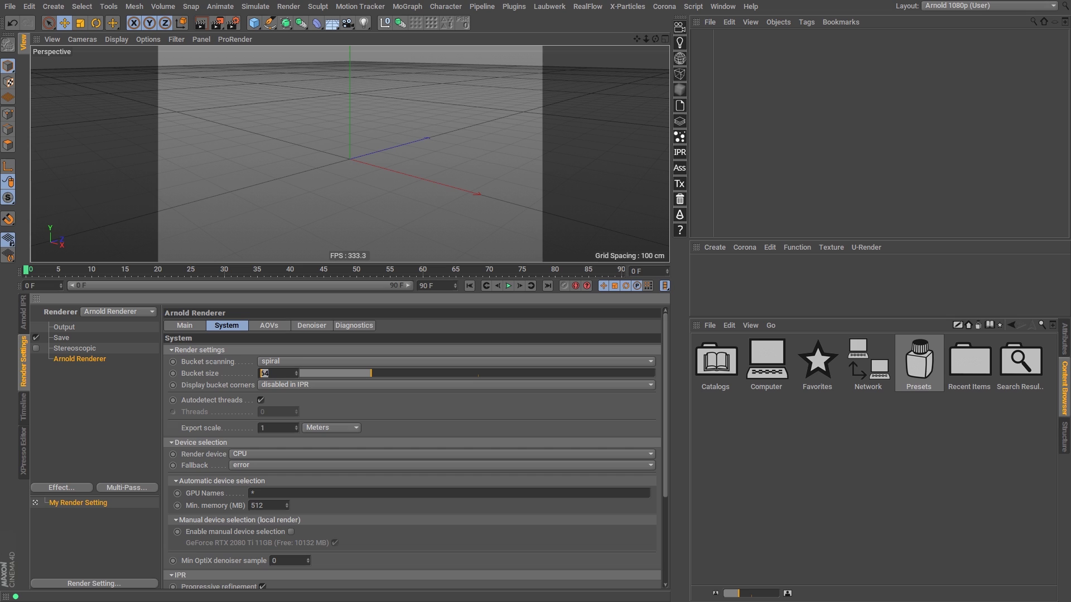
type("24")
key("Return")
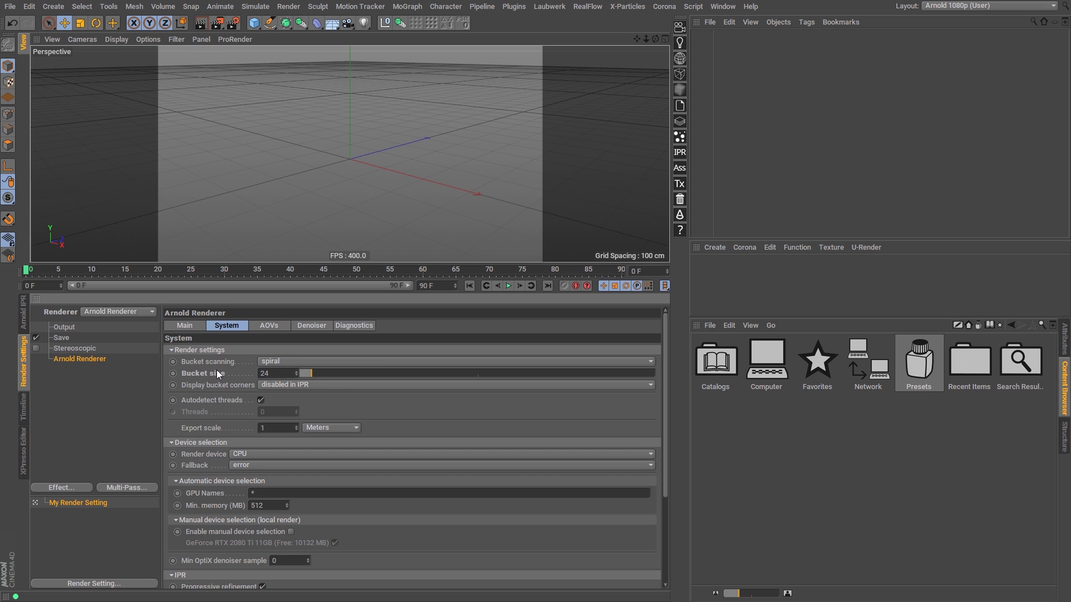
- Bring up the Arnold IPR view and add an Arnold quad_light to the scene
left_click(23, 312)
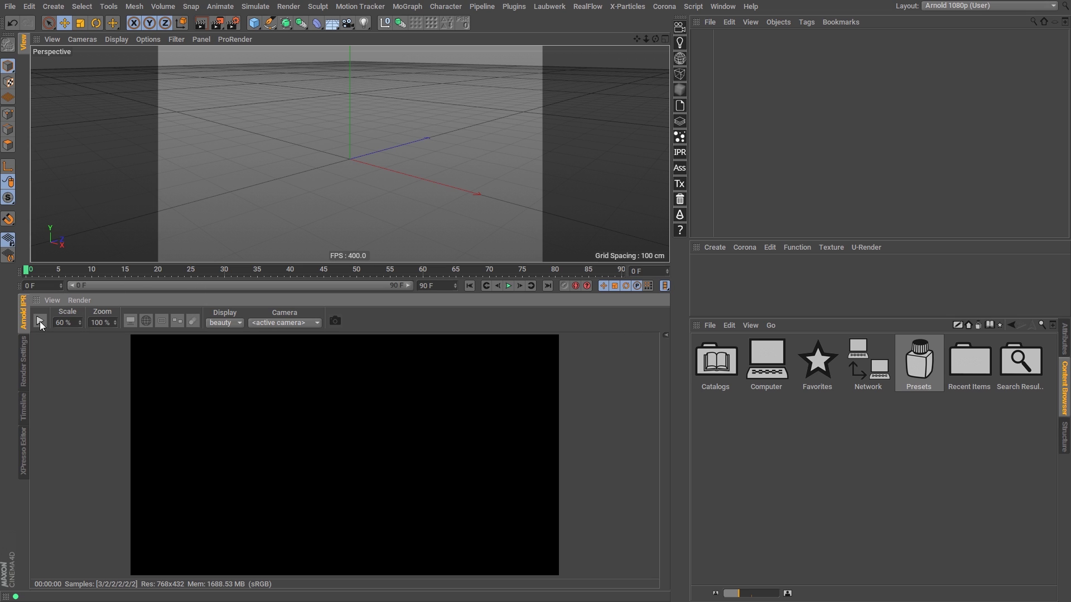
mouse_move(720, 47)
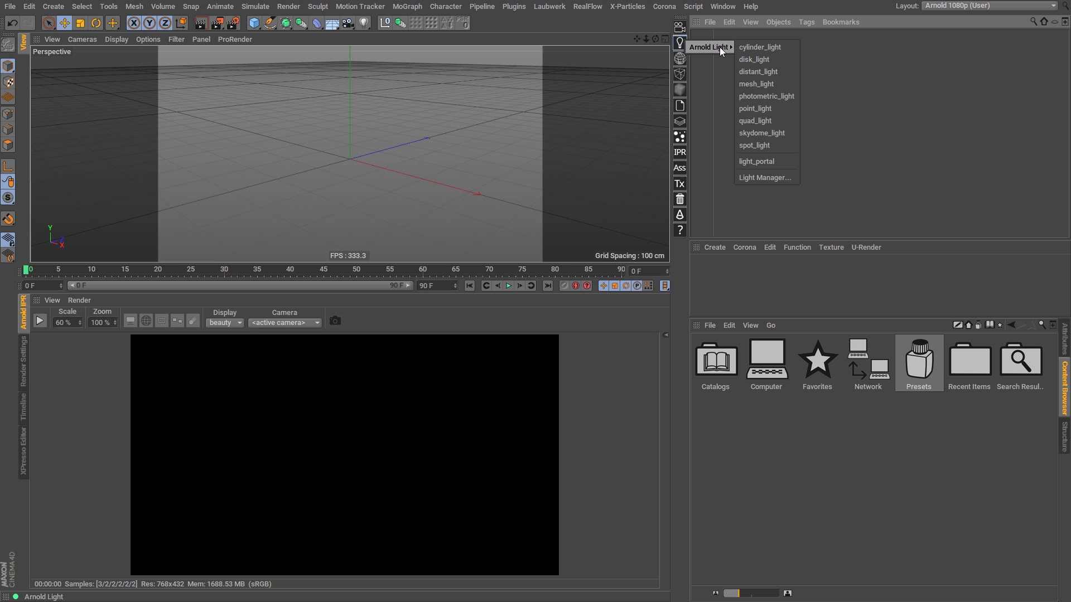
left_click(770, 122)
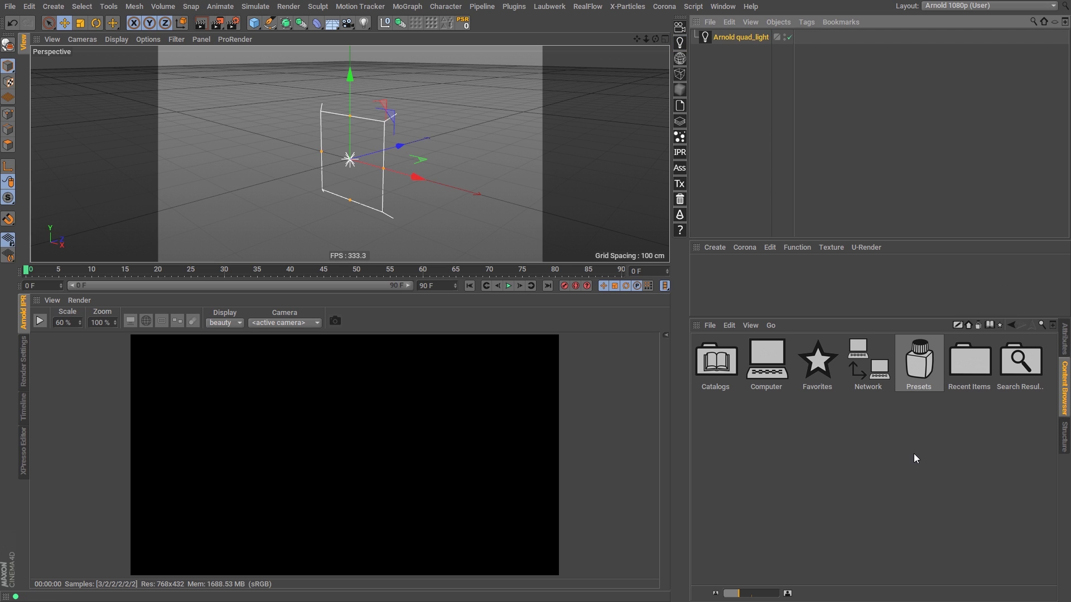
- Load the Male Bust base mesh from the Sculpting presets into the scene
double_click(919, 365)
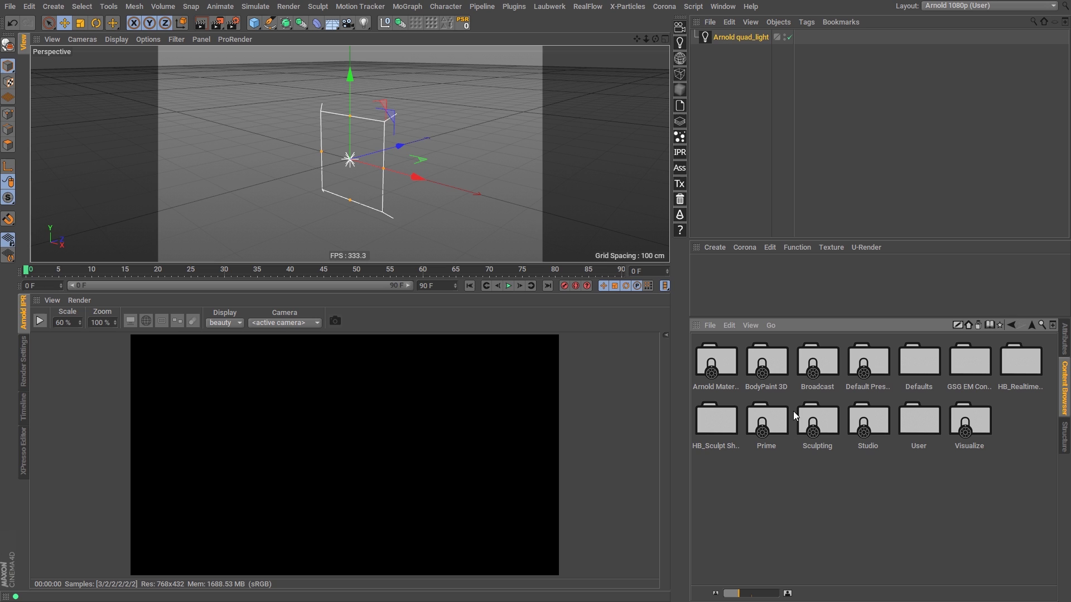
double_click(823, 423)
double_click(726, 367)
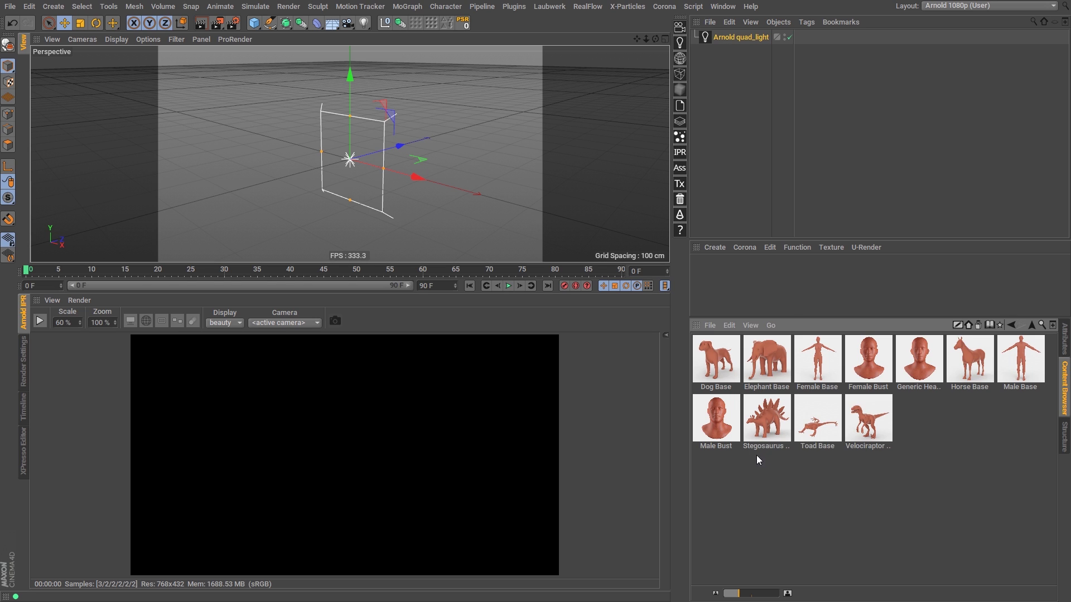
left_click(720, 421)
left_click_drag(409, 169, 410, 170)
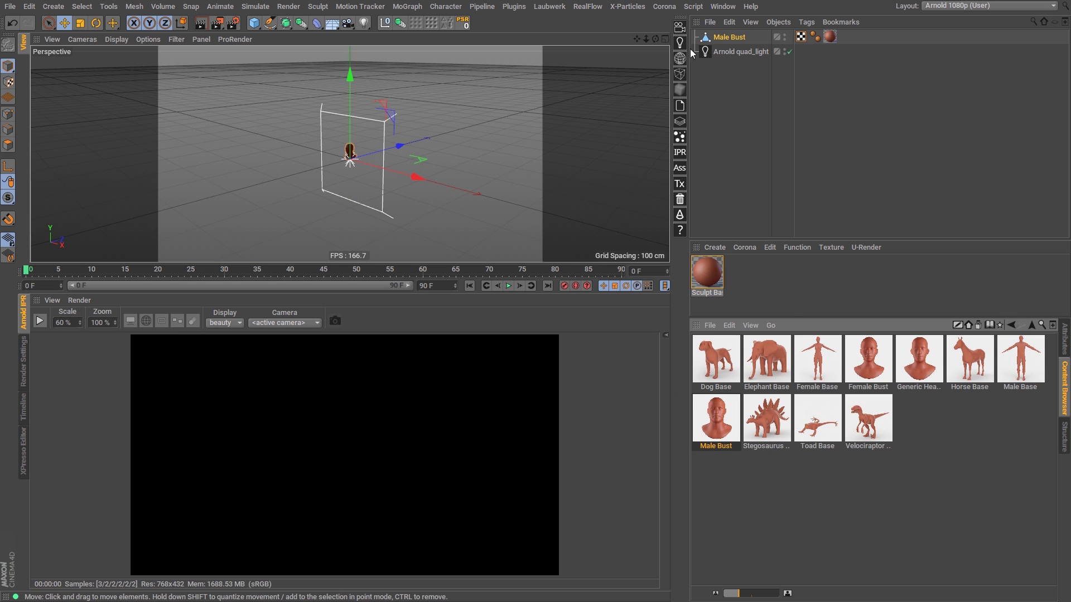
- Give the quad light a Target tag with Male Bust as target object, and move the light up and away from the bust
right_click(740, 54)
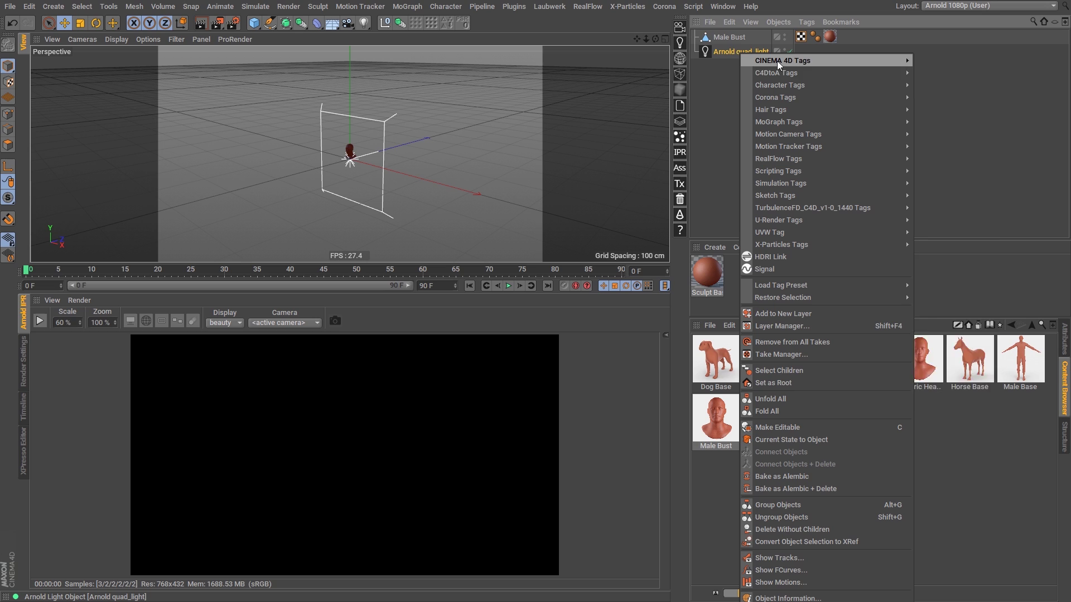
mouse_move(826, 61)
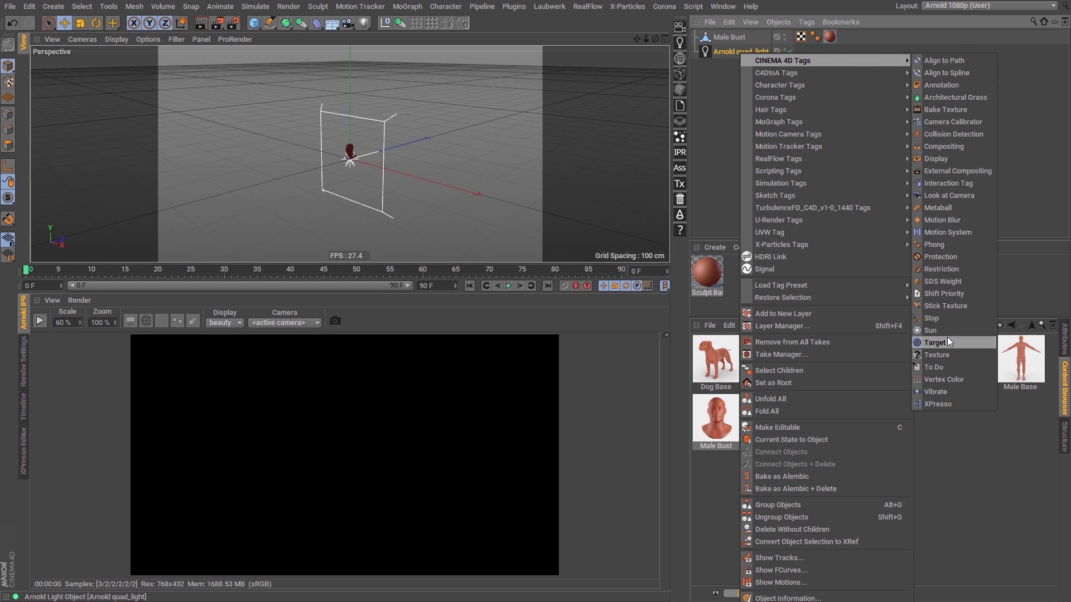
left_click(947, 341)
left_click_drag(730, 37, 837, 255)
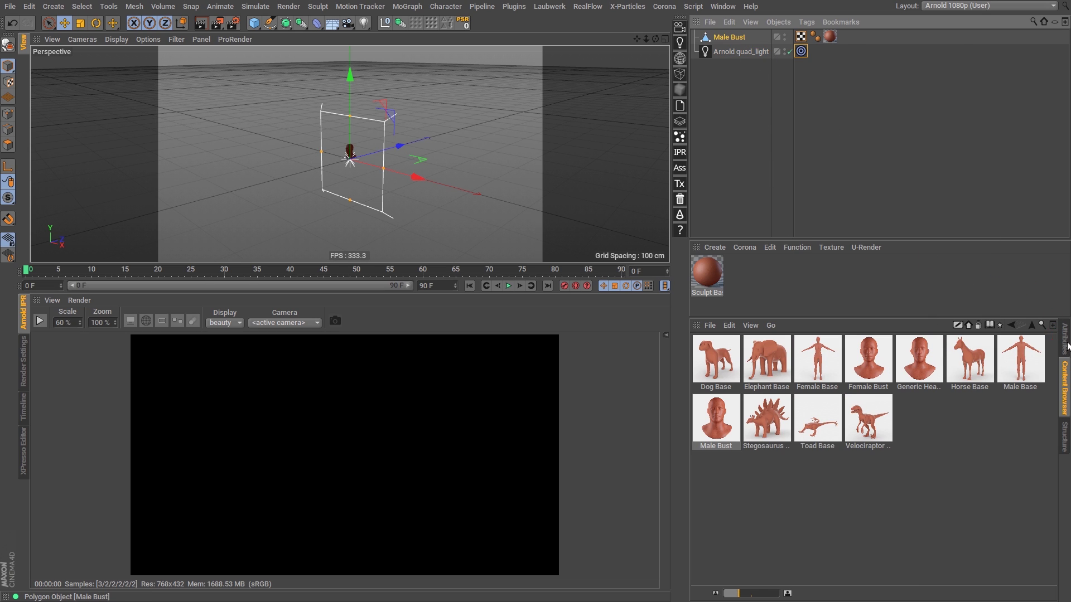
left_click_drag(1067, 346, 812, 379)
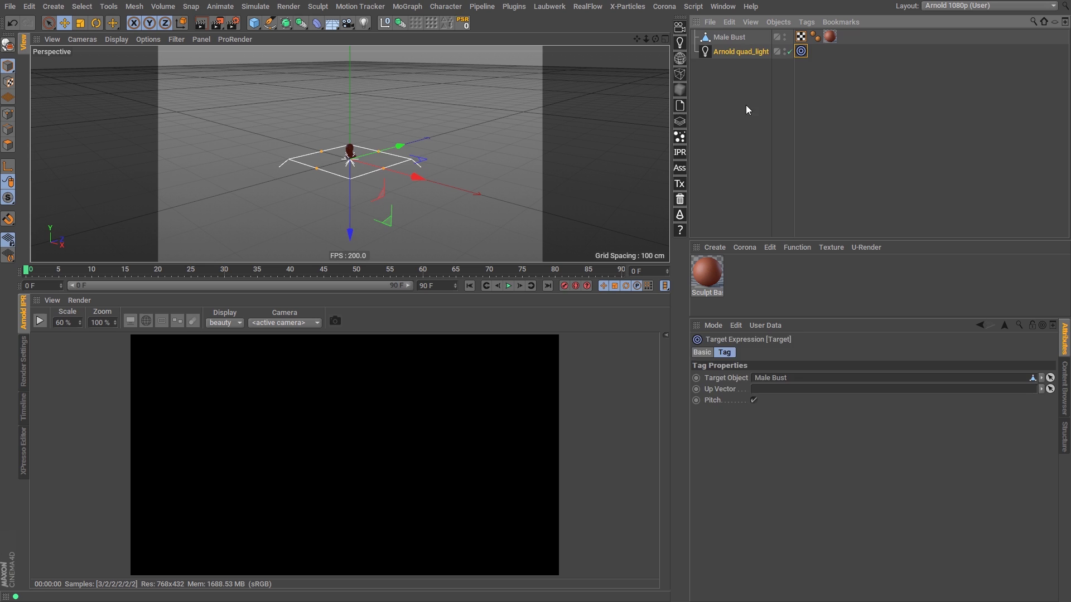
left_click(738, 52)
left_click_drag(482, 173, 404, 133)
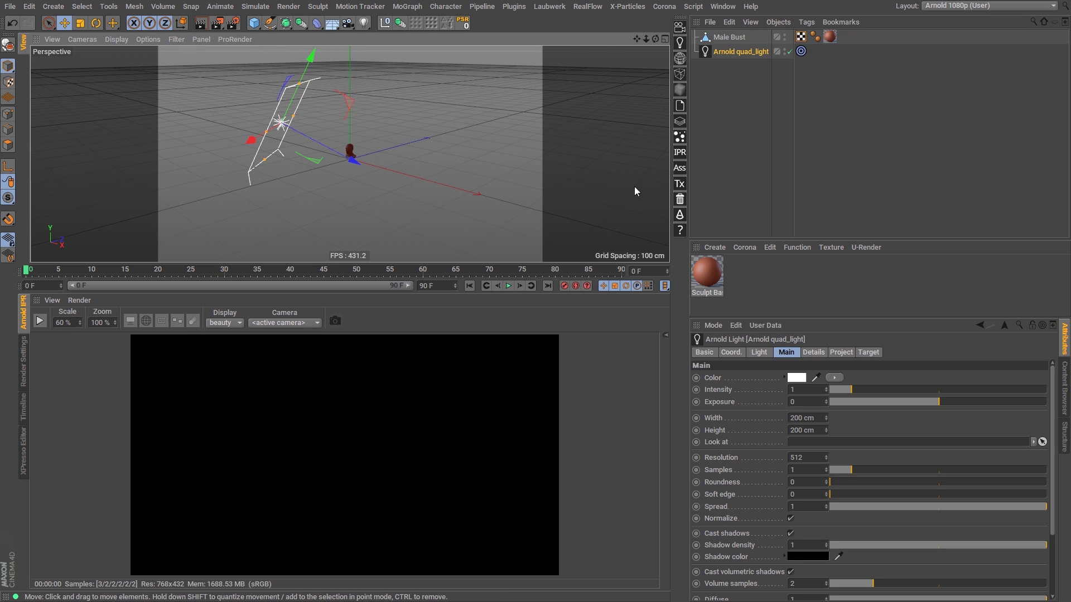
- Delete the bust's default sculpt material and remove its leftover texture tag from Male Bust
left_click(707, 274)
key("Delete")
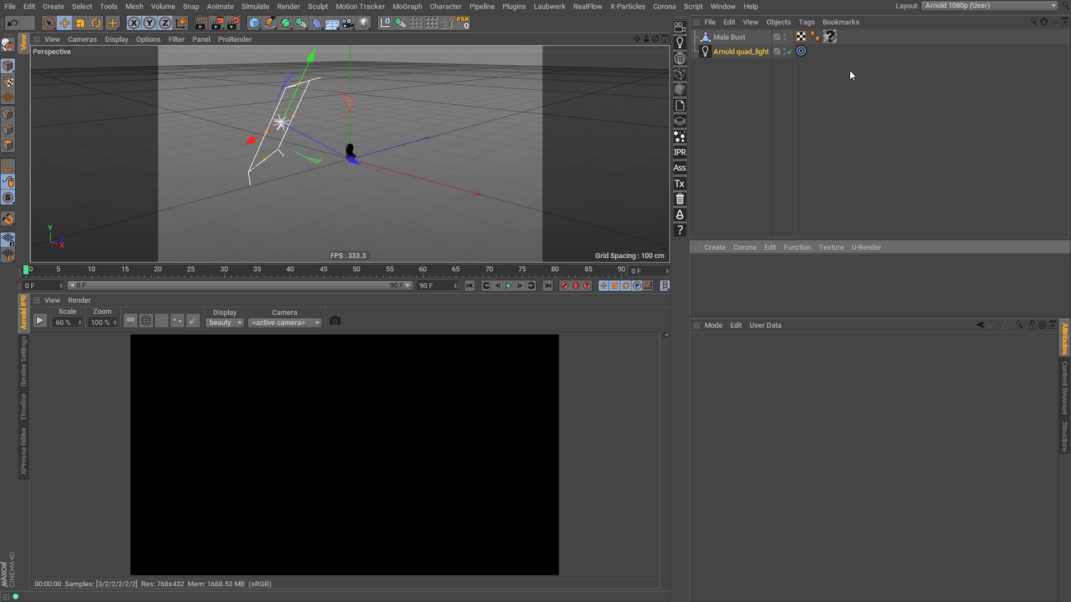
left_click(830, 37)
key("Delete")
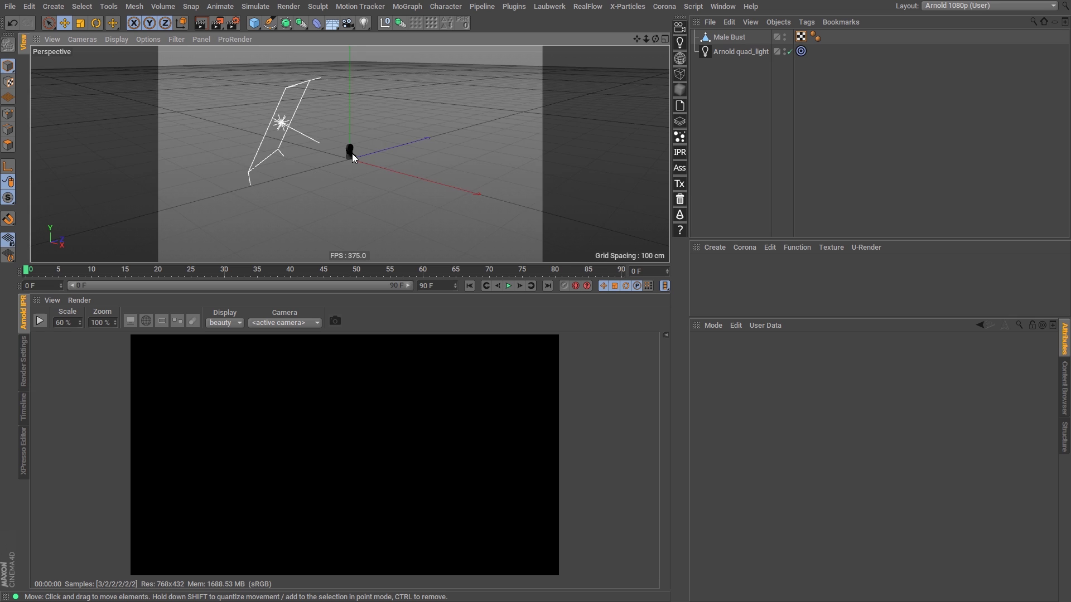
- Reposition the quad light around the bust in the Top view and return to the Perspective view
scroll(430, 149, "up", 3)
key("F2")
scroll(354, 151, "up", 3)
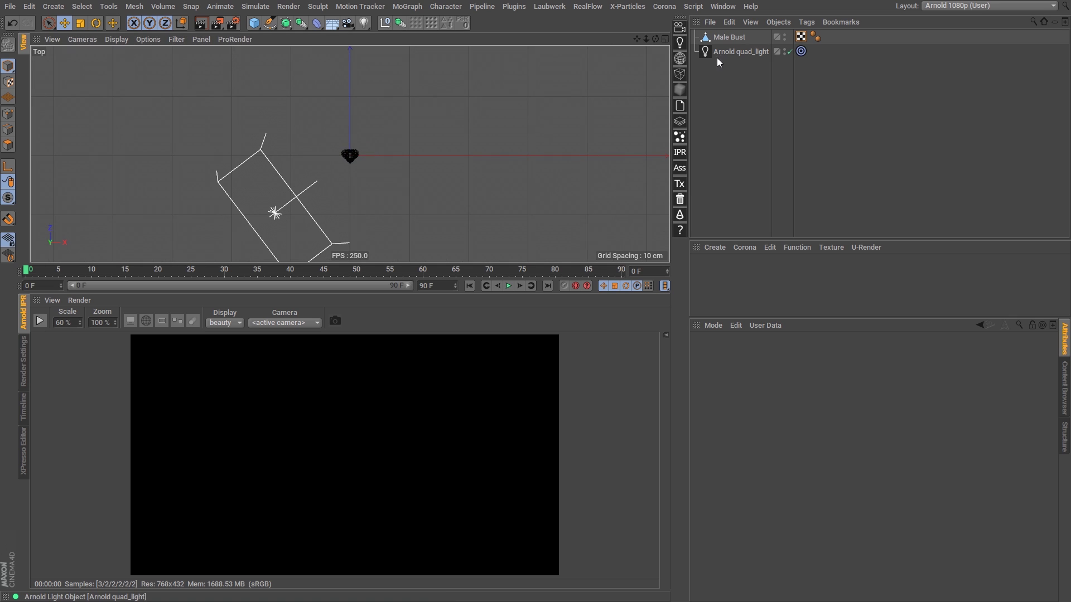
left_click(731, 51)
left_click_drag(369, 196, 477, 203)
key("F1")
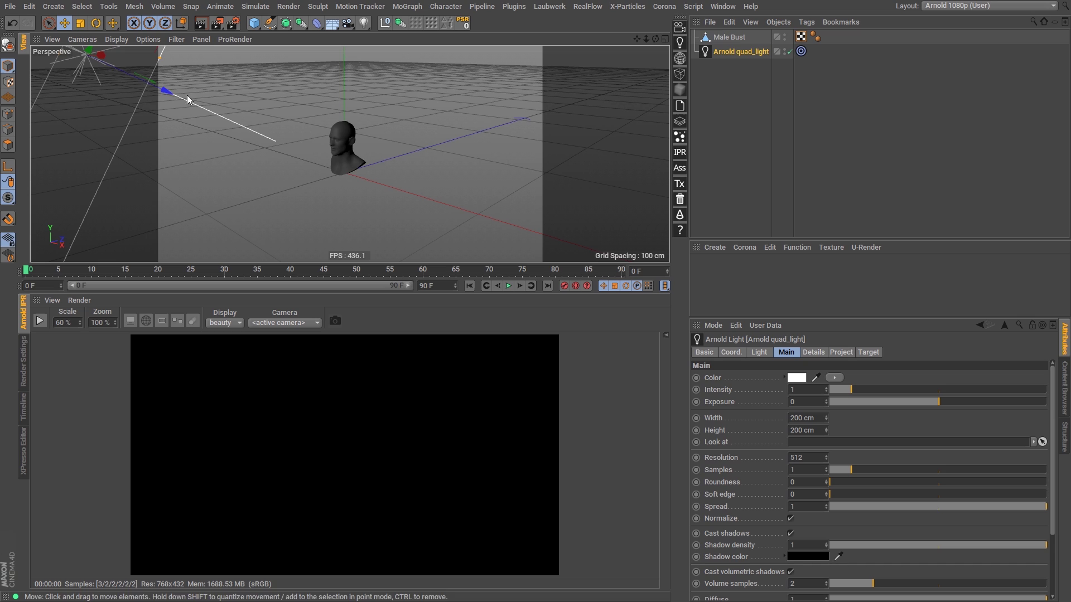
- Move the quad light closer to the bust and set its width and height to 100 cm
left_click_drag(167, 91, 293, 123)
left_click_drag(817, 418, 382, 316)
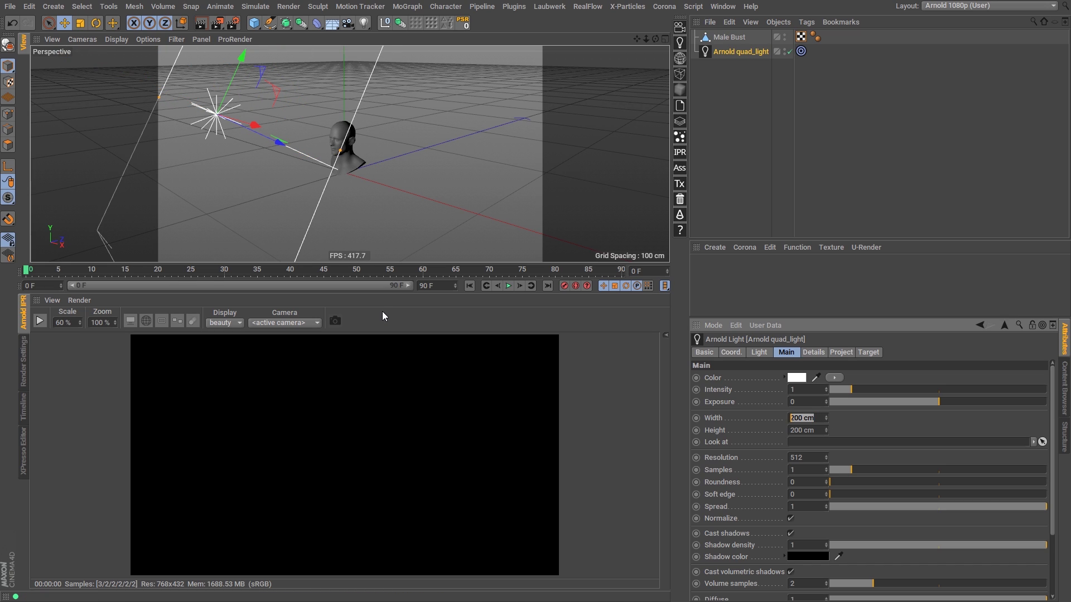
type("100")
key("Tab")
type("1")
key("Return")
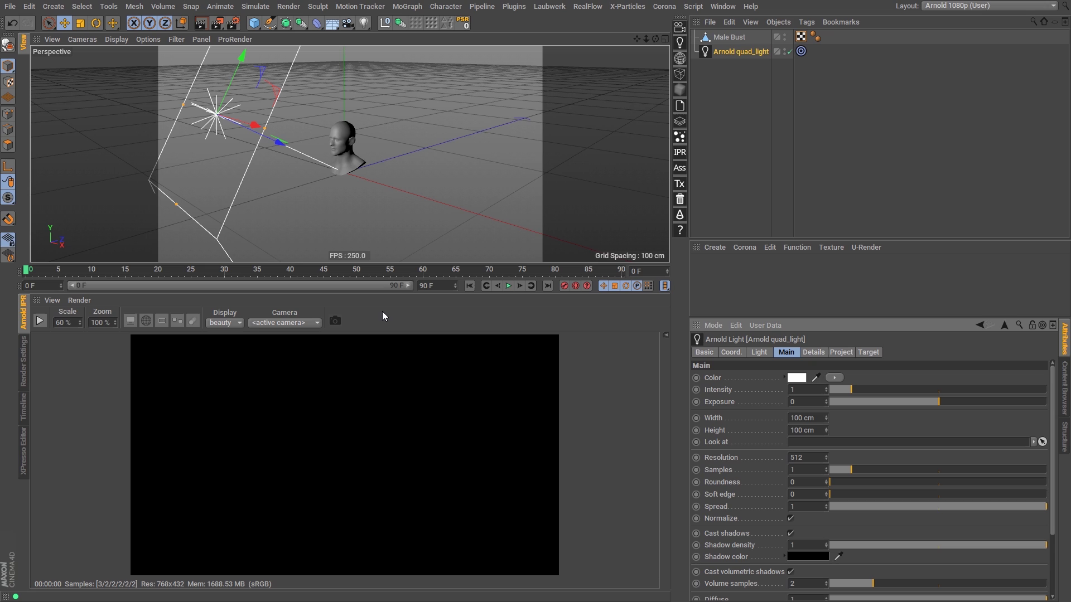
- Set the quad light's exposure to 3.99, samples to 2 and spread to 0.51
left_click_drag(941, 403, 1025, 402)
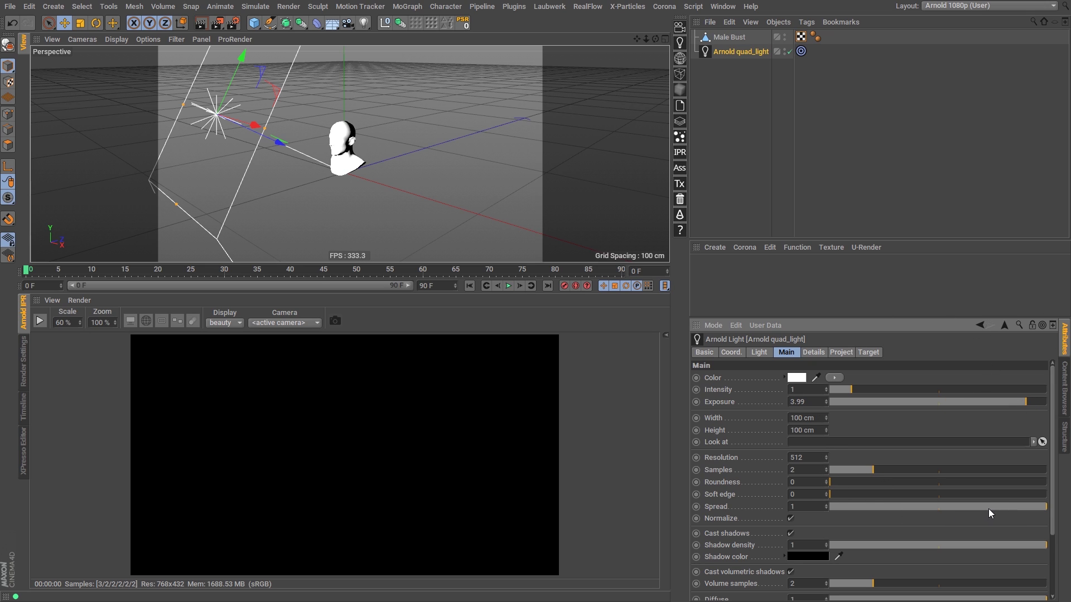
left_click_drag(988, 509, 939, 509)
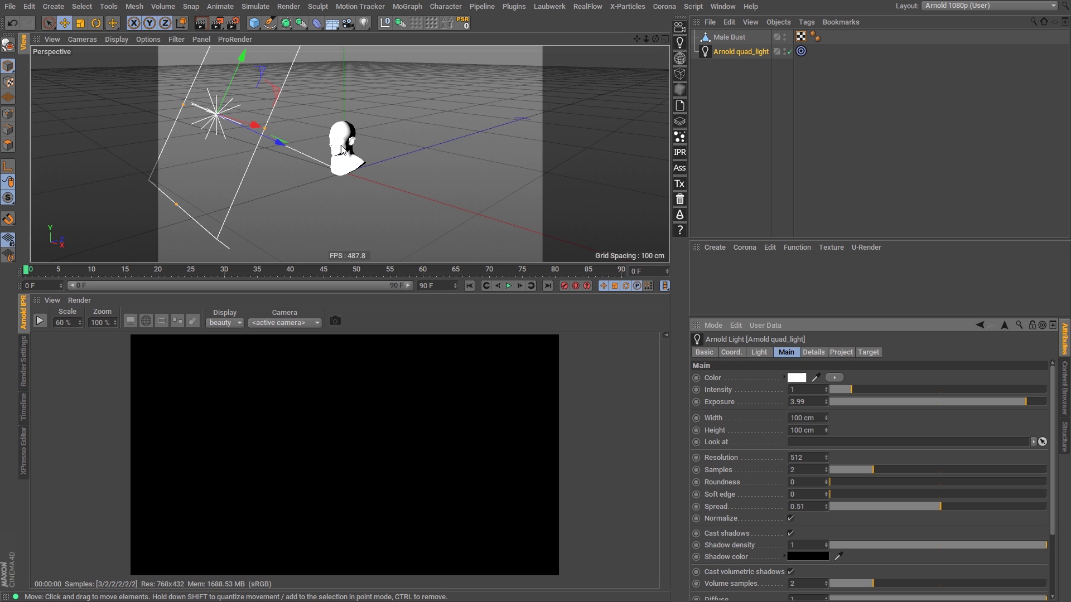
- Display the viewport shading with mesh lines and start the Arnold IPR render with the bust framed large
right_click_drag(341, 146, 392, 133, "alt")
left_click_drag(393, 134, 343, 146, "alt")
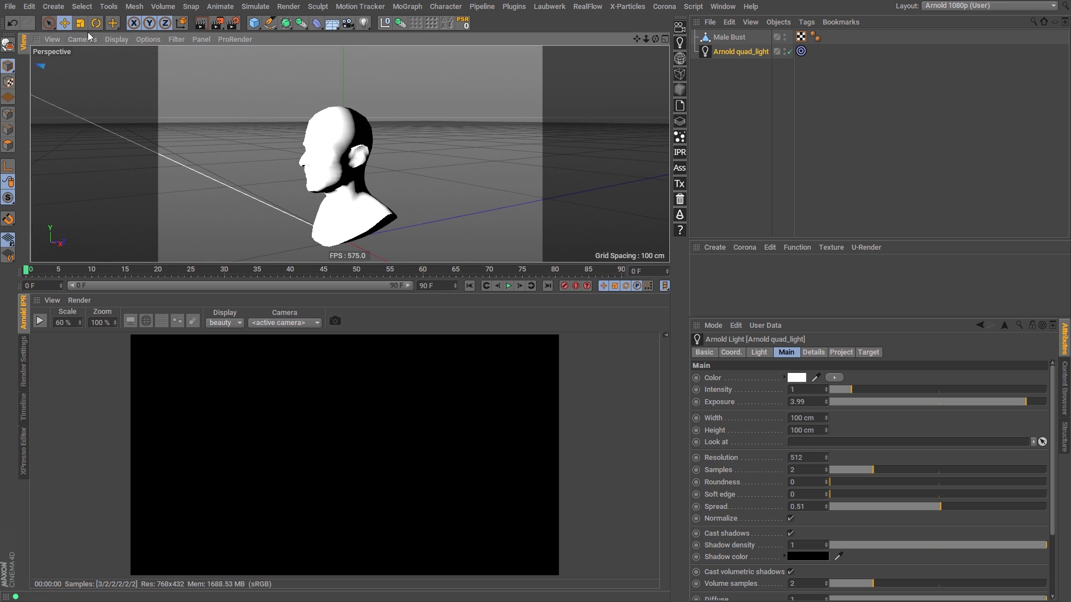
left_click(117, 39)
left_click(133, 64)
left_click(40, 321)
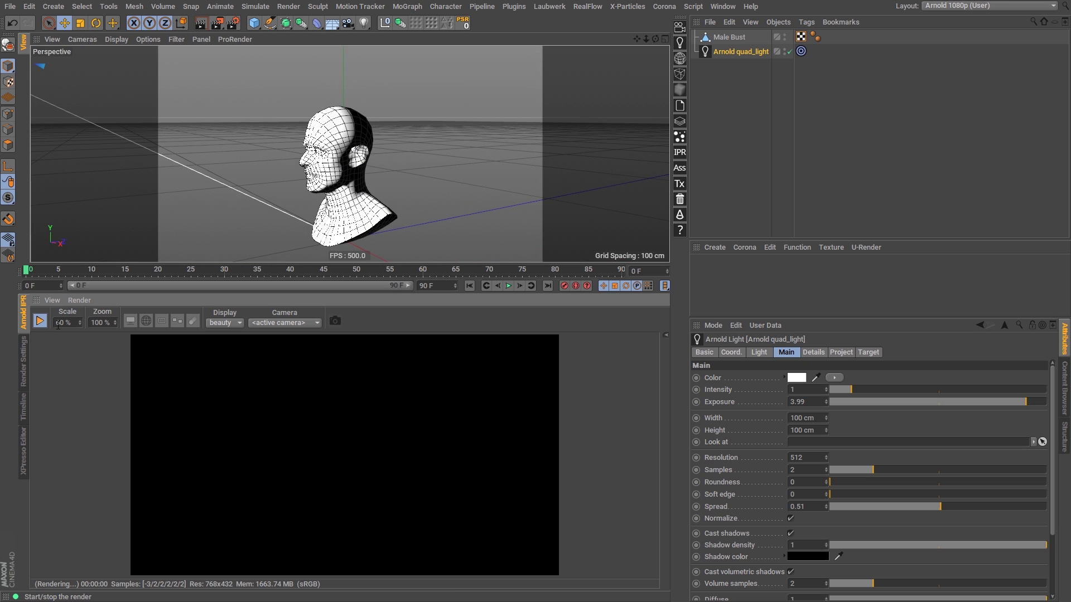
middle_click_drag(336, 153, 342, 129, "alt")
right_click_drag(348, 139, 367, 141, "alt")
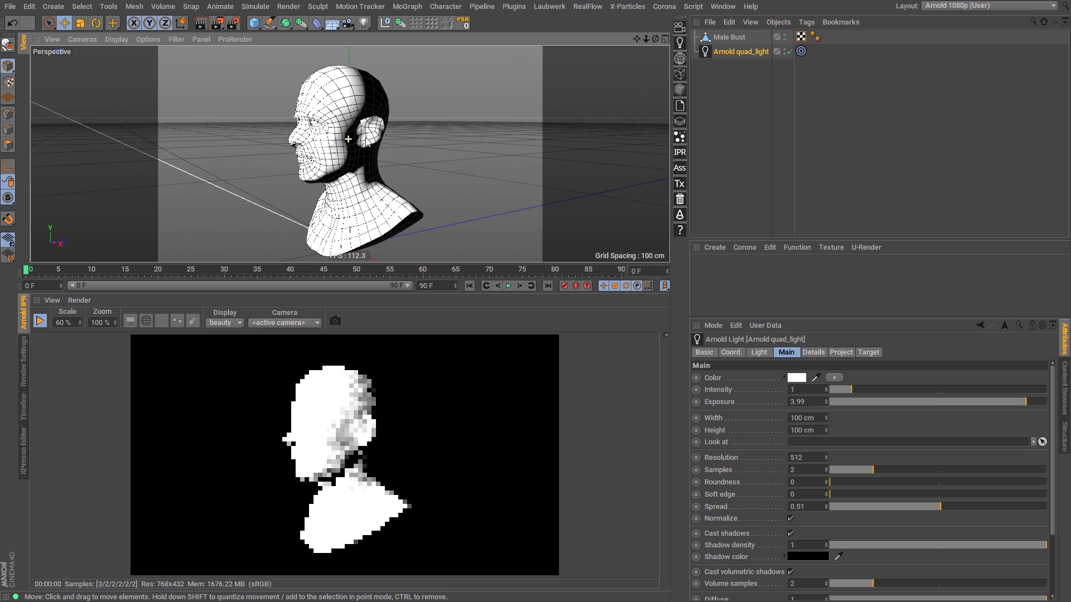
left_click_drag(348, 138, 324, 145, "alt")
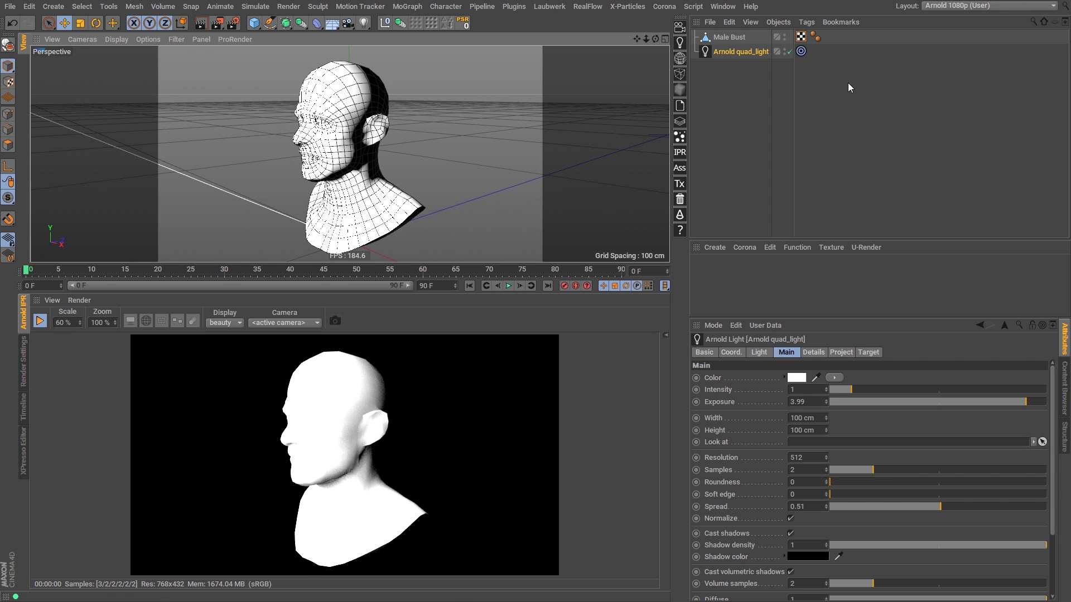
- Add an Arnold Parameters tag to Male Bust and set its subdivision type to catclark
right_click(732, 38)
mouse_move(779, 55)
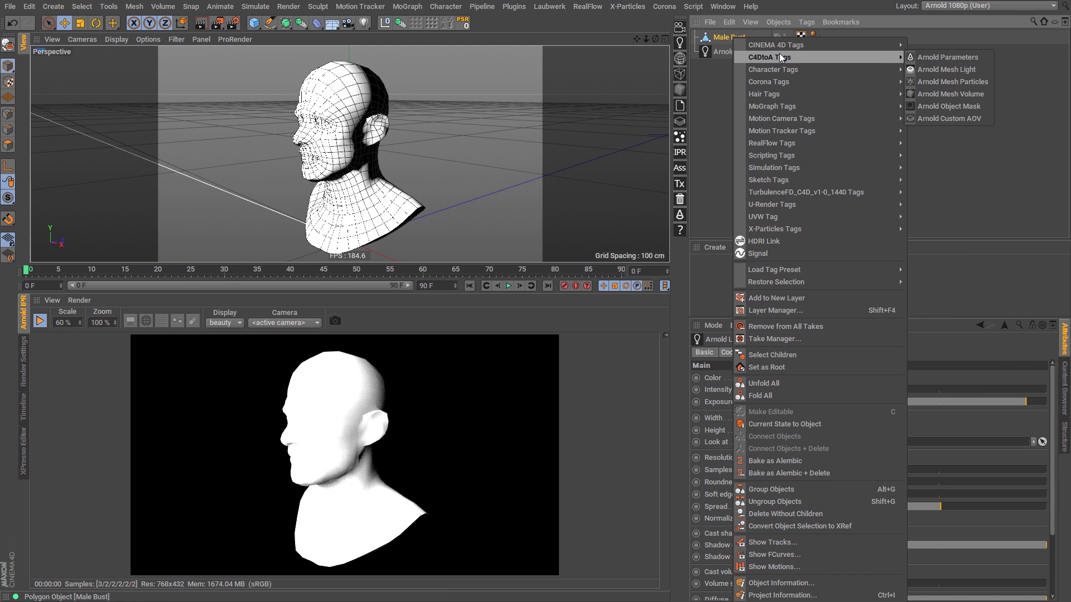
left_click(942, 58)
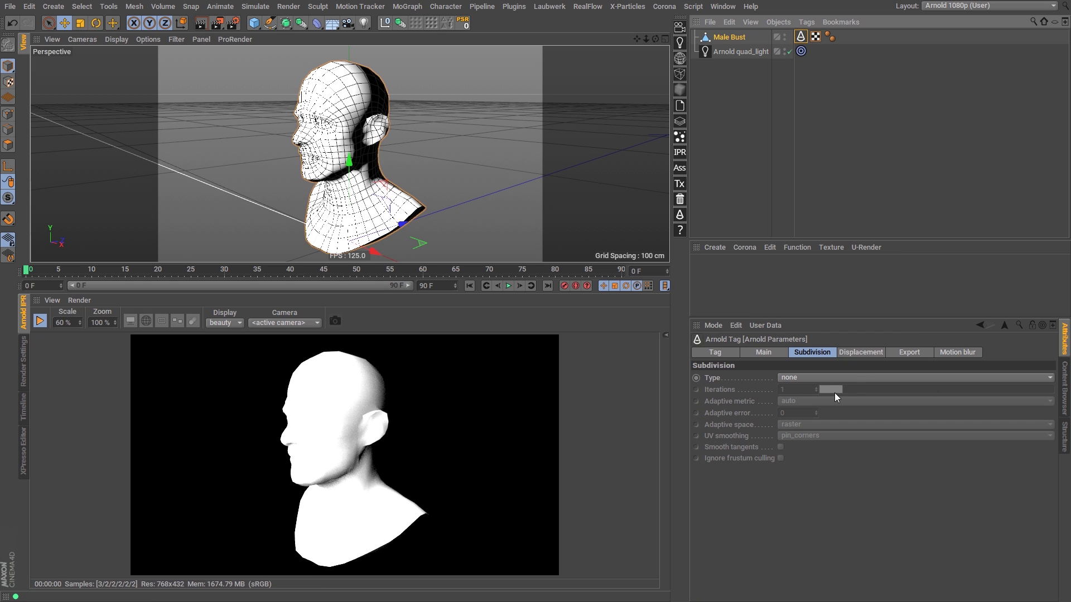
left_click(790, 378)
left_click(812, 395)
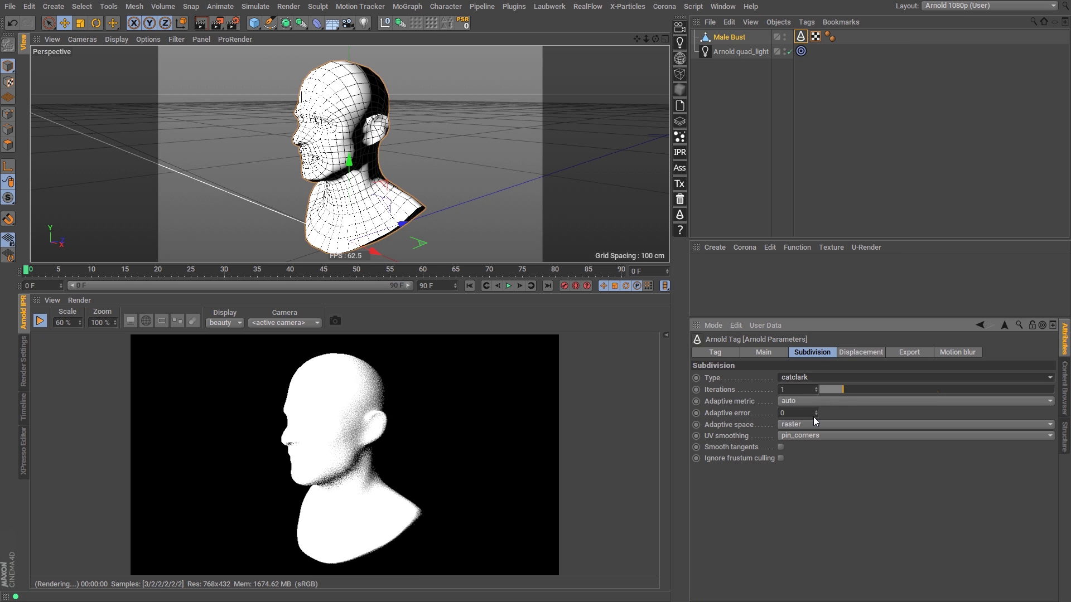
- Set the displacement height in the bust's Arnold Parameters tag to 0 cm
left_click(853, 357)
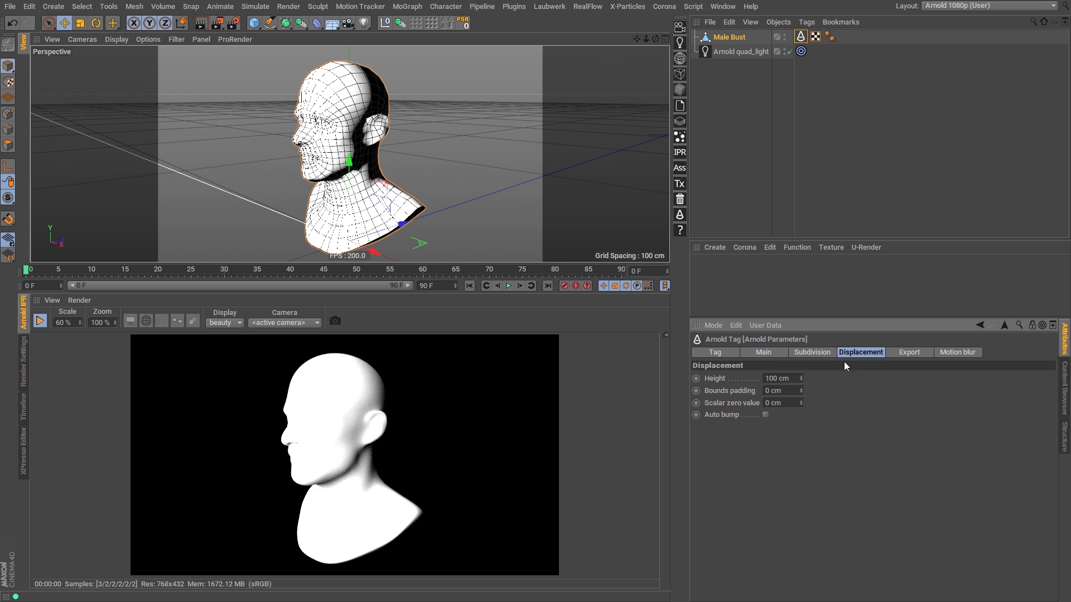
left_click_drag(787, 381, 397, 320)
type("0")
key("Return")
left_click(733, 206)
mouse_move(353, 139)
left_mouse_down("alt")
mouse_move(365, 140)
mouse_move(350, 139)
mouse_move(357, 148)
left_mouse_up("alt")
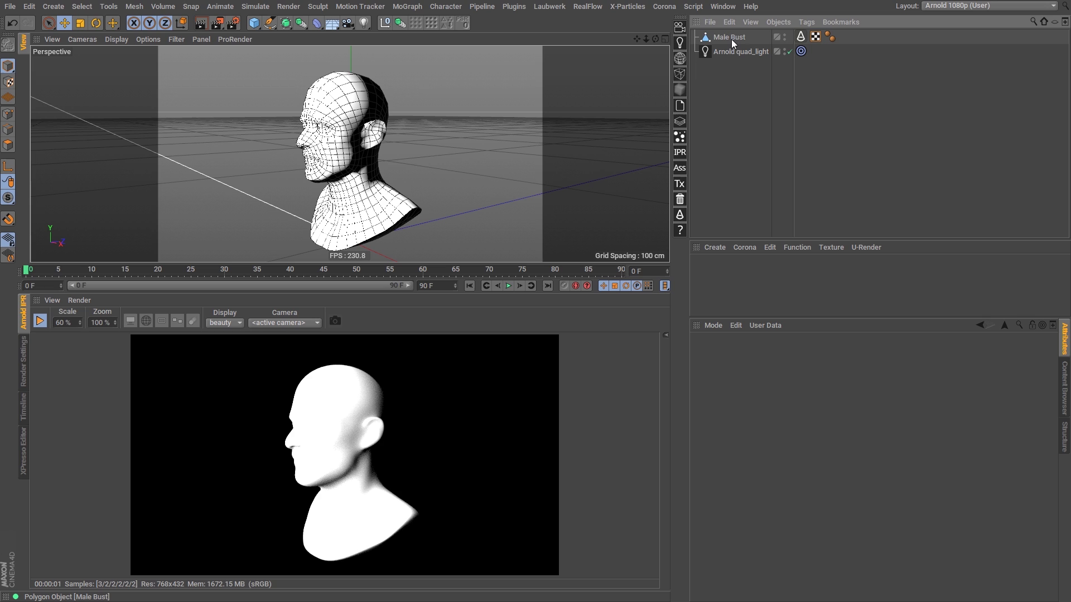
- Create an Arnold standard_volume material and assign it to Male Bust
left_click(715, 247)
mouse_move(745, 297)
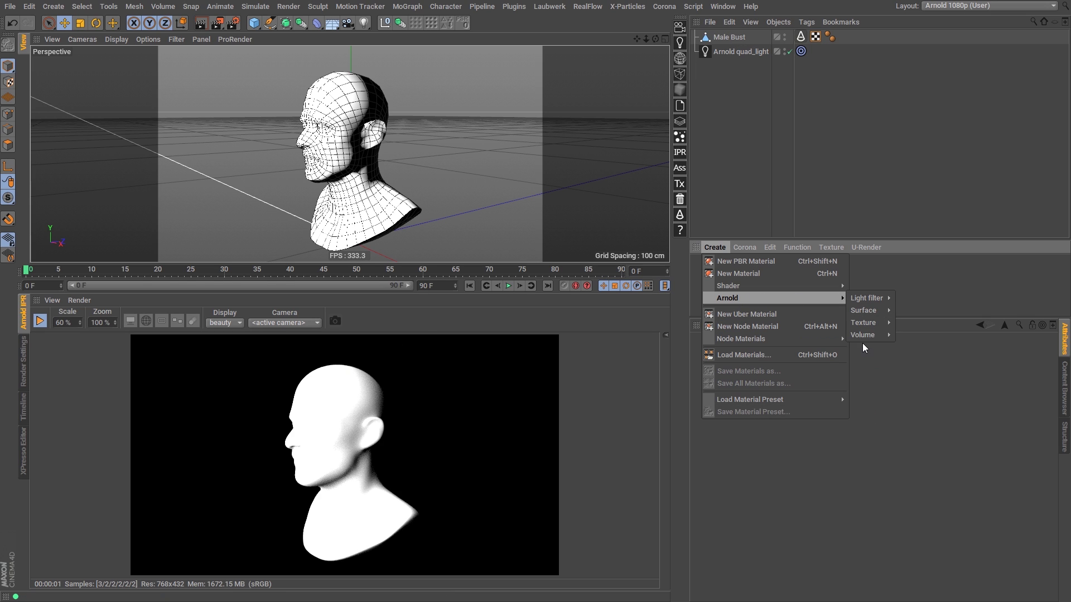
mouse_move(864, 335)
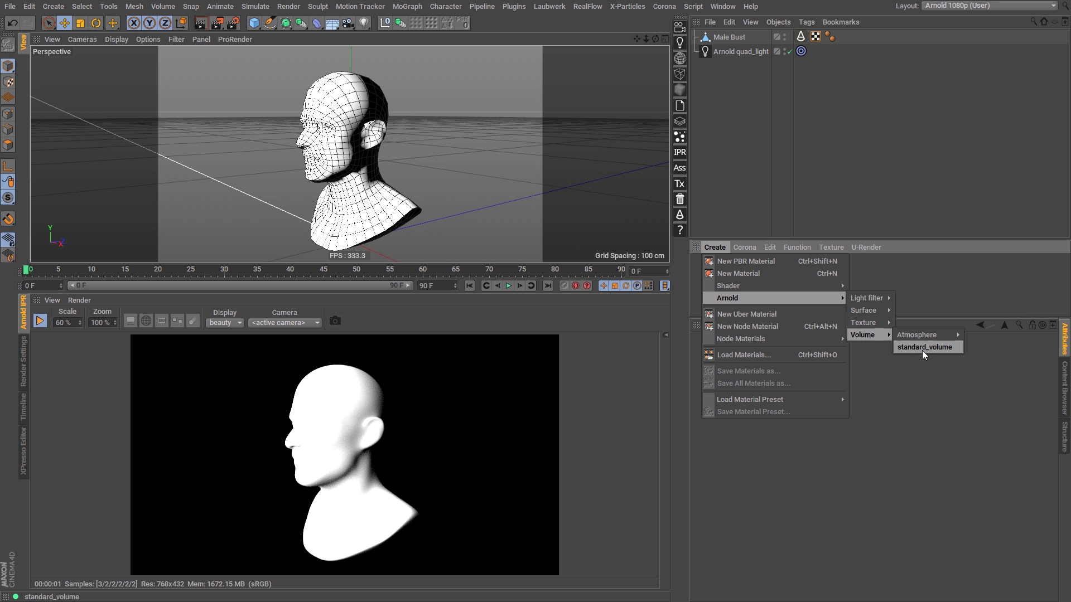
left_click(921, 349)
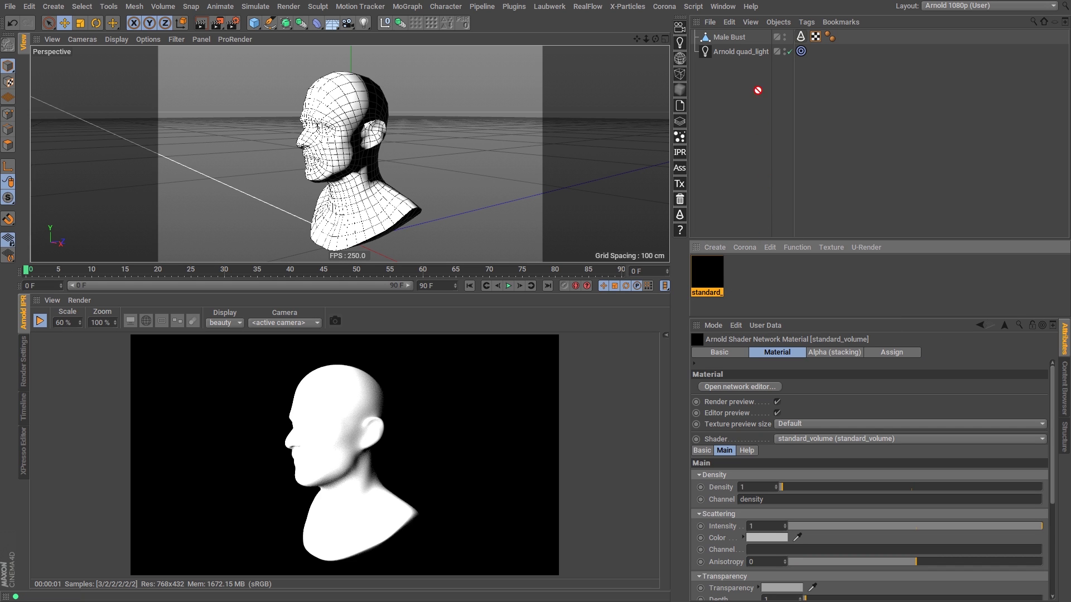
left_click_drag(758, 90, 730, 38)
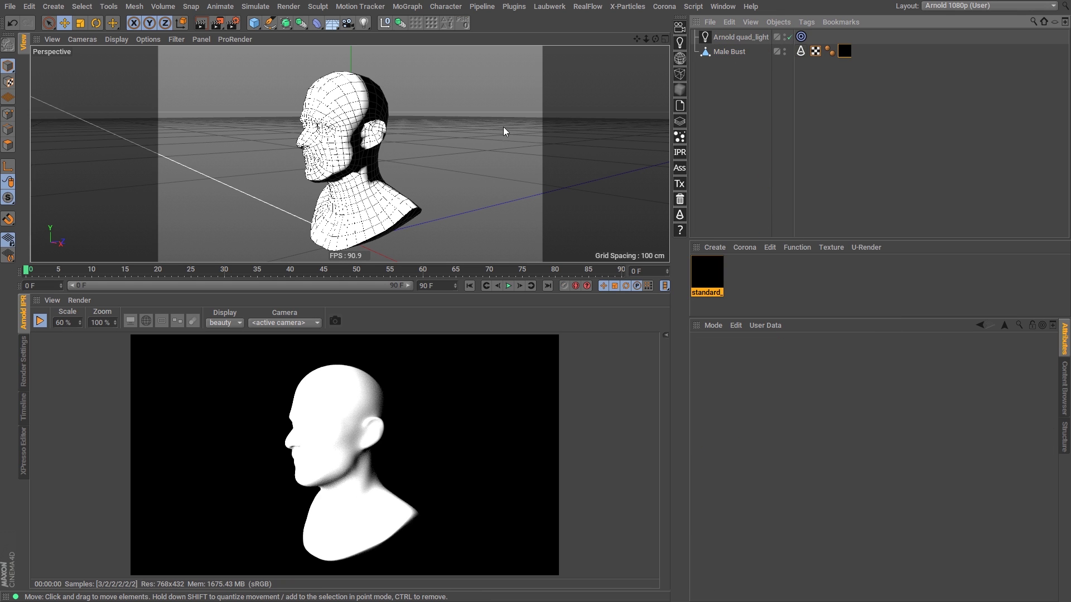
left_click_drag(363, 132, 371, 173, "alt")
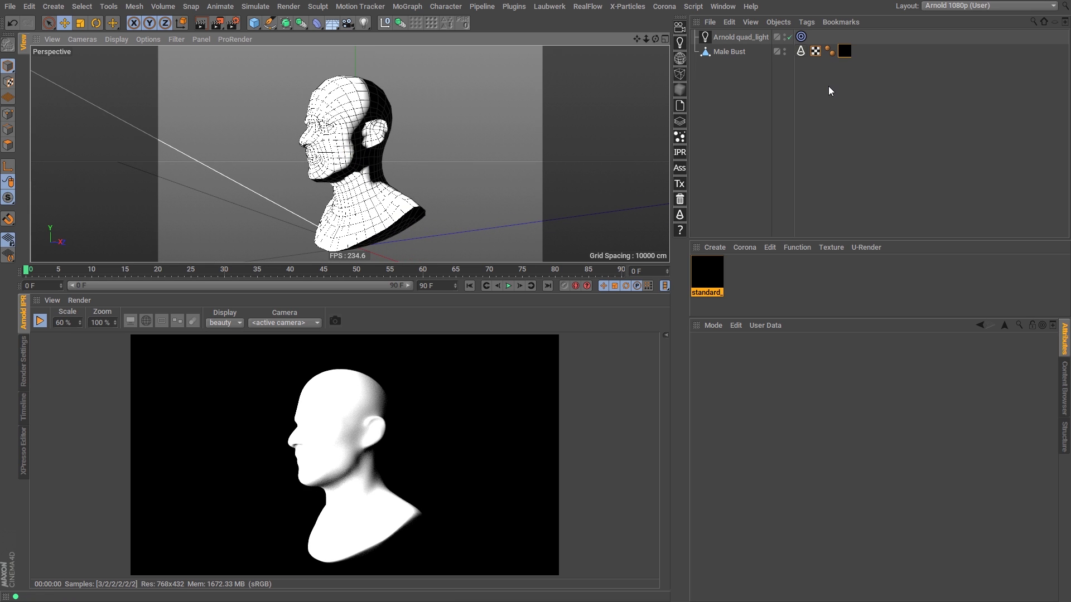
- Add an Arnold Mesh Volume tag to Male Bust
right_click(731, 52)
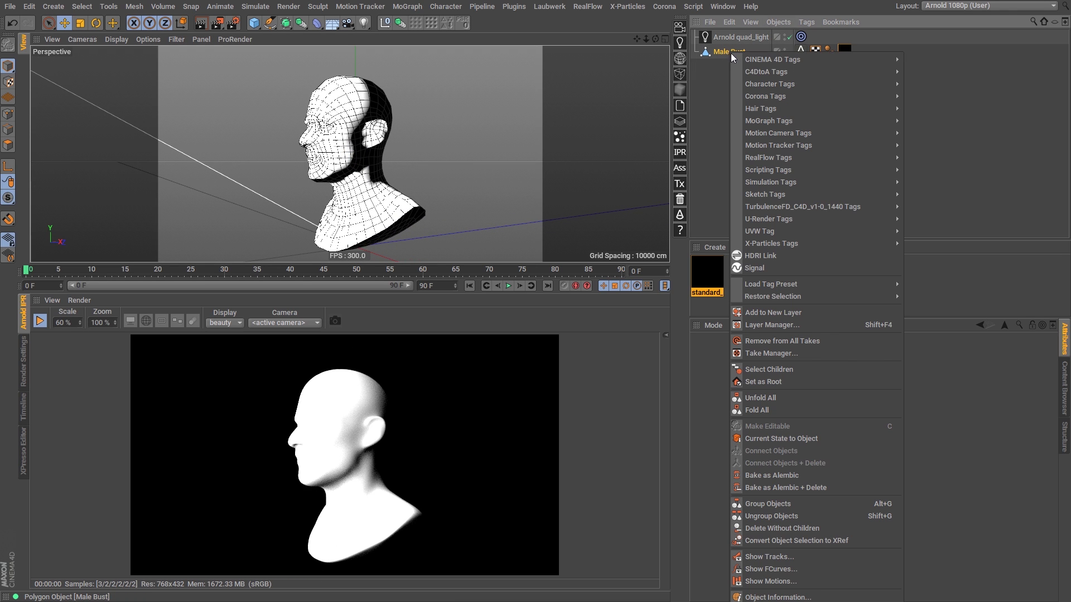
mouse_move(777, 70)
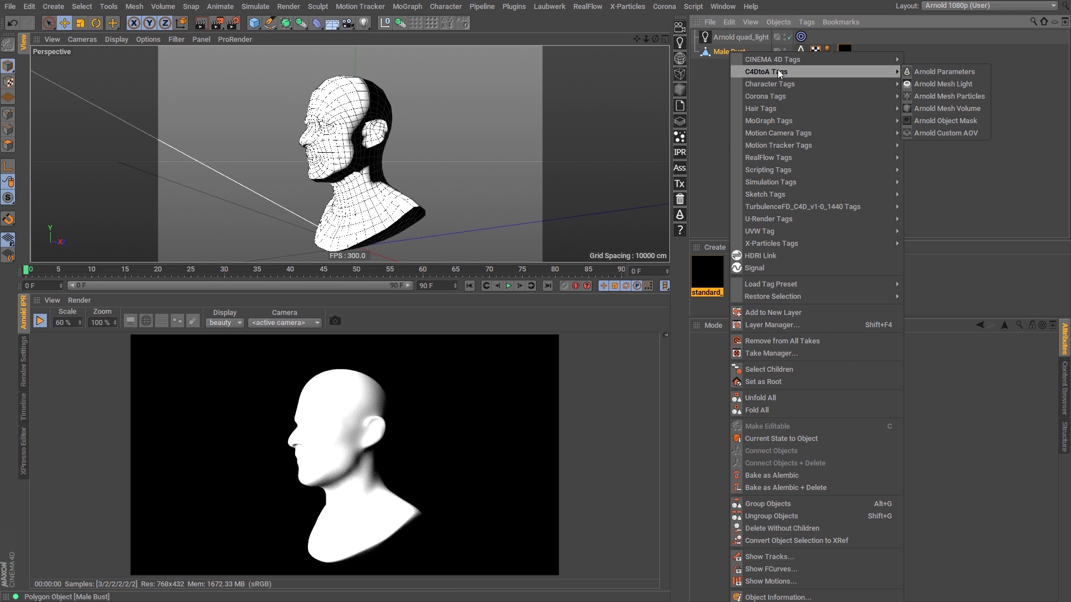
left_click(946, 109)
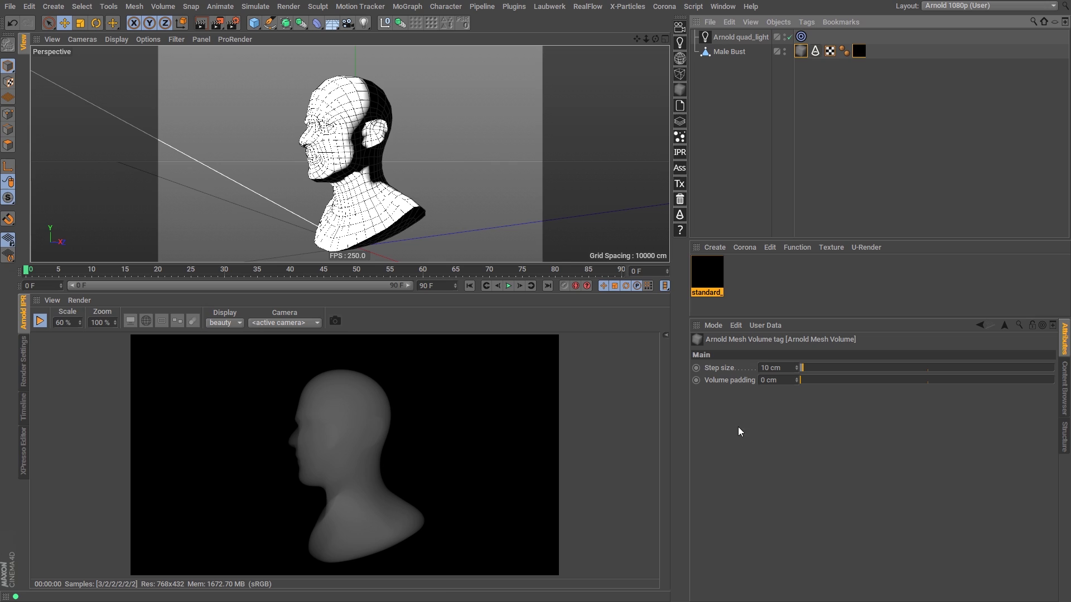
left_click_drag(418, 171, 361, 150, "alt")
scroll(363, 137, "up", 3)
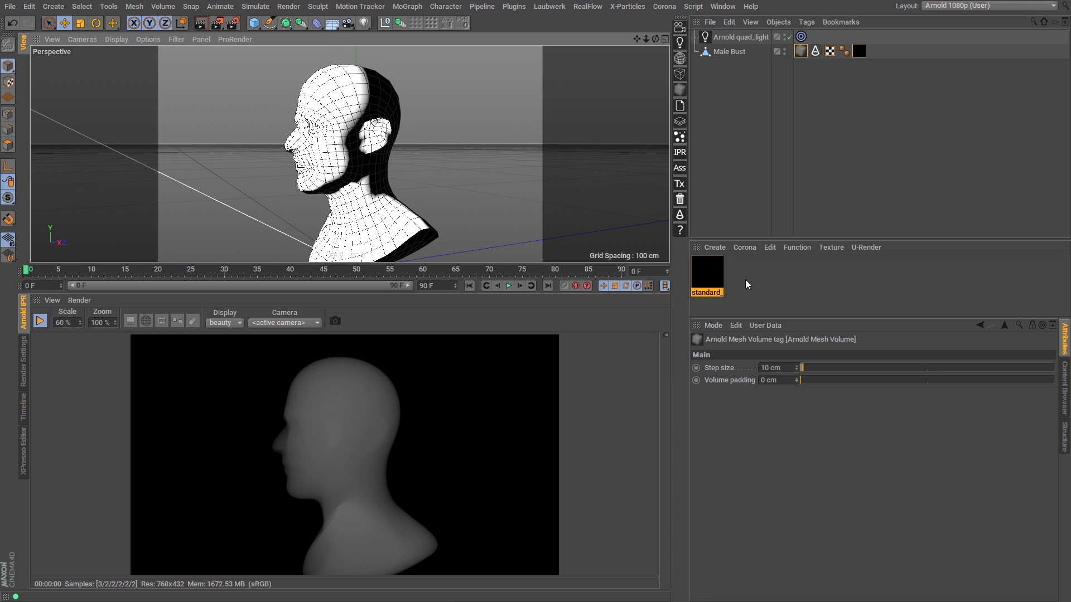
- Set the Arnold Mesh Volume tag's step size to 4 cm
double_click(788, 368)
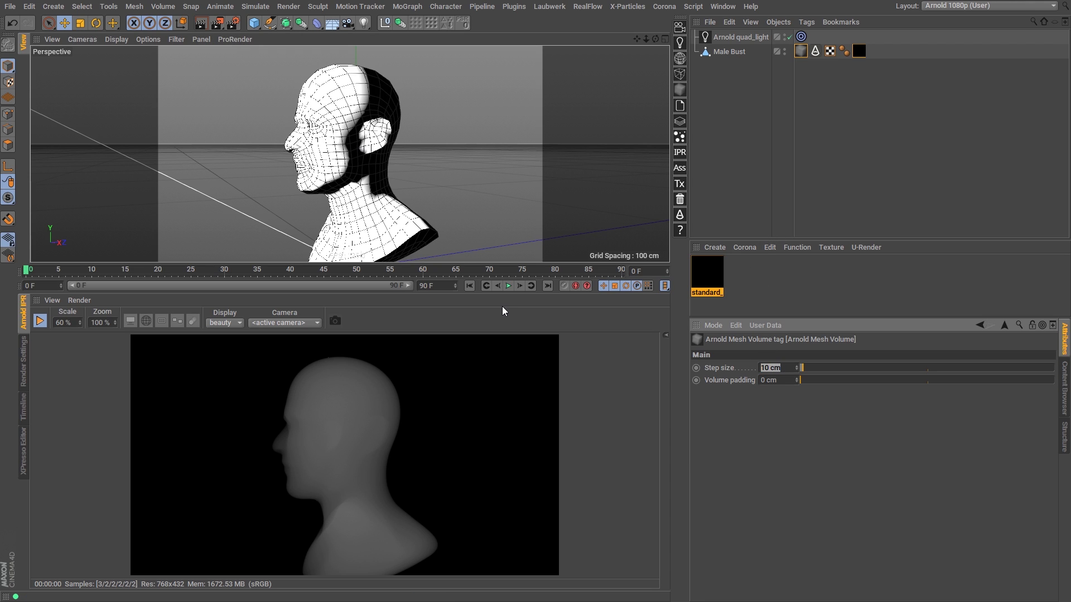
type("4")
key("Return")
left_click(756, 72)
left_click_drag(373, 151, 397, 150, "alt")
- Open the standard_volume material in the Arnold Shader Network Editor and move its shader node closer to the outputs
left_click(726, 265)
left_click(722, 270)
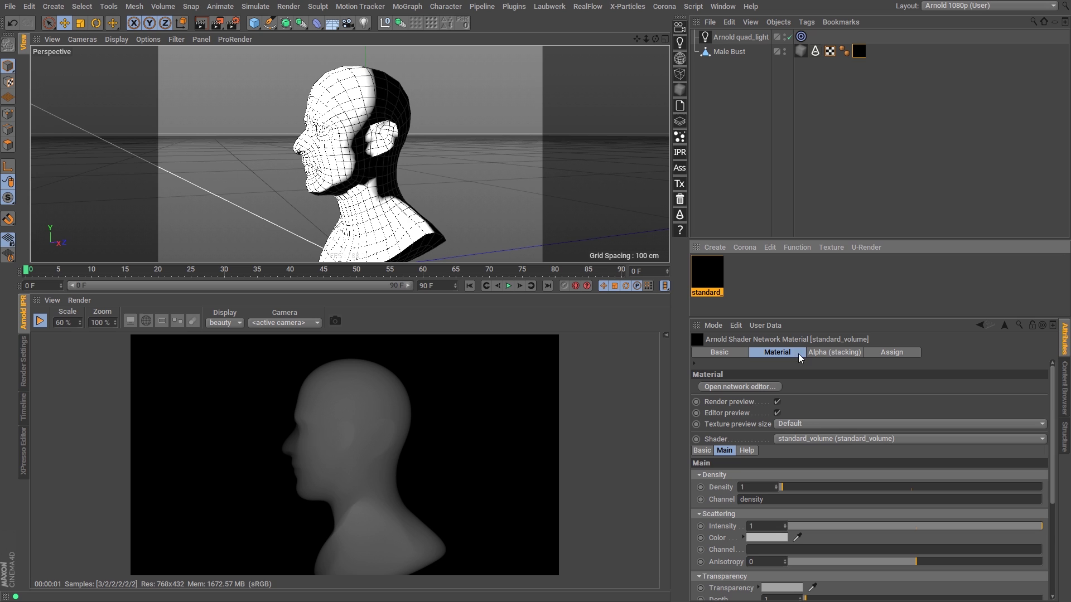
left_click(747, 386)
left_click_drag(832, 375, 189, 12)
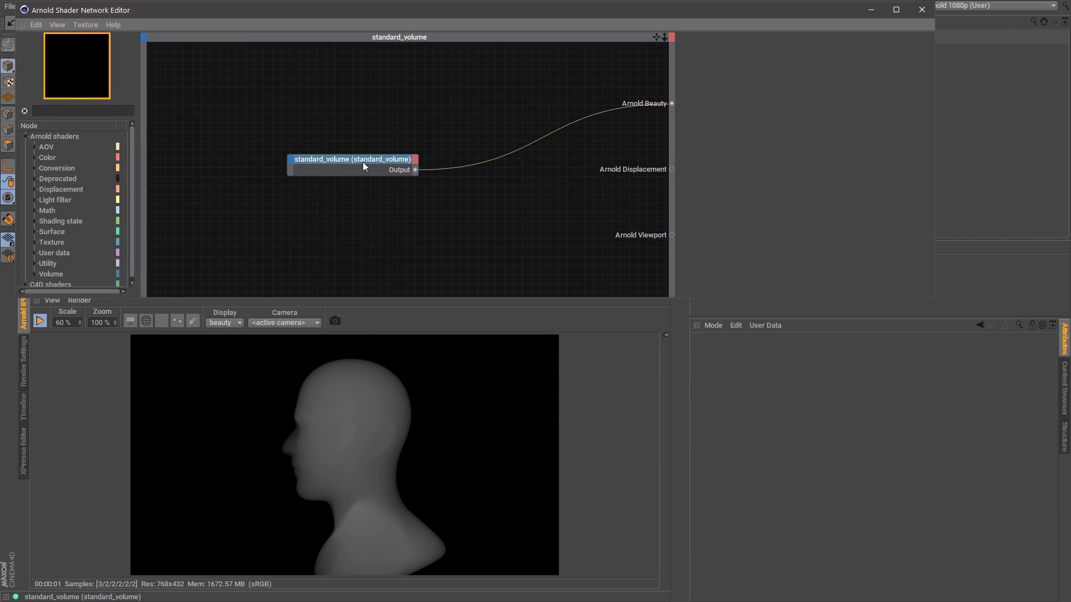
left_click_drag(364, 165, 493, 119)
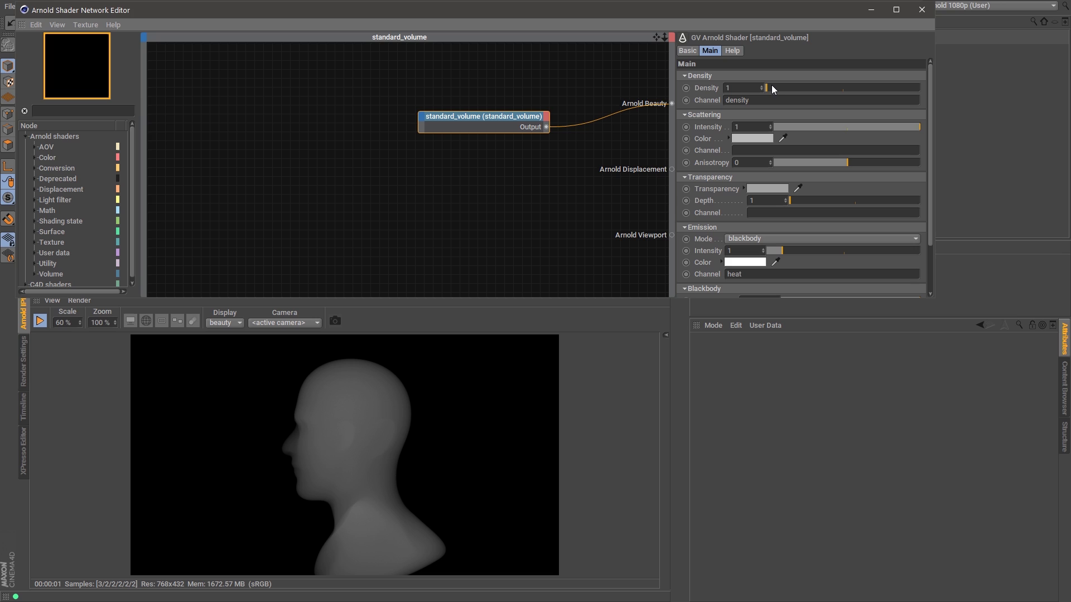
- Set the standard_volume shader's density to 150 and its transparency depth to 0.1
left_click_drag(770, 88, 945, 86)
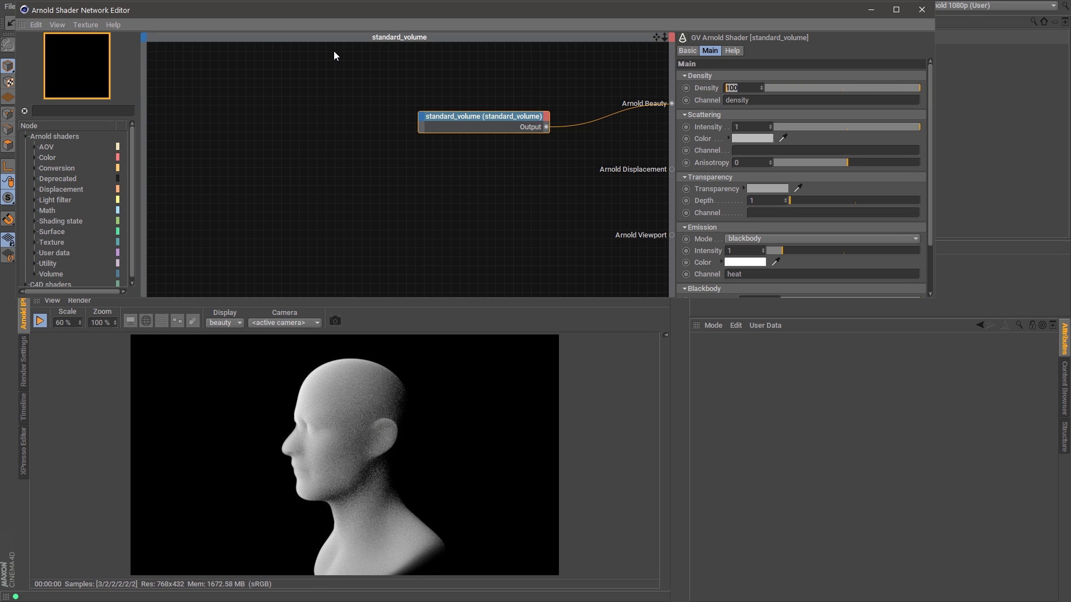
type("150")
key("Return")
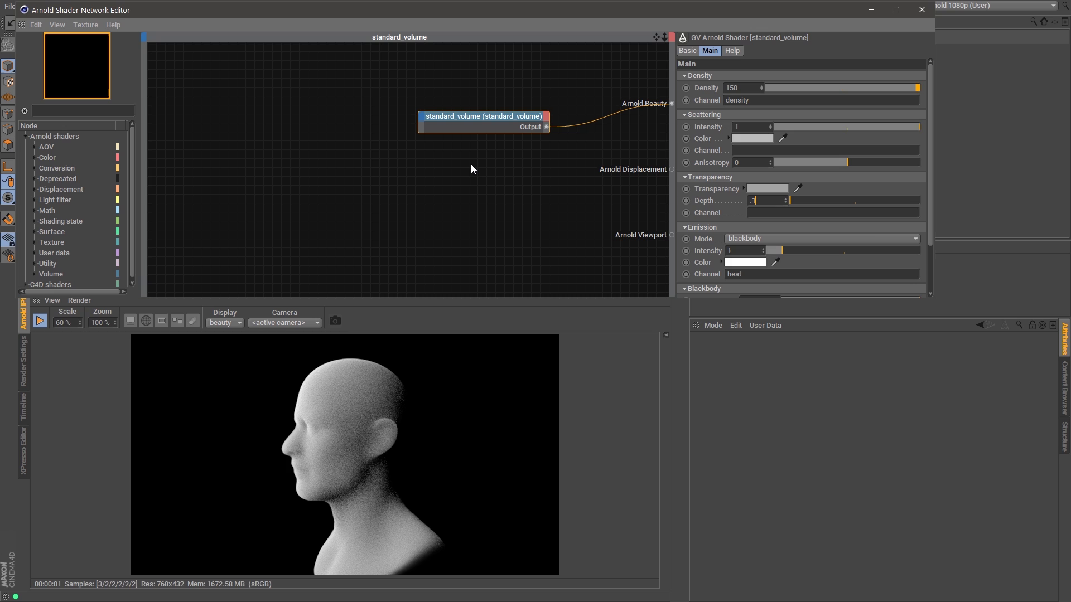
type(".1")
key("Return")
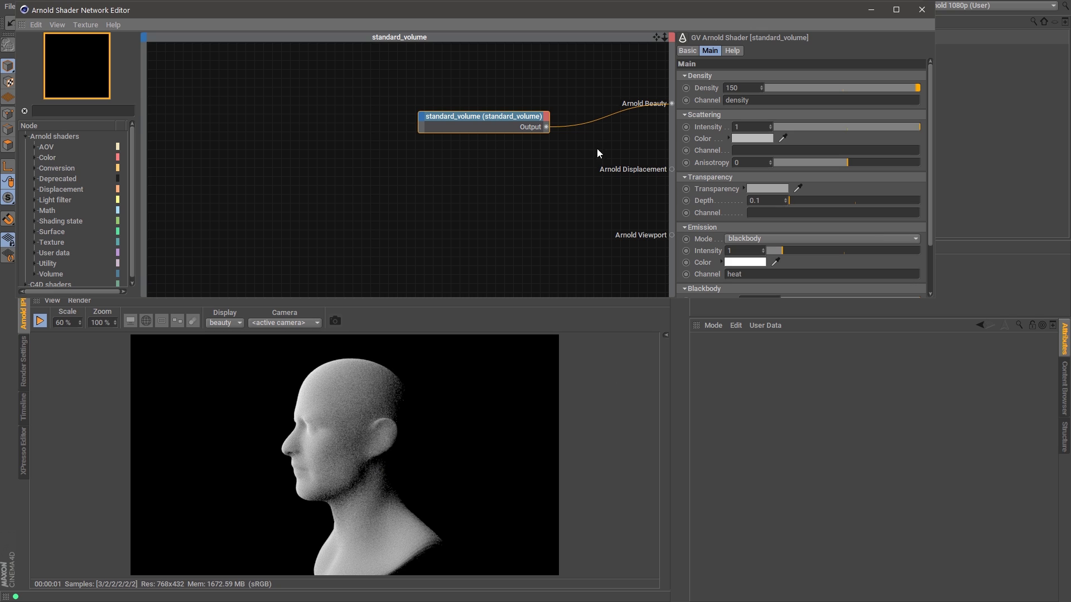
- Add a C4D Noise node to the network and connect its output to the standard_volume shader's Density
left_click_drag(469, 119, 502, 108)
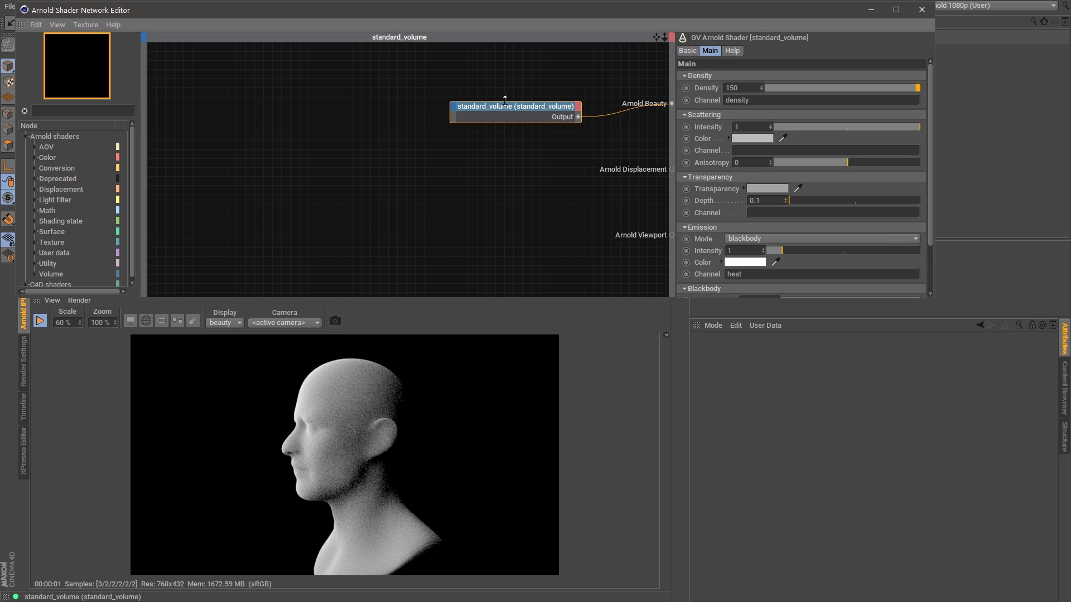
left_click(26, 136)
left_click(26, 148)
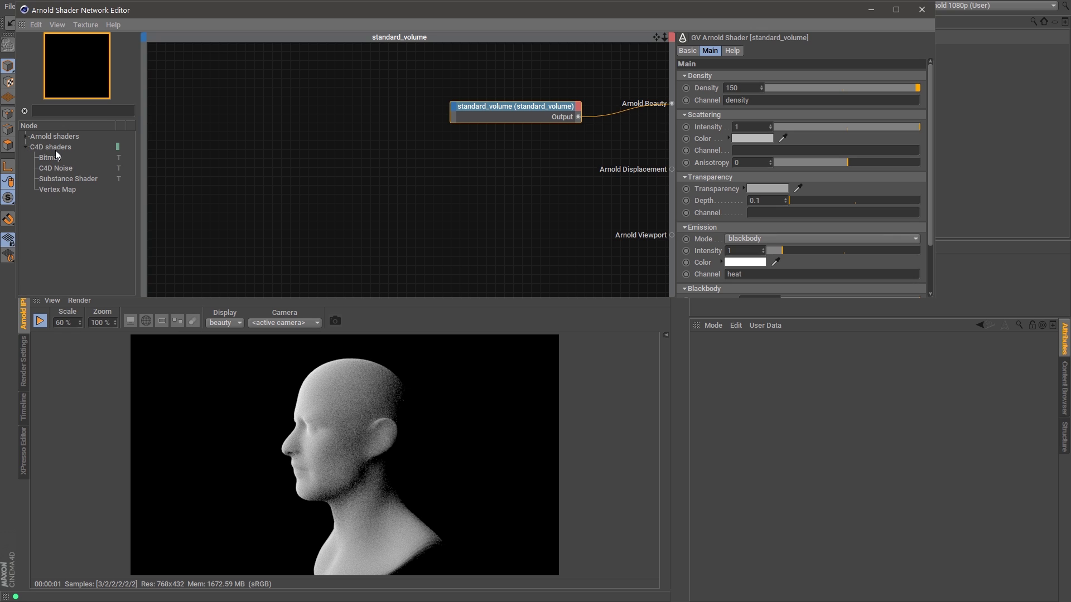
left_click_drag(246, 169, 453, 109)
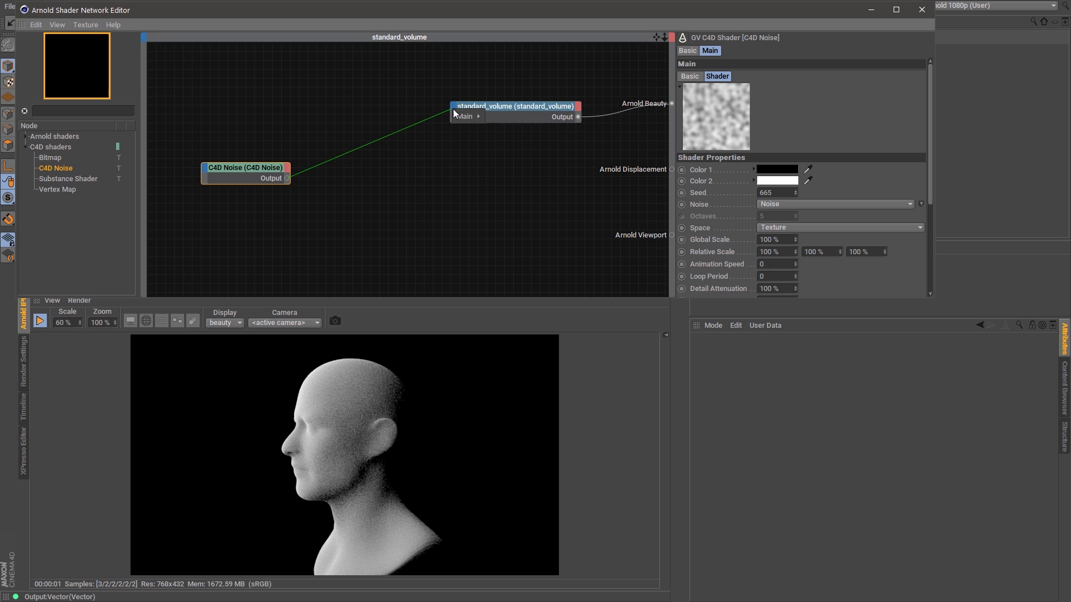
mouse_move(506, 114)
left_click(557, 117)
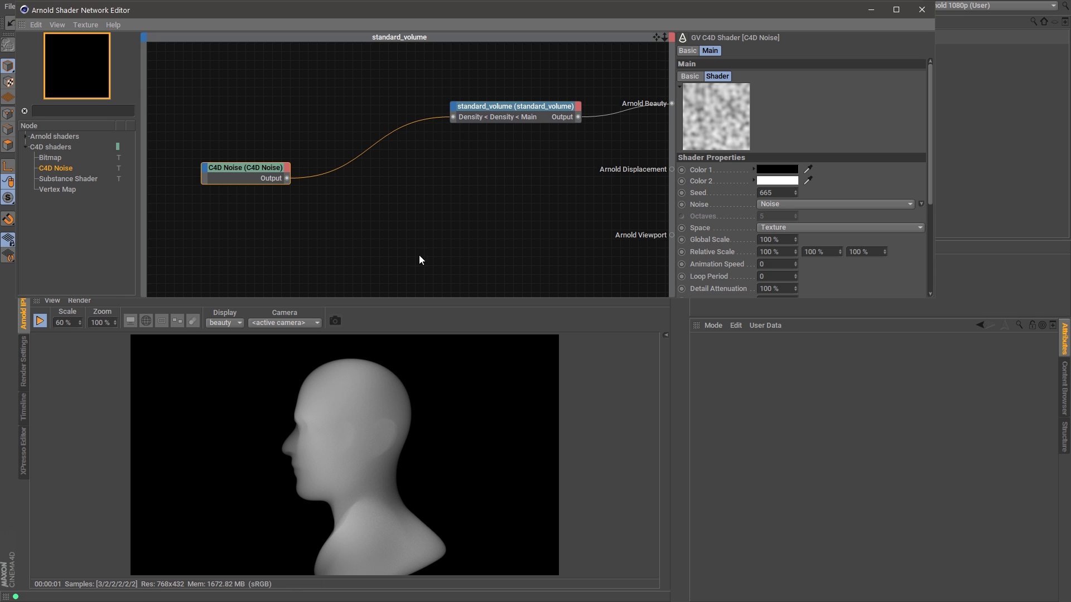
- Set the C4D Noise global scale to 25 % and view the rendered bust from another angle
left_click(770, 239)
type("25")
key("Return")
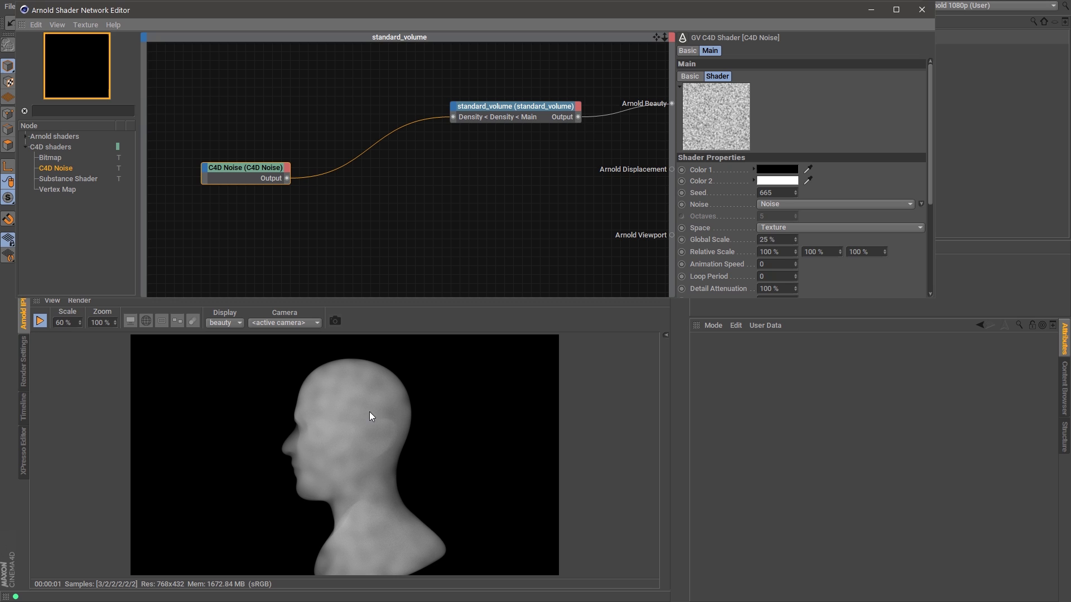
left_click_drag(362, 409, 417, 360, "alt")
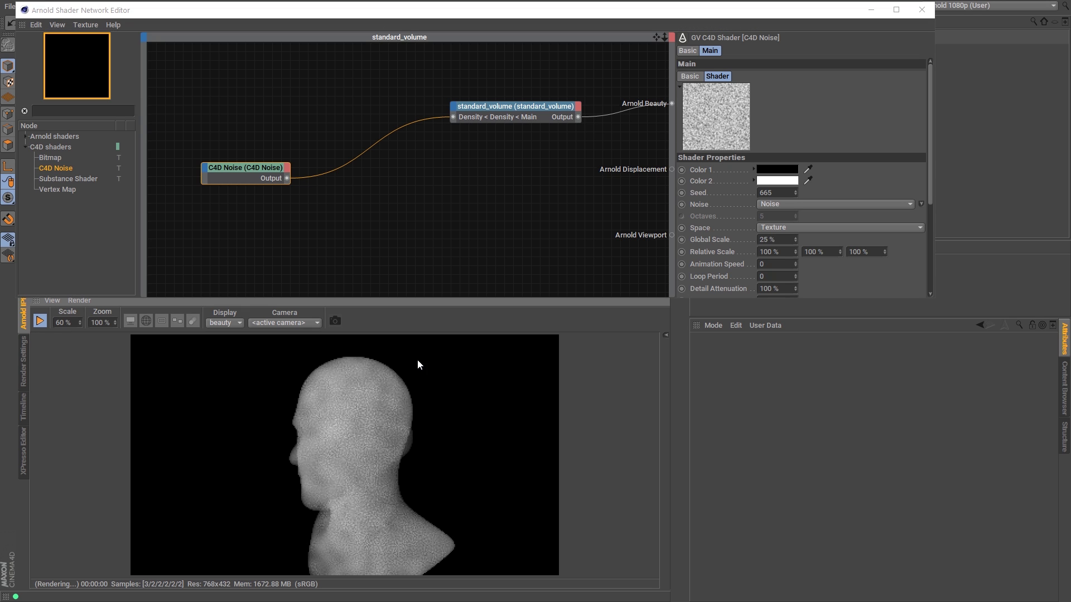
- Try a C4D Noise contrast of about 89 % and undo it
left_click_drag(930, 193, 931, 279)
left_click_drag(863, 258, 919, 259)
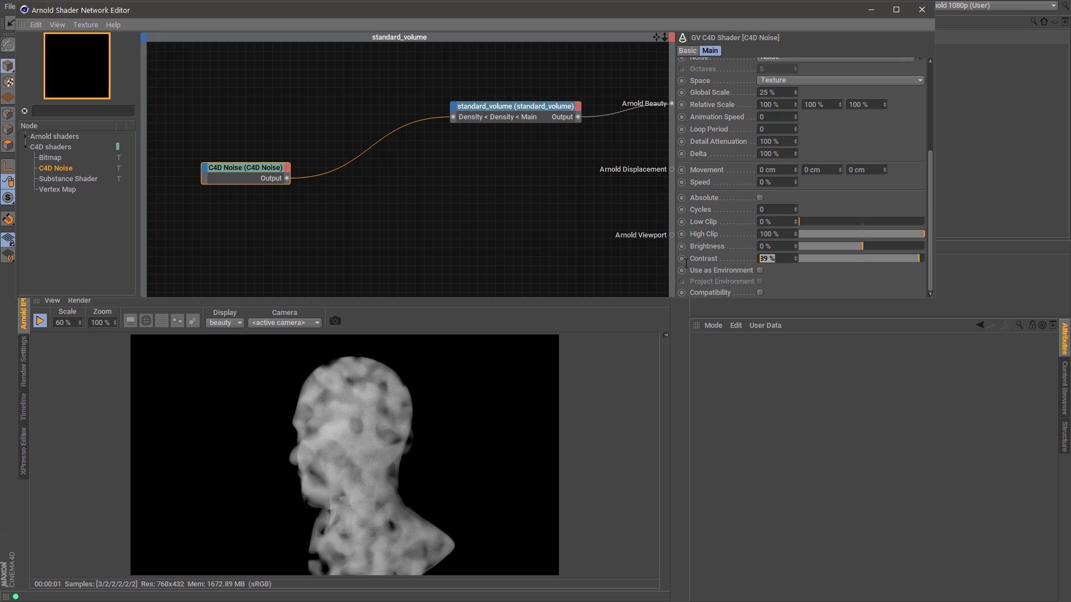
key("ctrl+z")
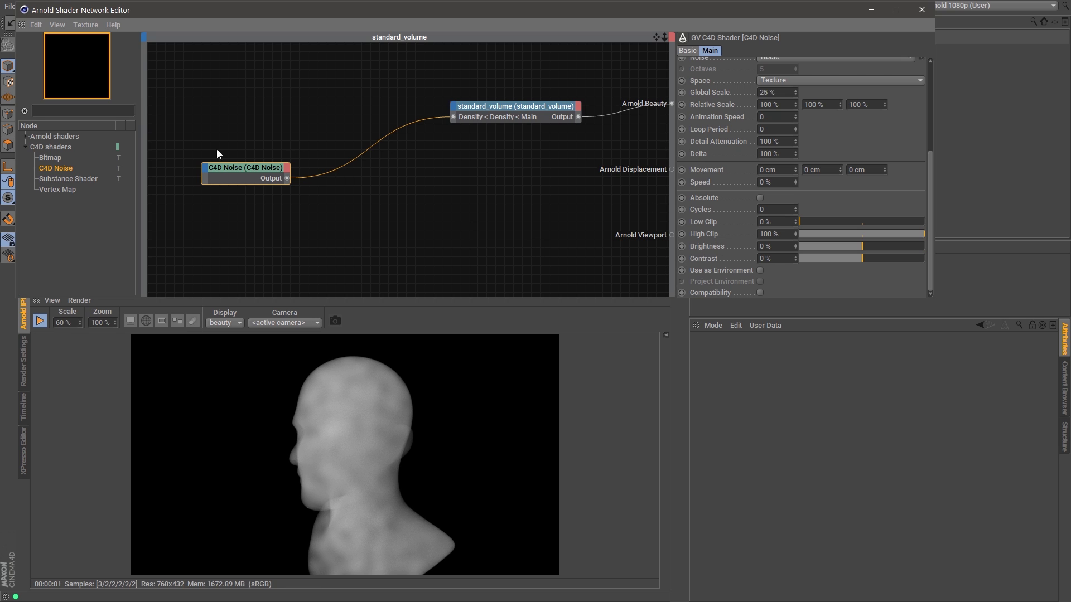
- Insert a range node between the C4D Noise and the standard_volume Density, with contrast 1.64, bias 0.26 and gain 0.63
type("range")
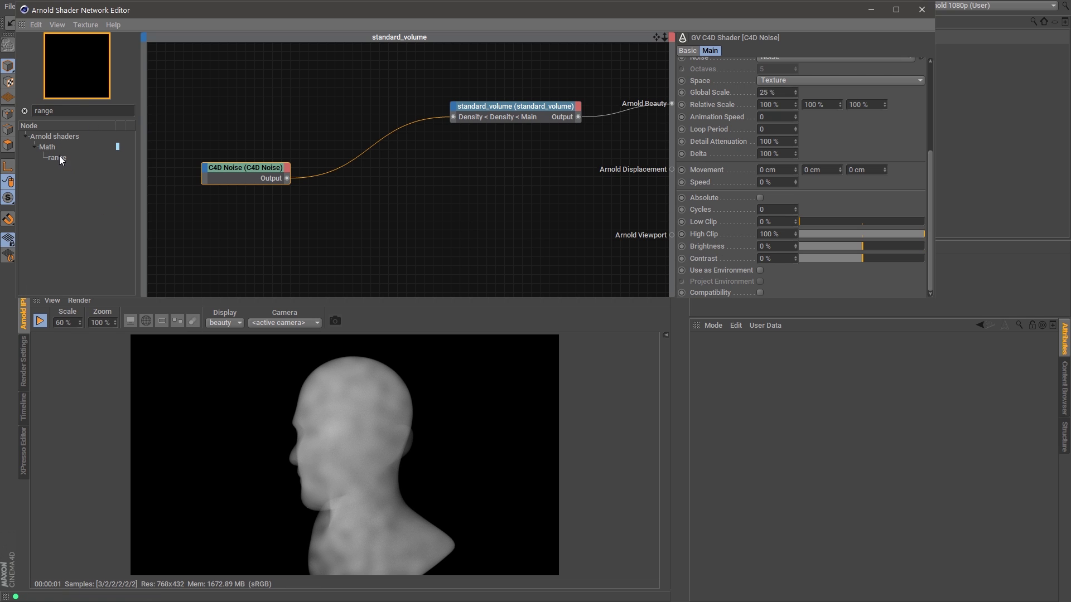
left_click_drag(58, 157, 379, 175)
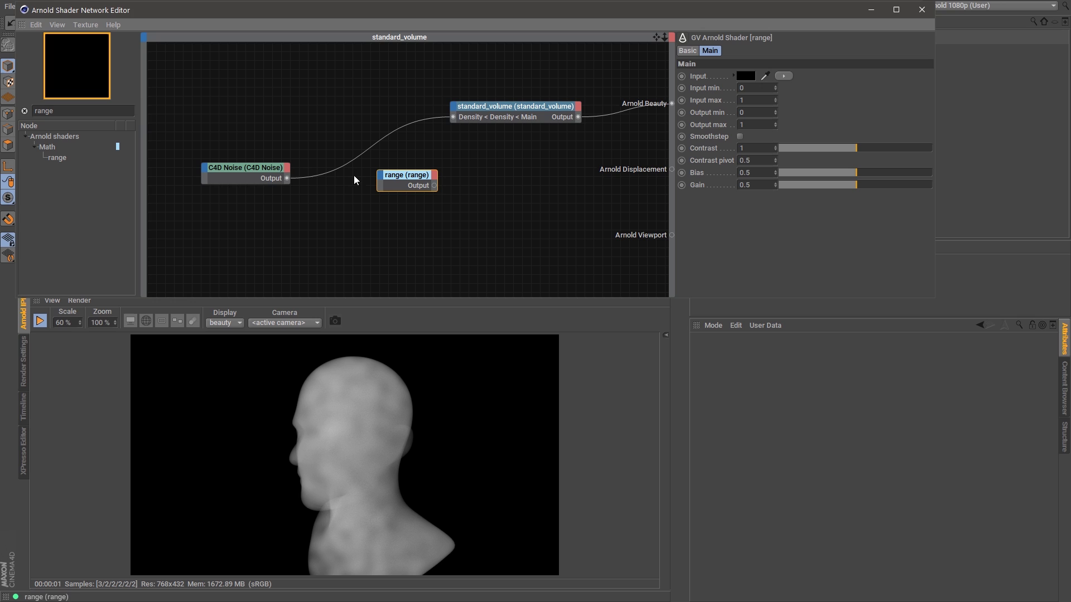
left_click_drag(286, 177, 387, 177)
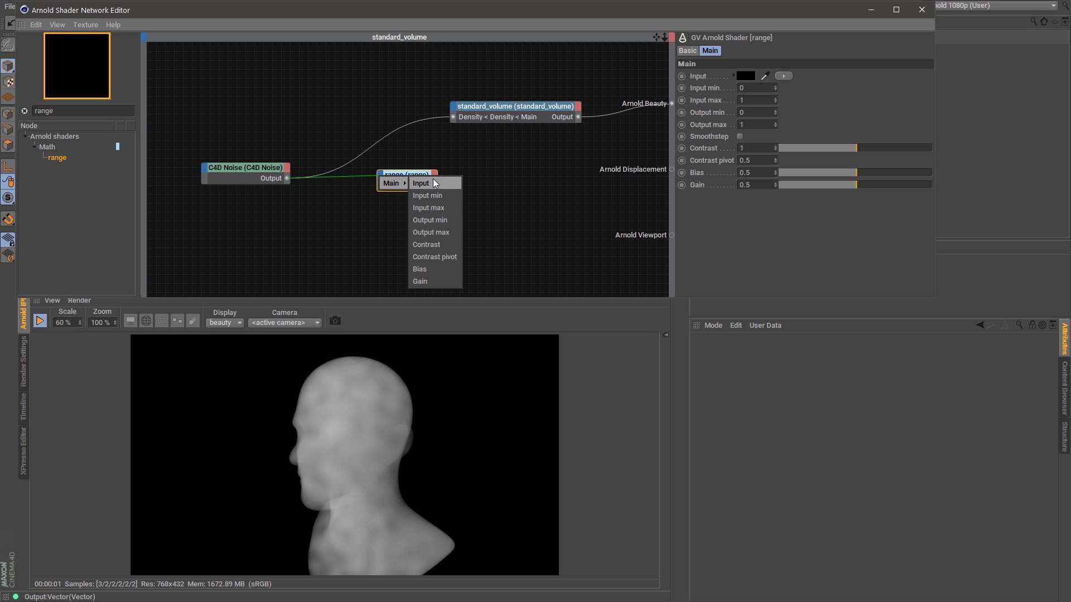
left_click(432, 178)
left_click_drag(459, 185, 403, 165)
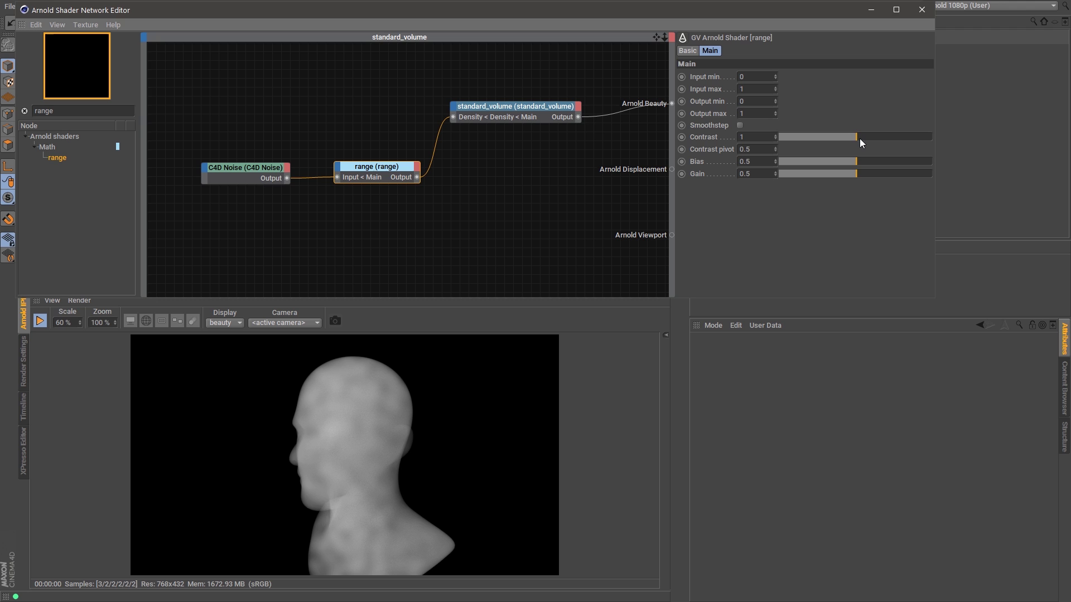
left_click_drag(859, 139, 904, 139)
left_click_drag(852, 164, 876, 177)
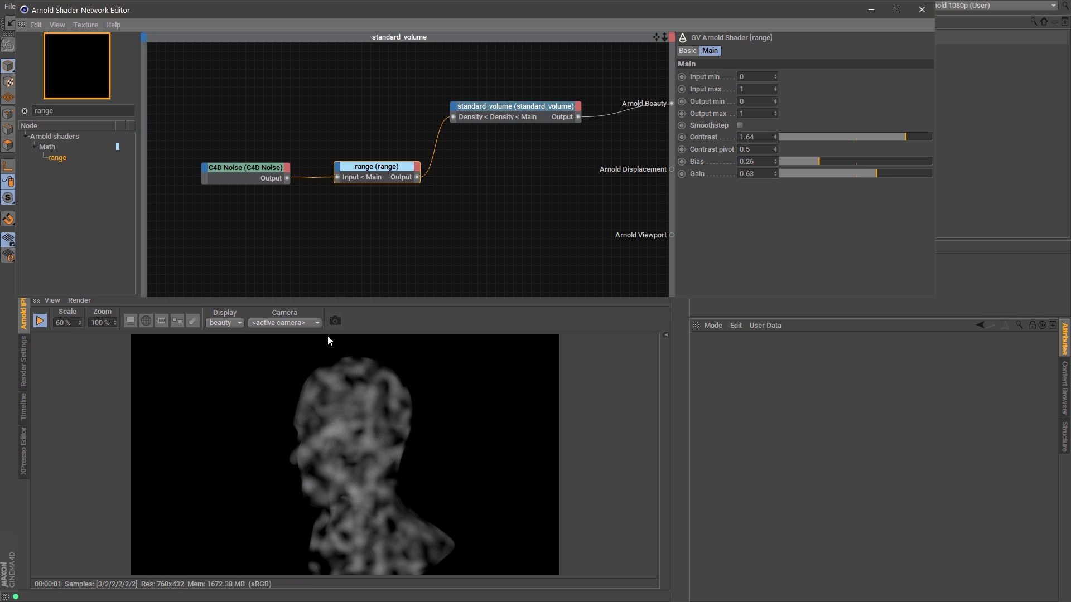
- Change the C4D Noise node's noise type to Cell Noise
left_click(245, 169)
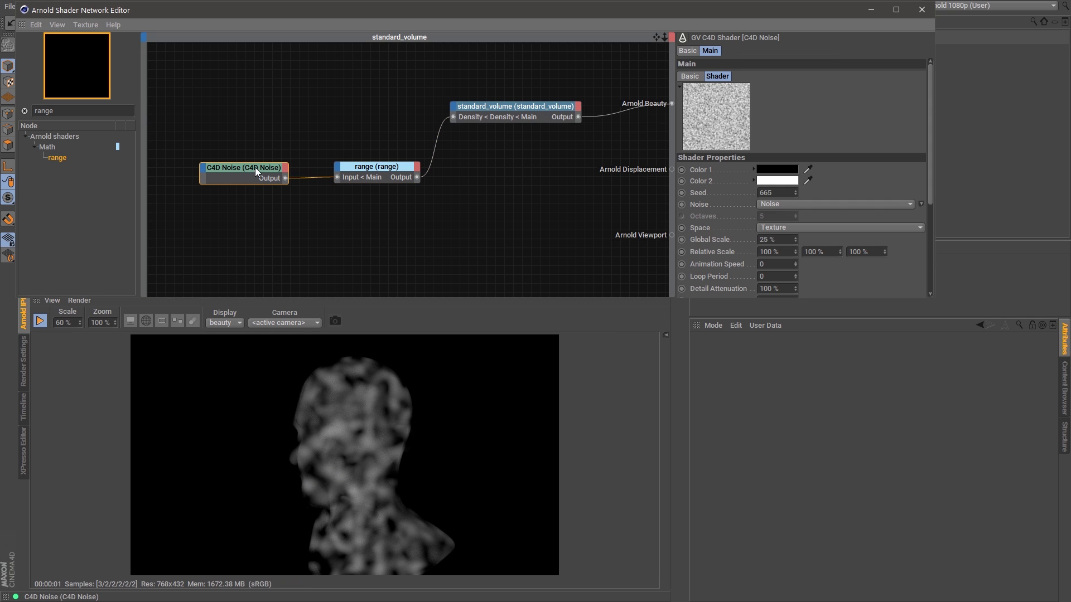
left_click(806, 206)
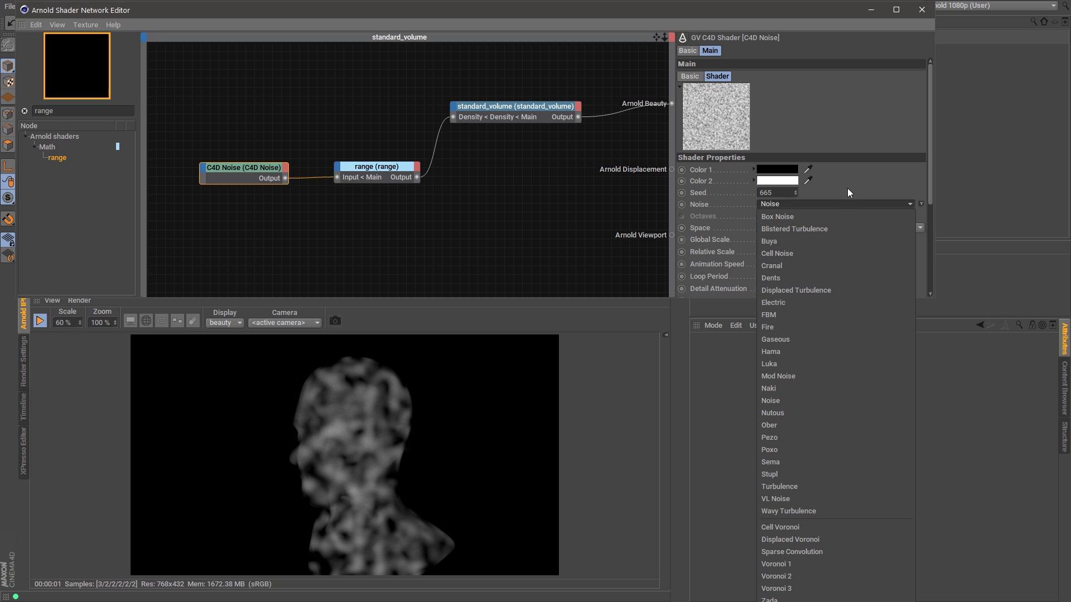
left_click(790, 253)
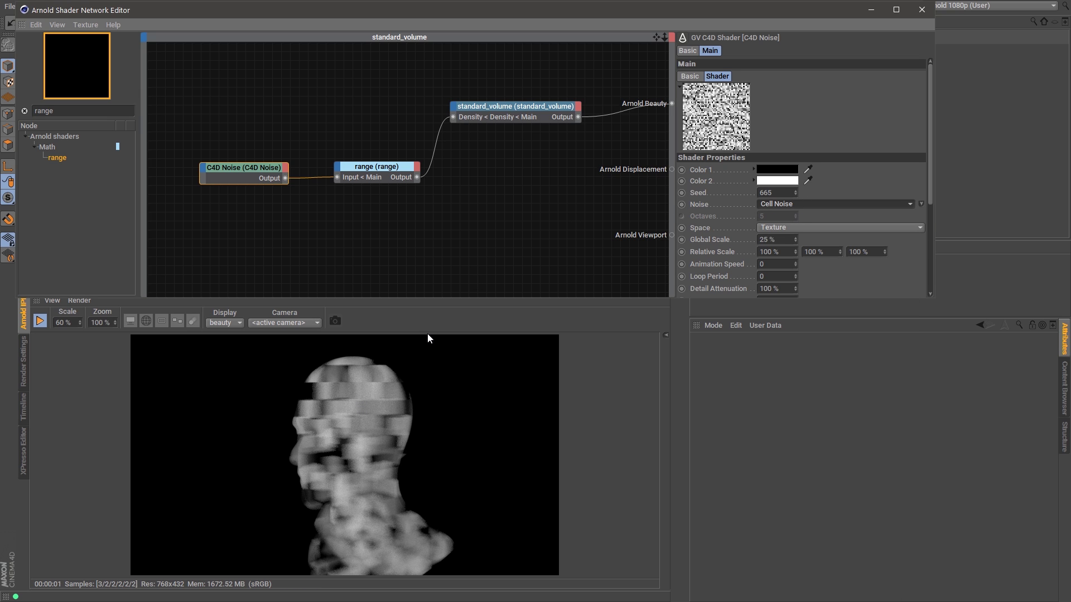
- Set the range node's contrast to 50
left_click_drag(369, 170, 374, 168)
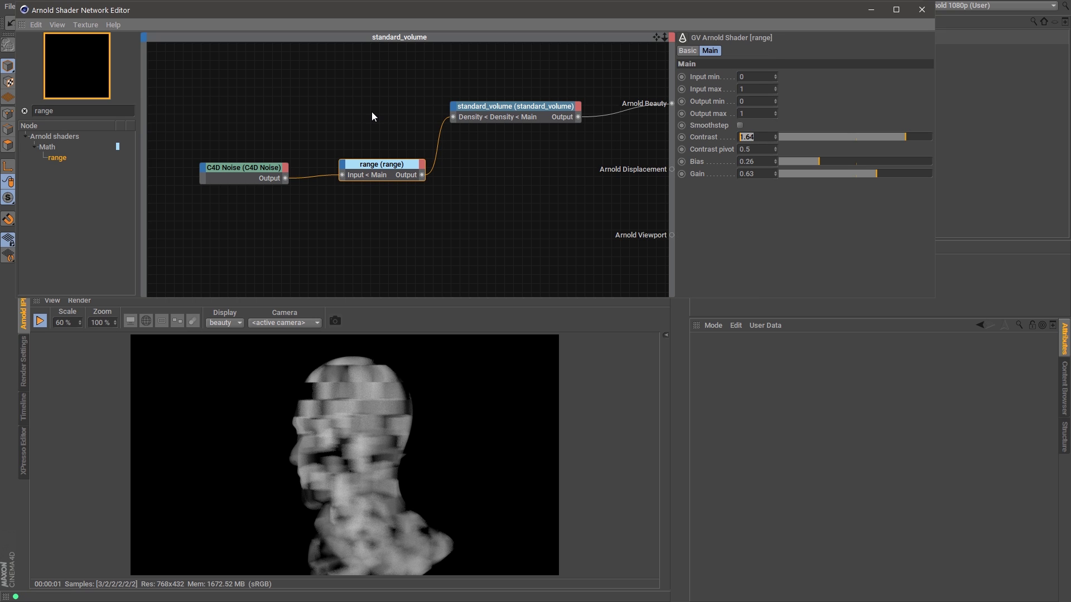
type("50")
key("Return")
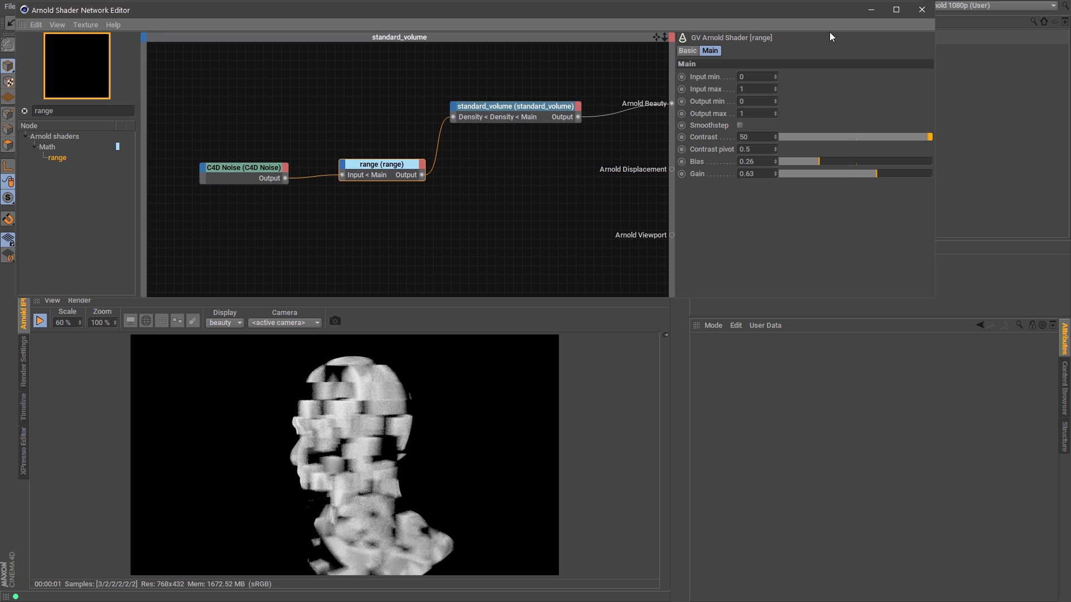
- Close the network editor and examine the blocky volume render of the bust from several angles
left_click(921, 9)
mouse_move(383, 126)
left_mouse_down("alt")
mouse_move(299, 156)
mouse_move(390, 136)
left_mouse_up("alt")
middle_click_drag(361, 143, 295, 146, "alt")
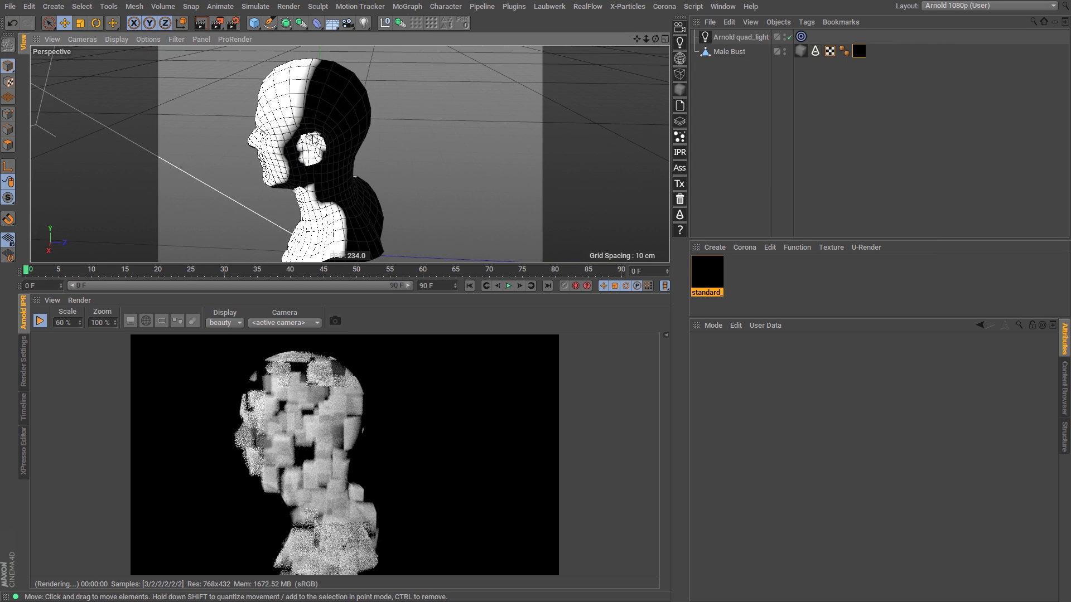
left_click_drag(362, 139, 297, 120, "alt")
middle_click_drag(300, 122, 327, 122, "alt")
left_click_drag(326, 121, 352, 137, "alt")
- Reopen the standard_volume material's network and reroute the range output from the shader's Density to its Displacement input
left_click(707, 273)
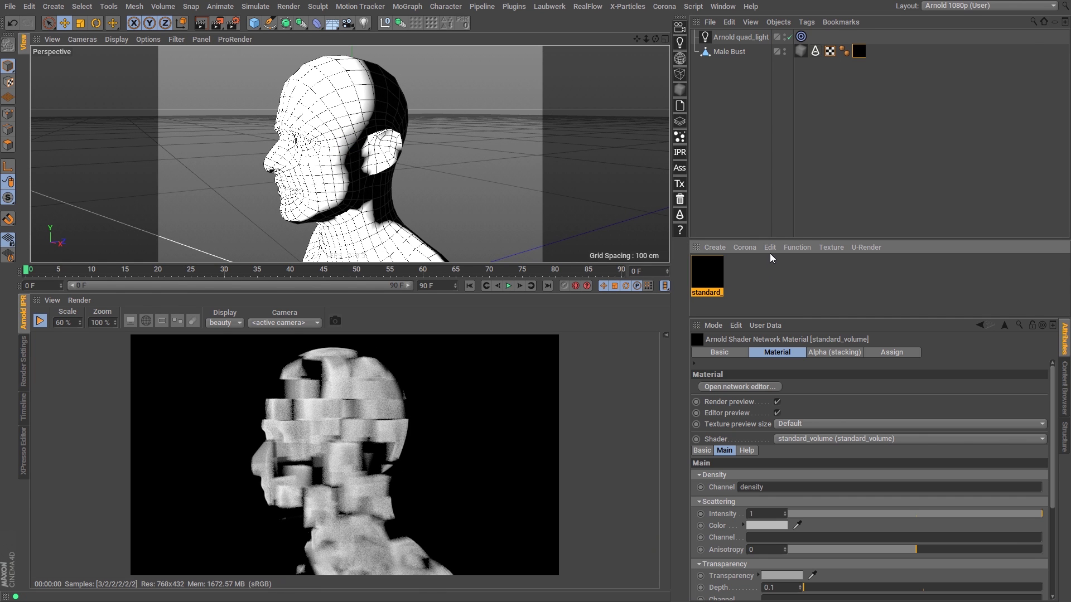
left_click(758, 390)
left_click_drag(820, 373, 191, 13)
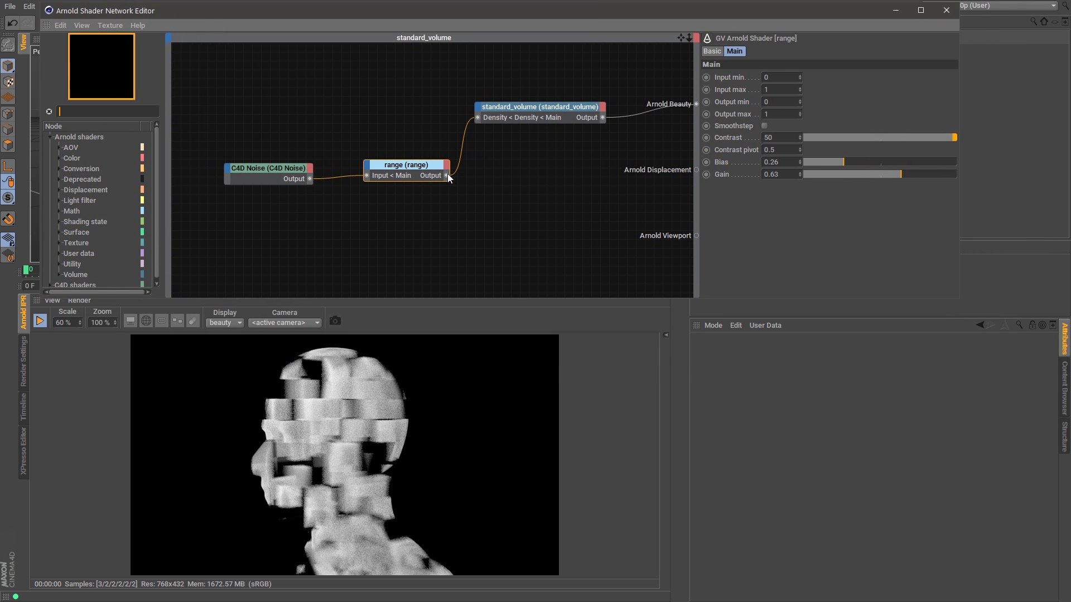
left_click_drag(448, 176, 480, 108)
mouse_move(533, 162)
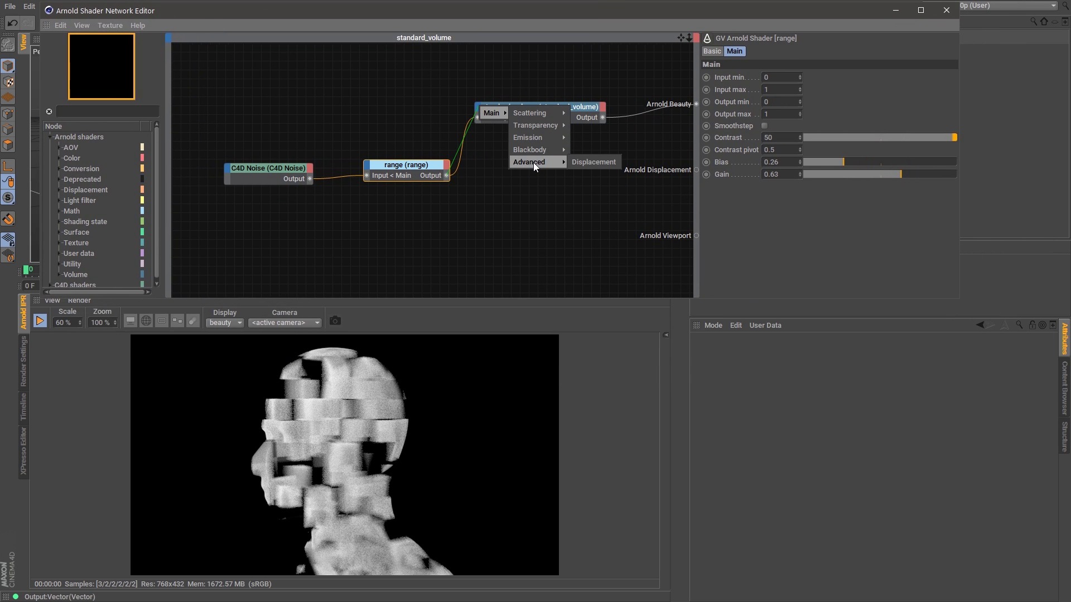
left_click(594, 161)
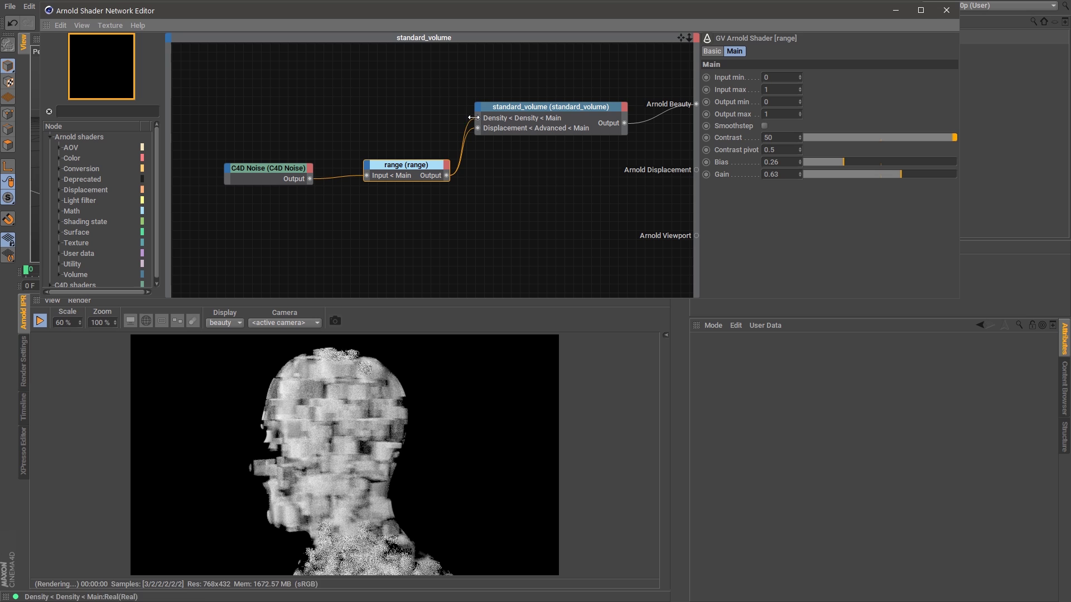
left_click_drag(455, 106, 456, 107)
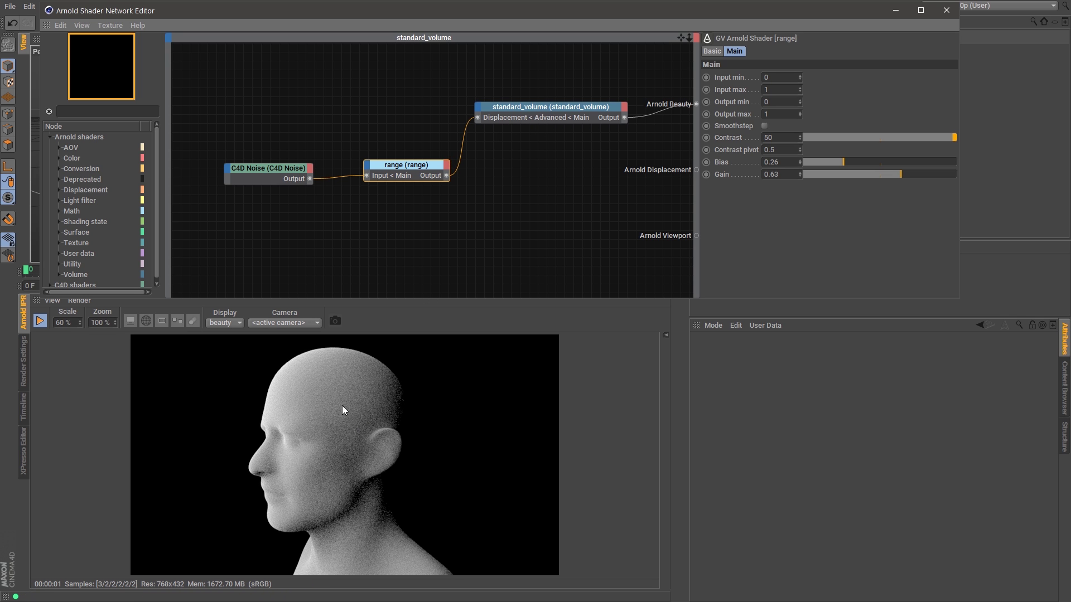
- Set the volume padding to 25 cm in the Male Bust's Arnold Mesh Volume tag
left_click(896, 9)
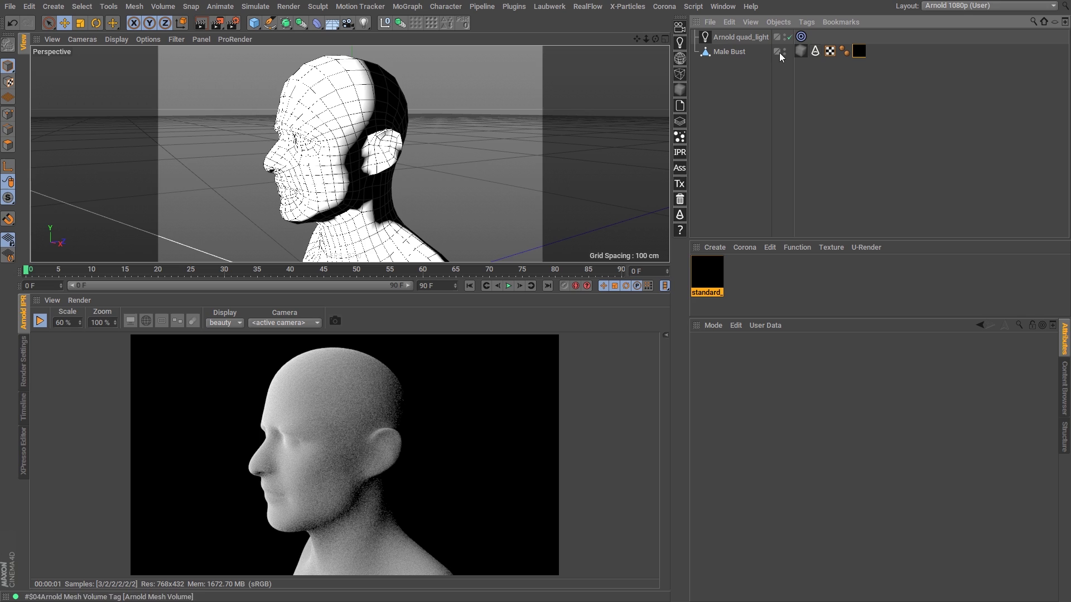
left_click(802, 51)
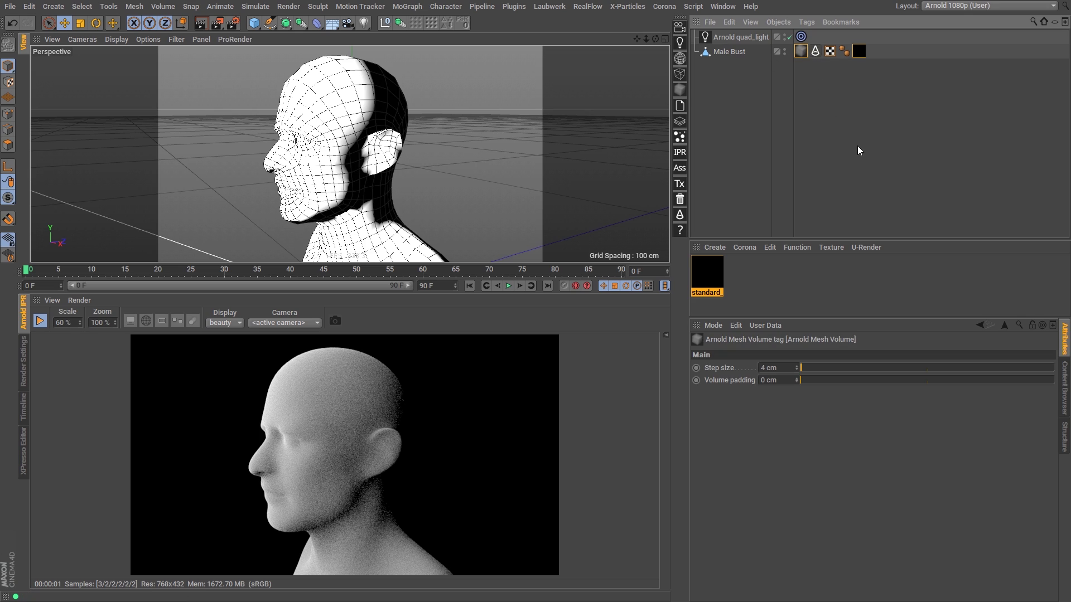
left_click(786, 380)
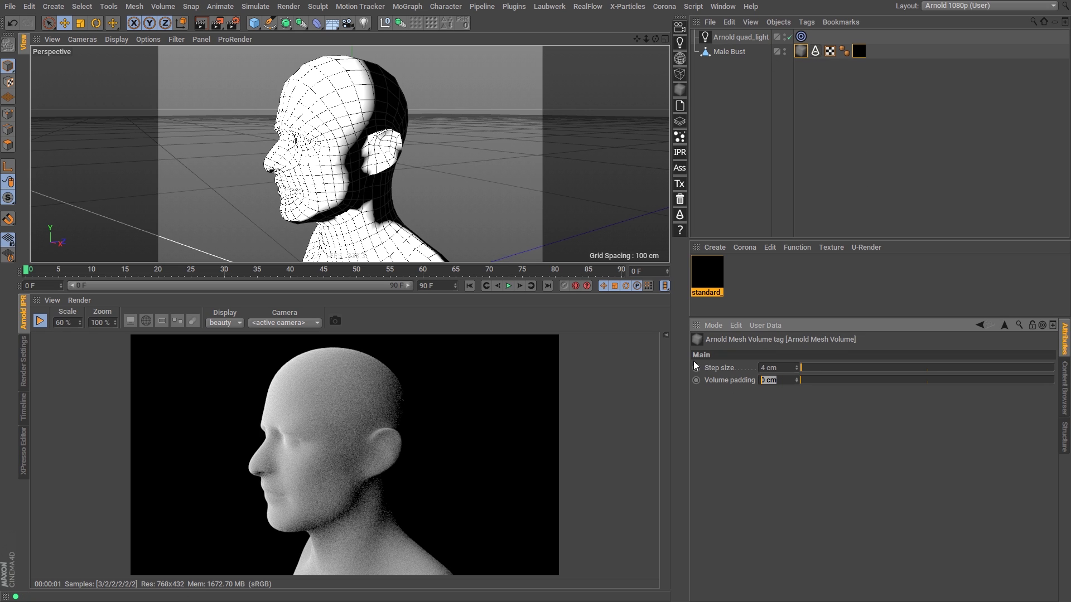
type("25")
key("Return")
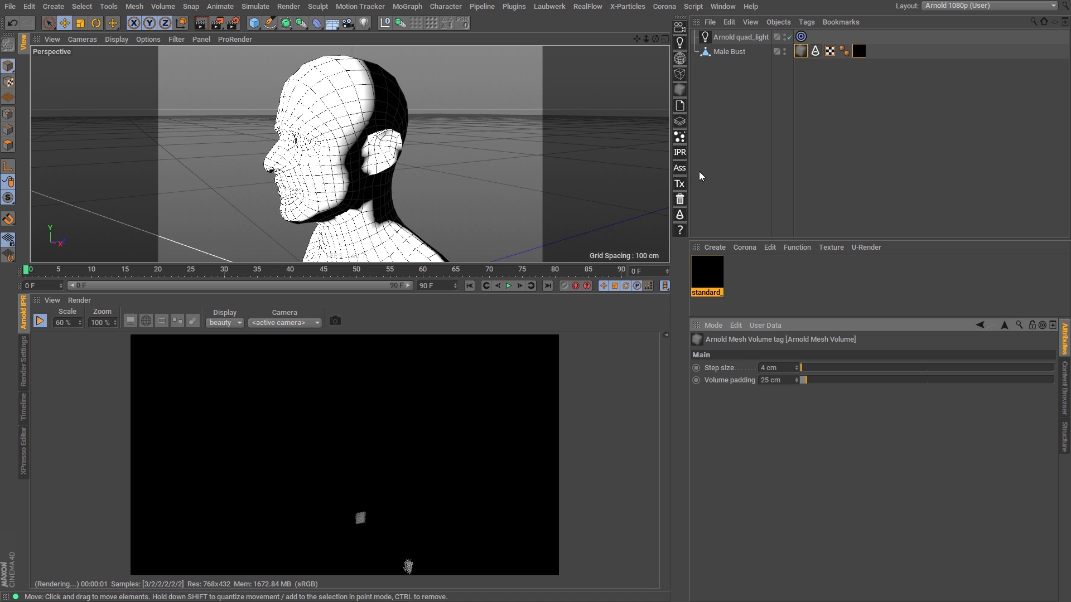
left_click(700, 172)
right_click_drag(388, 84, 321, 91, "alt")
left_click_drag(344, 180, 536, 228, "alt")
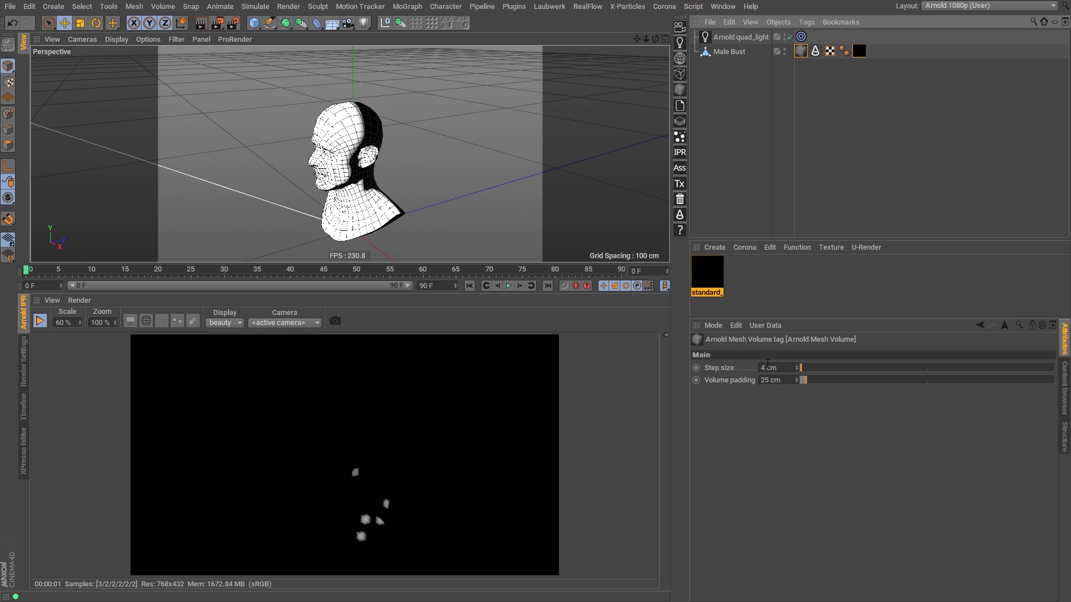
- Reopen the standard_volume material's network and lower the range node's contrast to 1.01
left_click(733, 52)
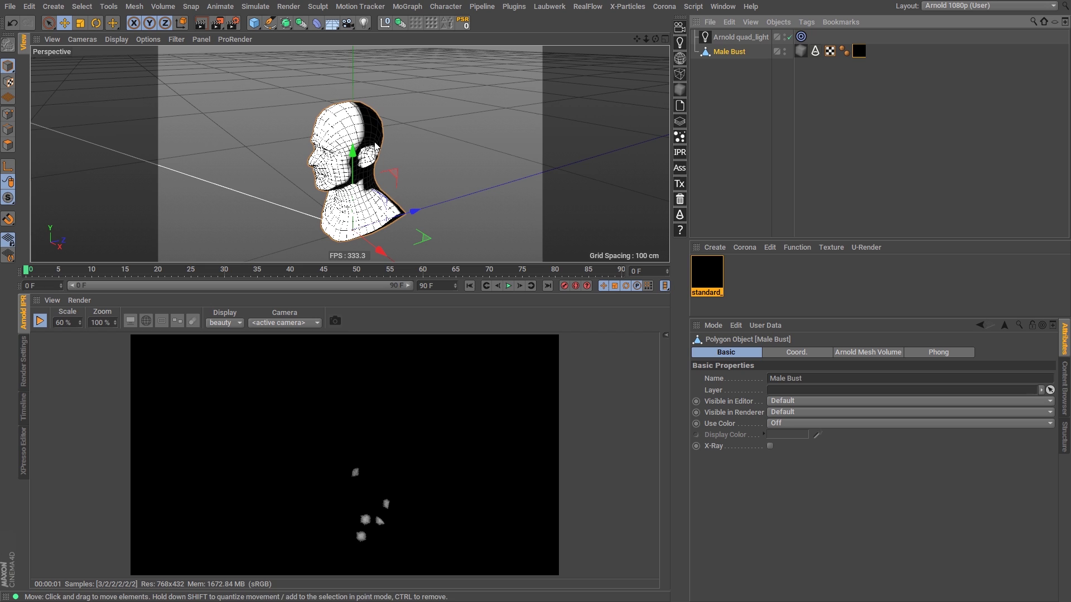
left_click(709, 273)
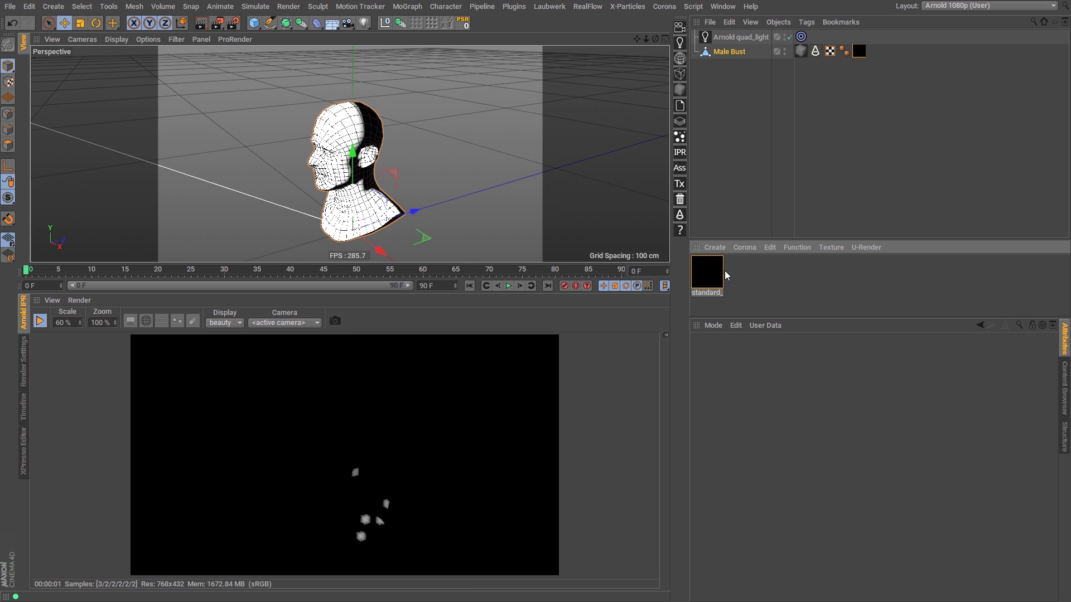
left_click(739, 386)
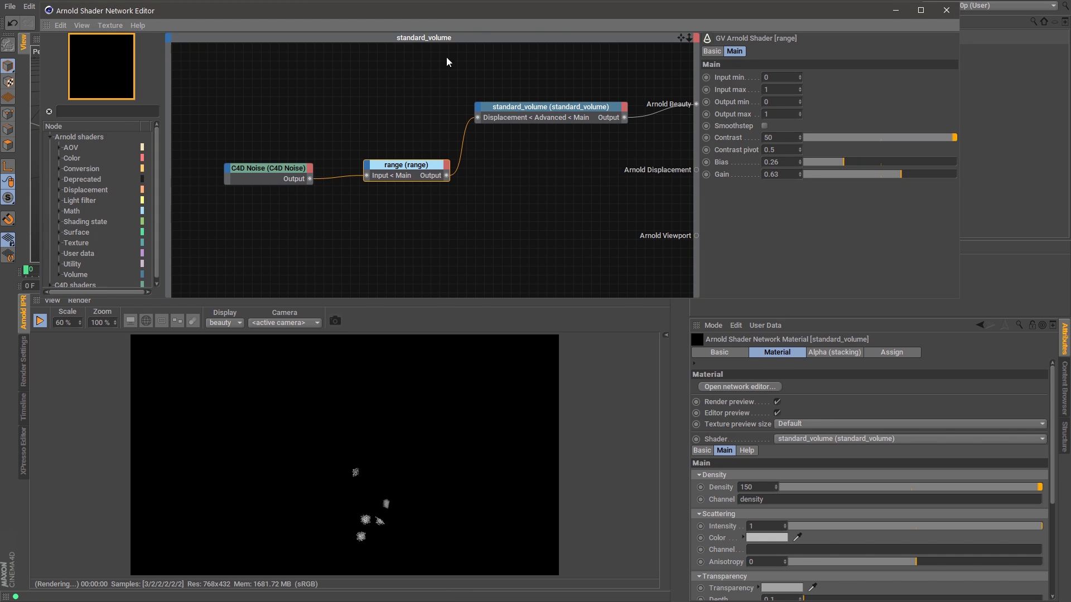
left_click(448, 189)
left_click(424, 171)
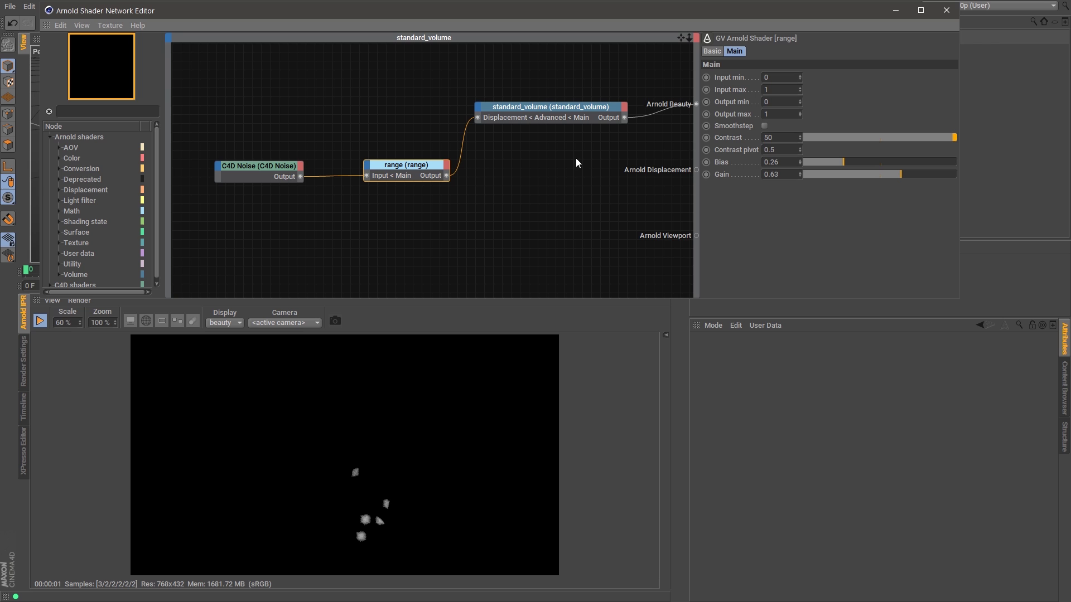
left_click_drag(404, 165, 395, 166)
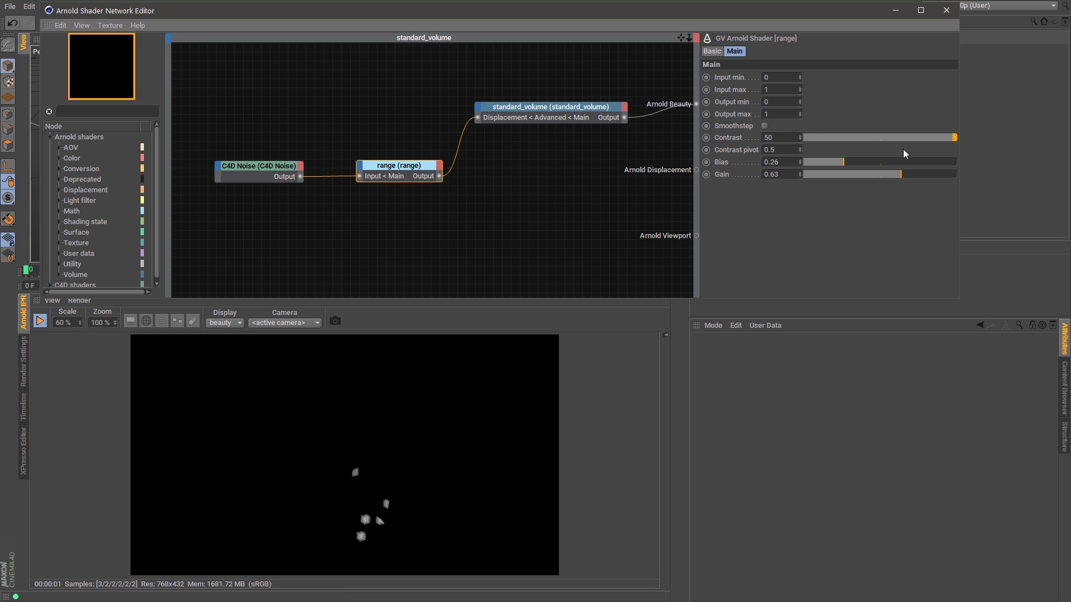
left_click(913, 138)
left_click_drag(913, 138, 879, 139)
- Minimize the network editor and examine the displaced volume from the other side of the bust
left_click(892, 9)
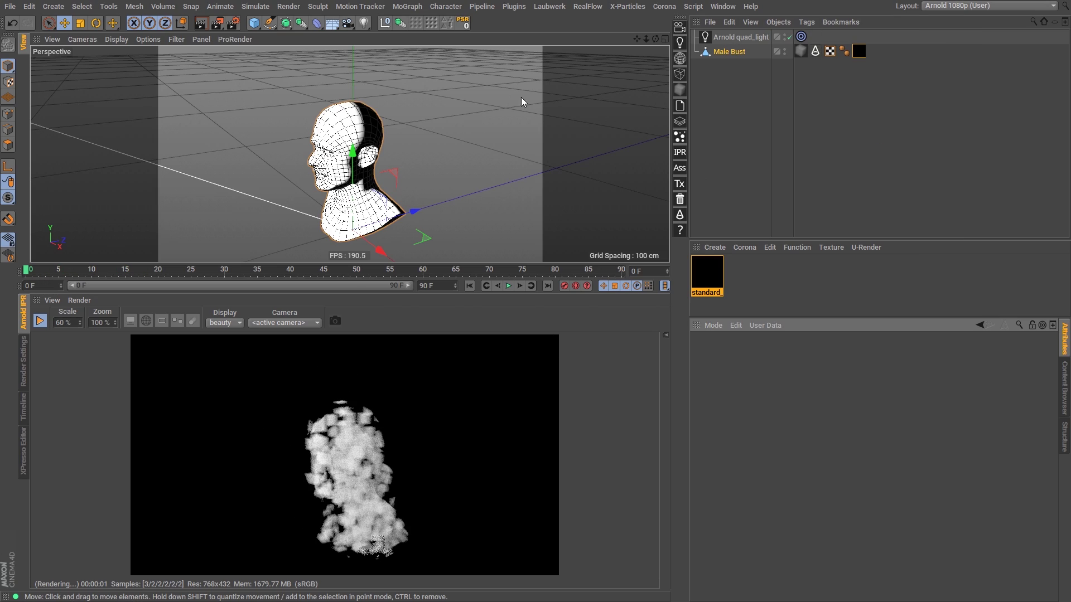
left_click_drag(385, 148, 500, 108, "alt")
middle_click_drag(264, 199, 349, 156, "alt")
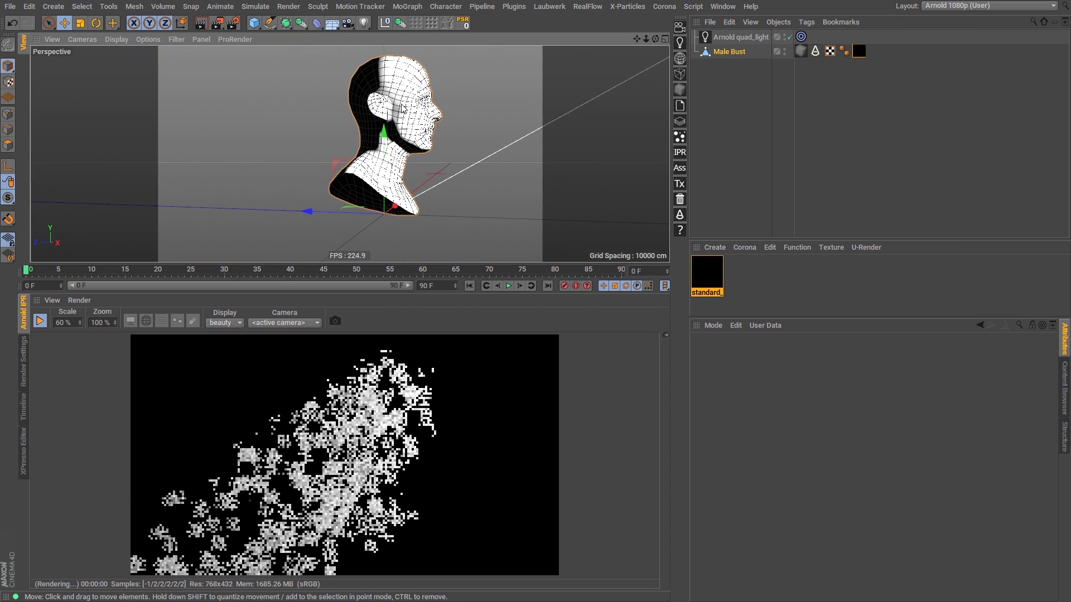
scroll(387, 116, "down", 3)
left_click_drag(389, 118, 363, 112, "alt")
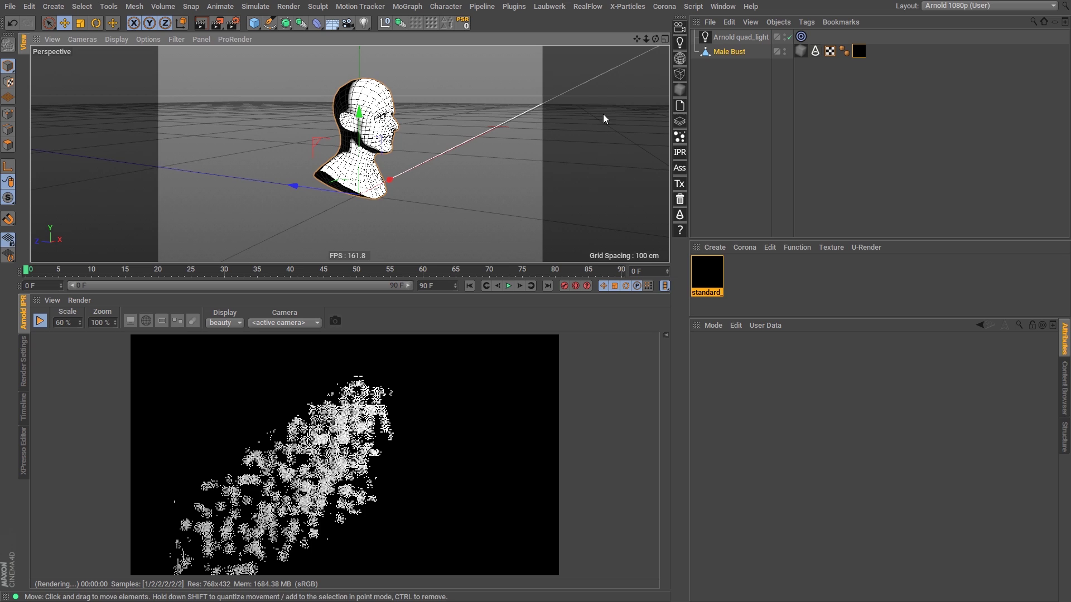
- Insert a vector_map node between the range node and the standard_volume shader's Displacement in the material's network
double_click(708, 274)
left_click(708, 273)
left_click(742, 386)
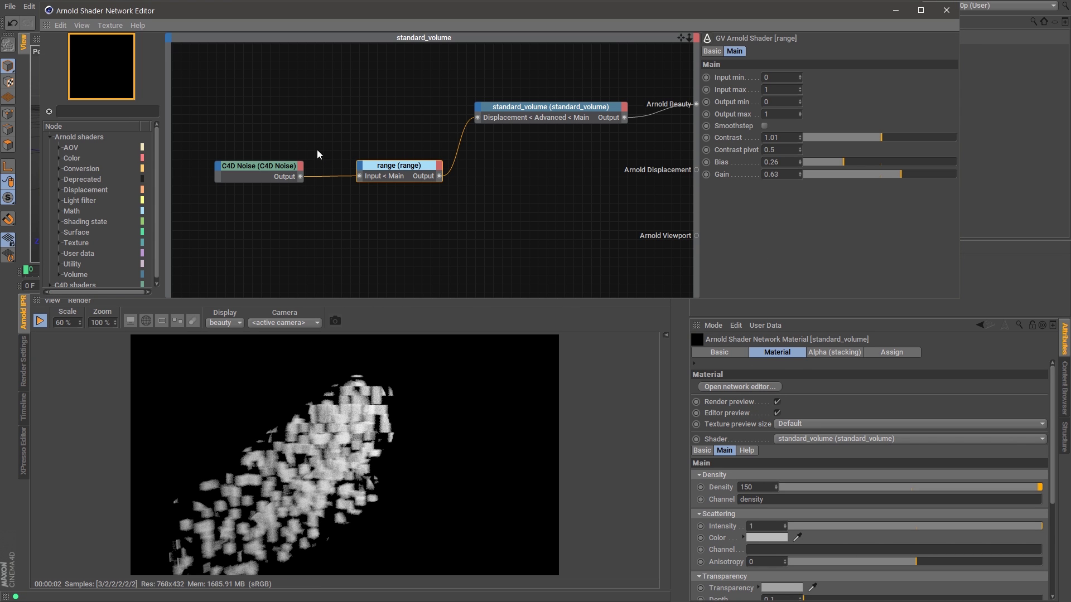
left_click(50, 138)
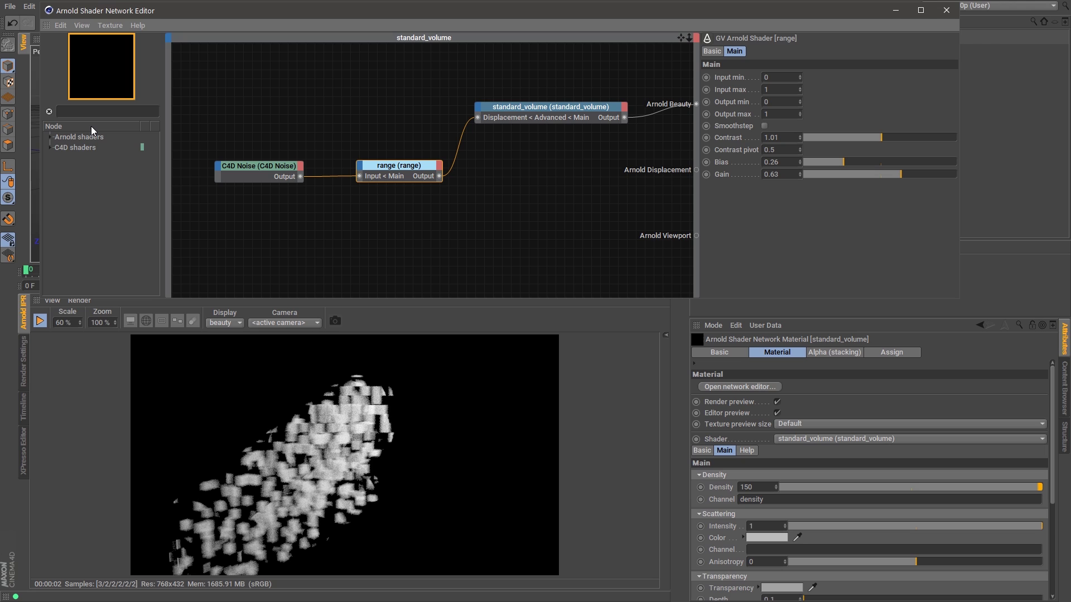
type("map")
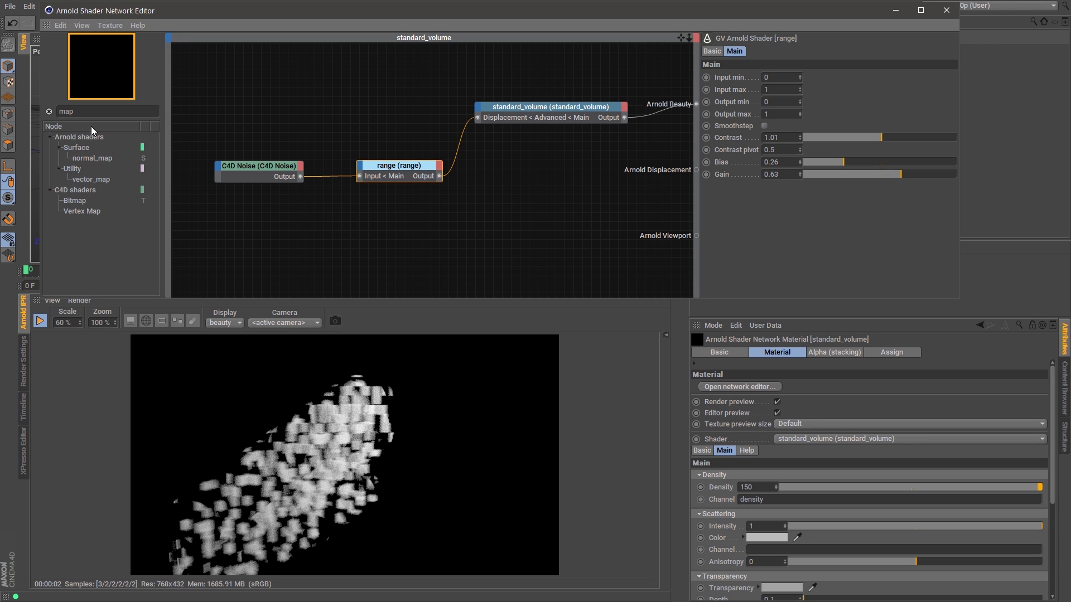
left_click_drag(413, 186, 477, 117)
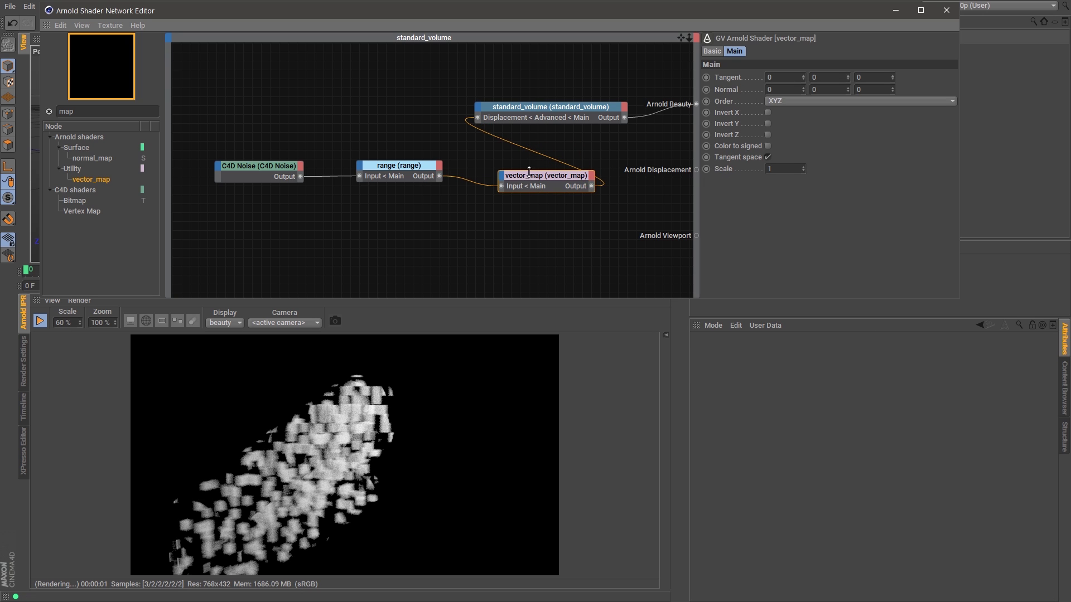
- Close the network editor and examine the vector-mapped displacement of the volume from the front and the opposite side of the bust
left_click(946, 10)
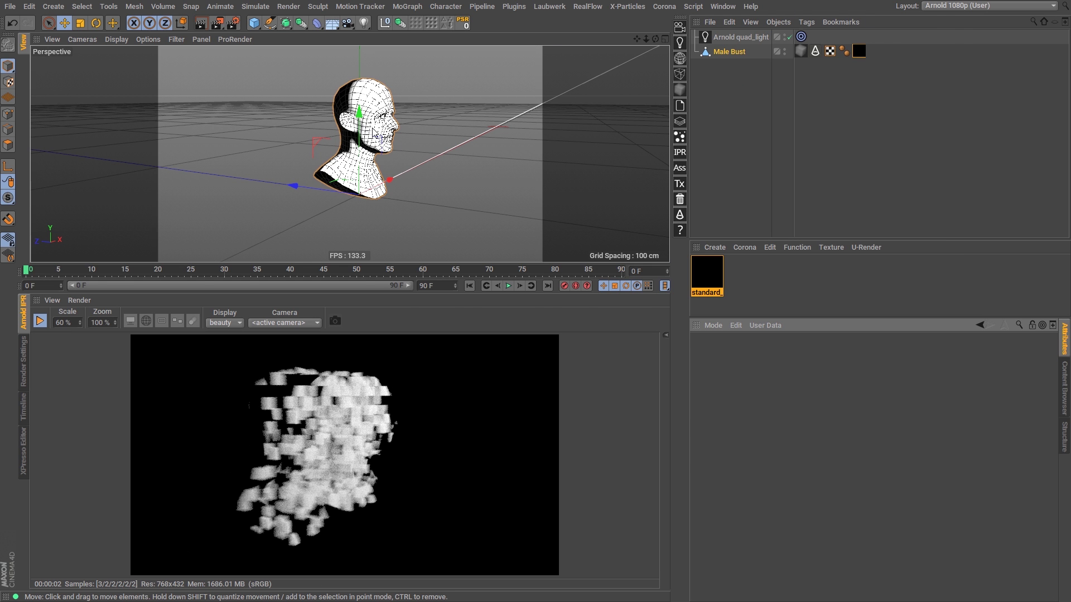
left_click_drag(383, 130, 301, 197, "alt")
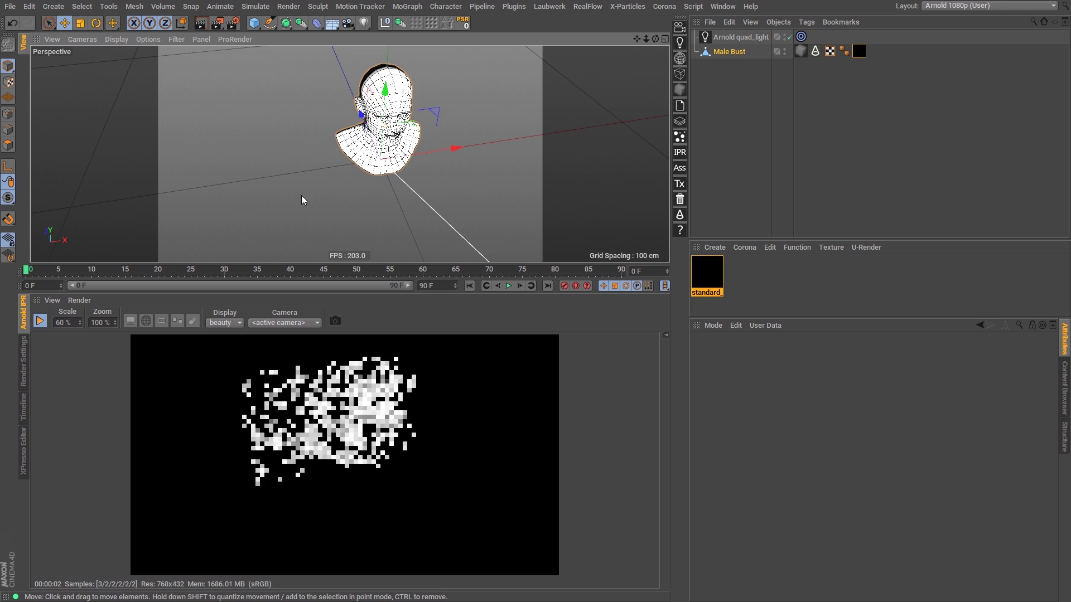
left_click_drag(391, 137, 269, 132, "alt")
- Set the third Tangent and Normal components of the vector_map node to 1, and check the displaced volume from the bust's side
left_click(707, 274)
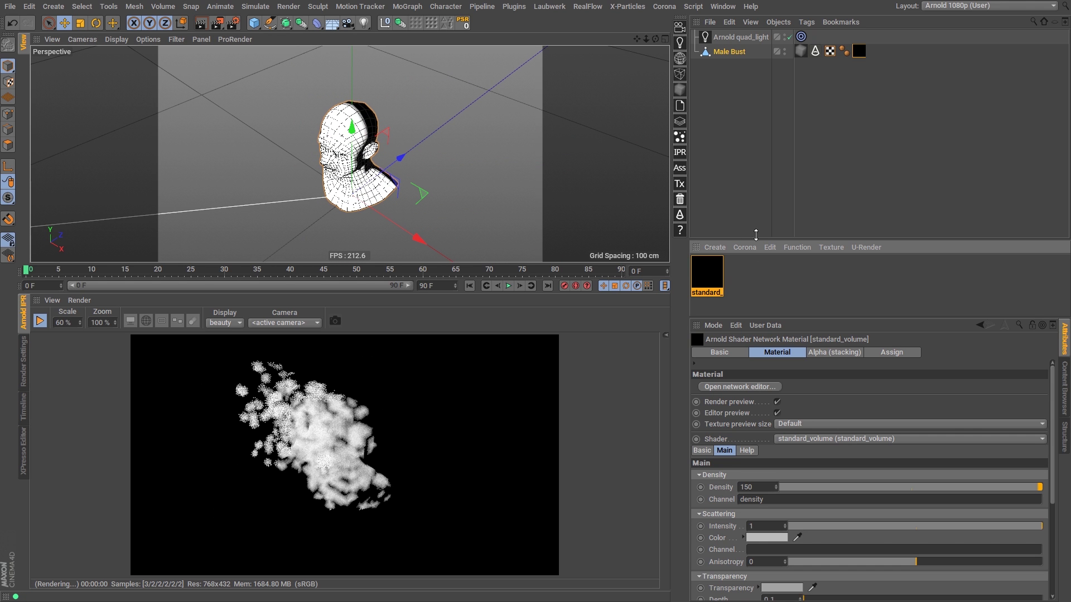
left_click(742, 385)
left_click(545, 178)
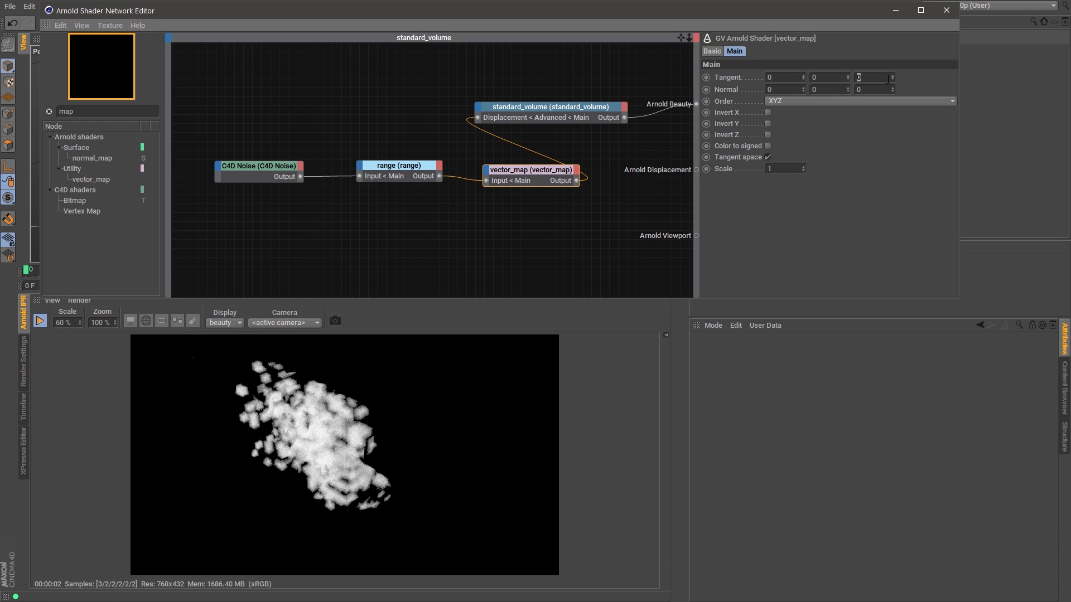
key("Return")
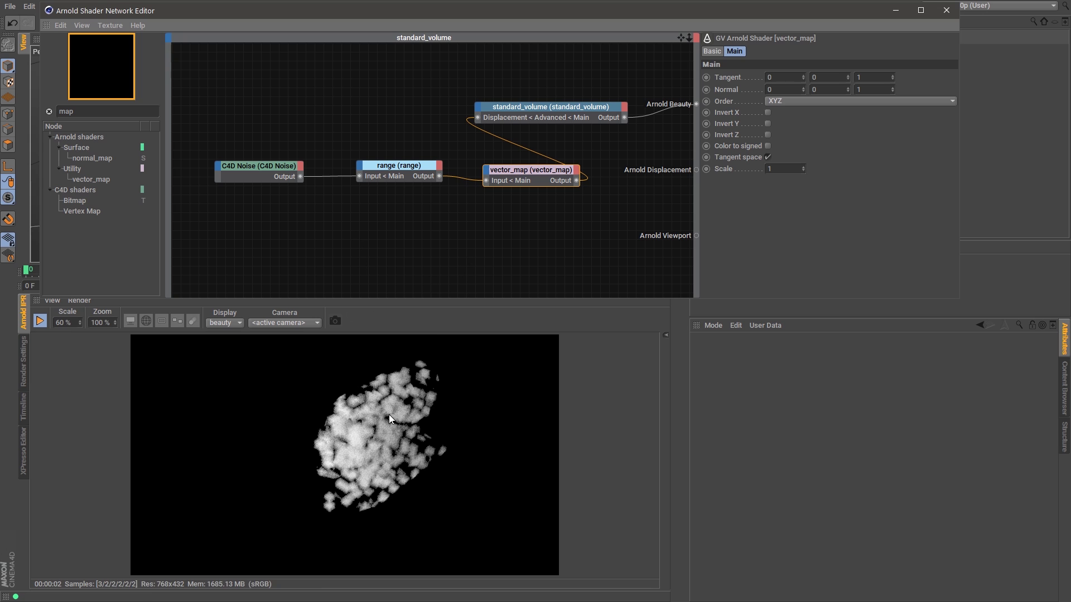
left_click(946, 10)
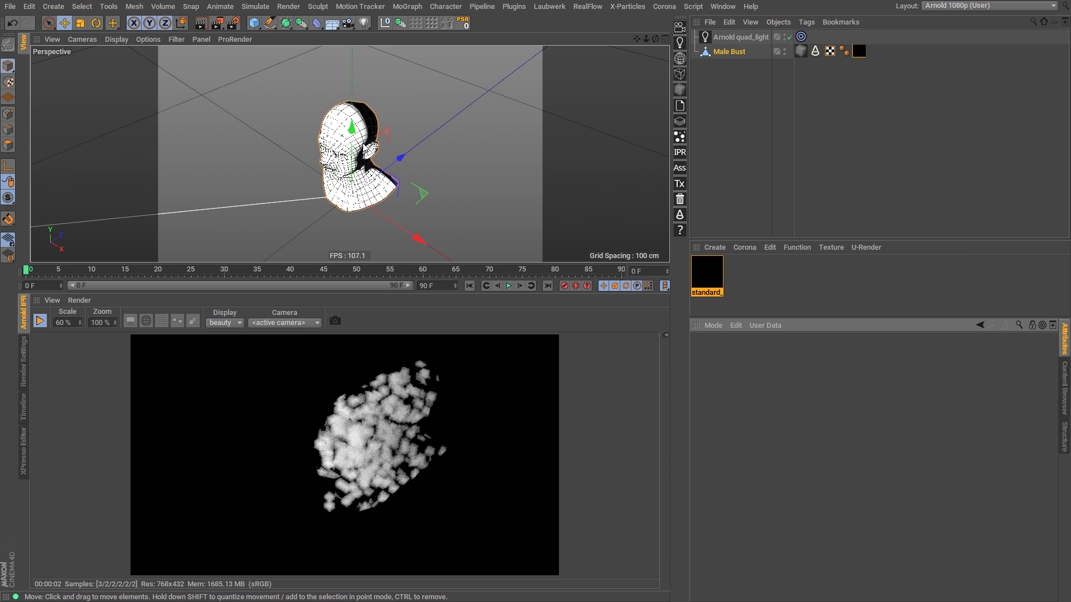
left_click_drag(364, 147, 413, 179, "alt")
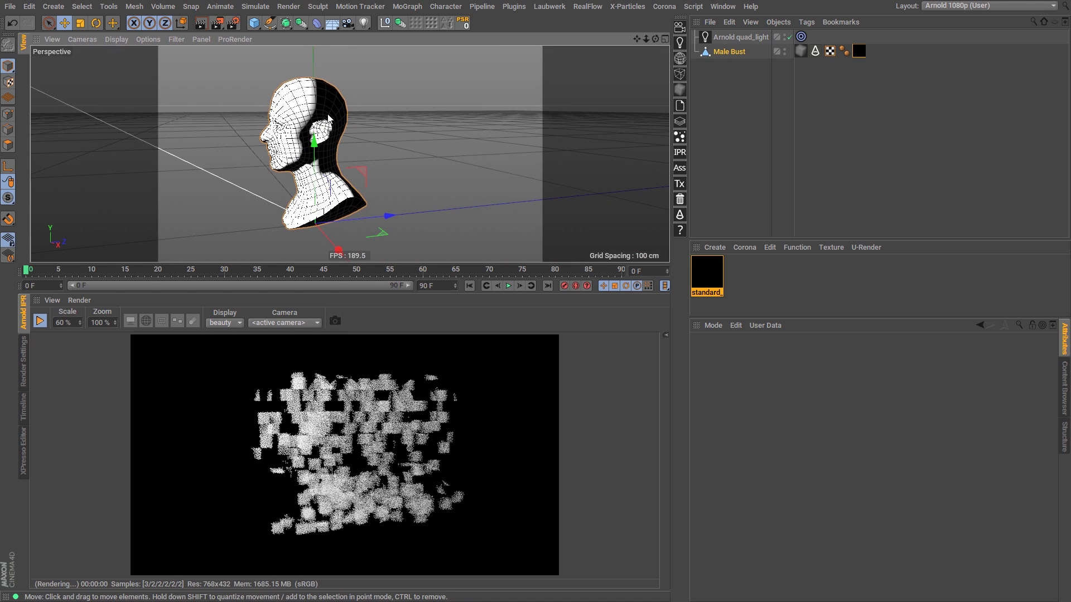
- Reopen the standard_volume material's network and move the C4D Noise, range and vector_map nodes away from the standard_volume node
left_click(709, 276)
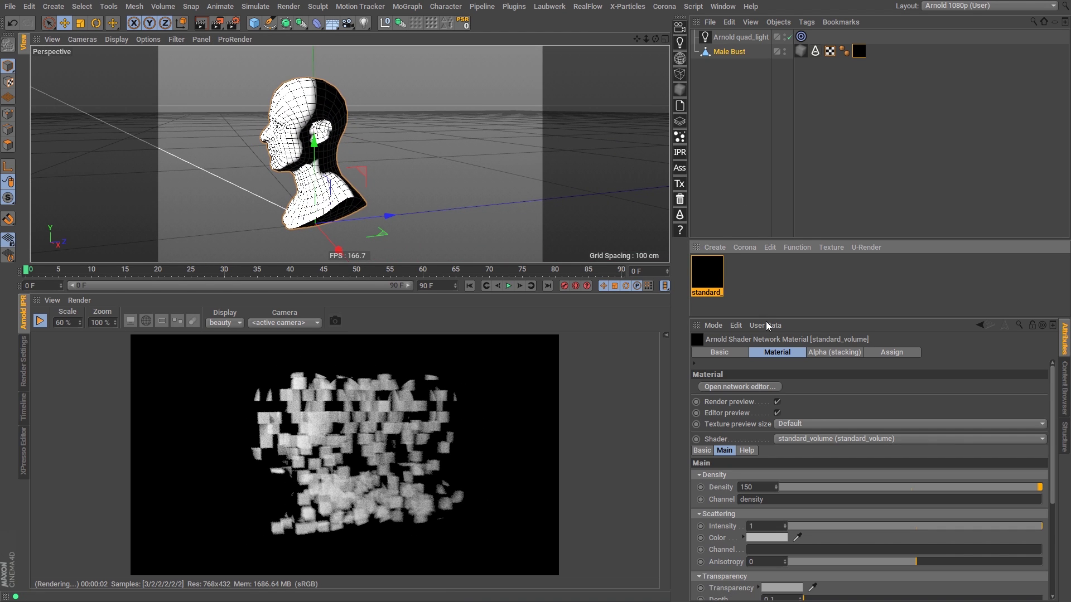
left_click(741, 387)
left_click_drag(242, 155, 401, 200)
left_click(461, 179)
middle_click_drag(205, 161, 313, 156)
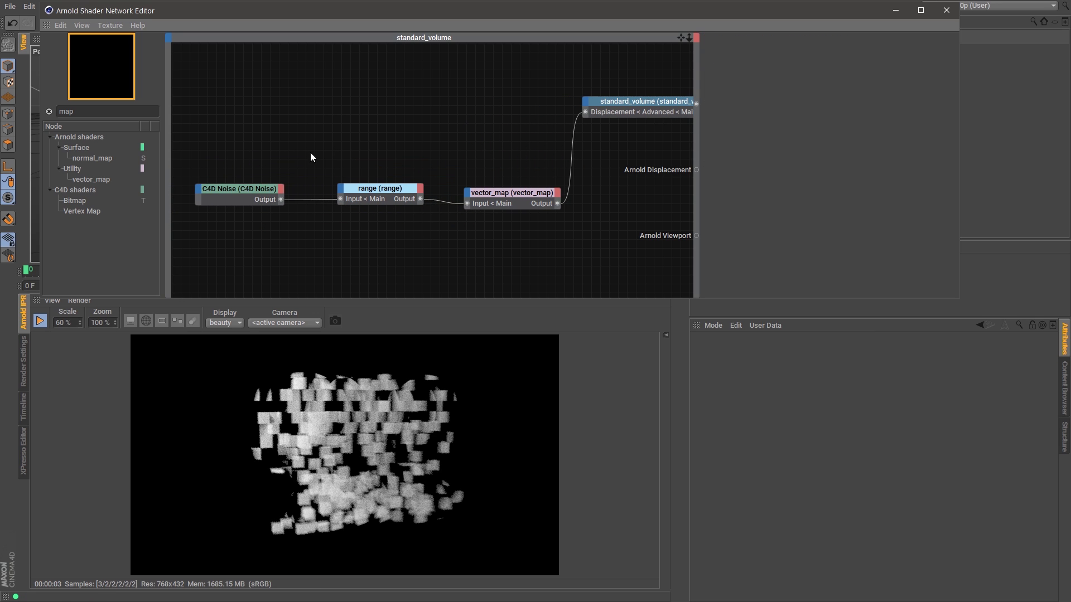
- Change the C4D Noise type to Naki, with seed 827 and a global scale of 119 %
left_click(244, 189)
left_click(825, 205)
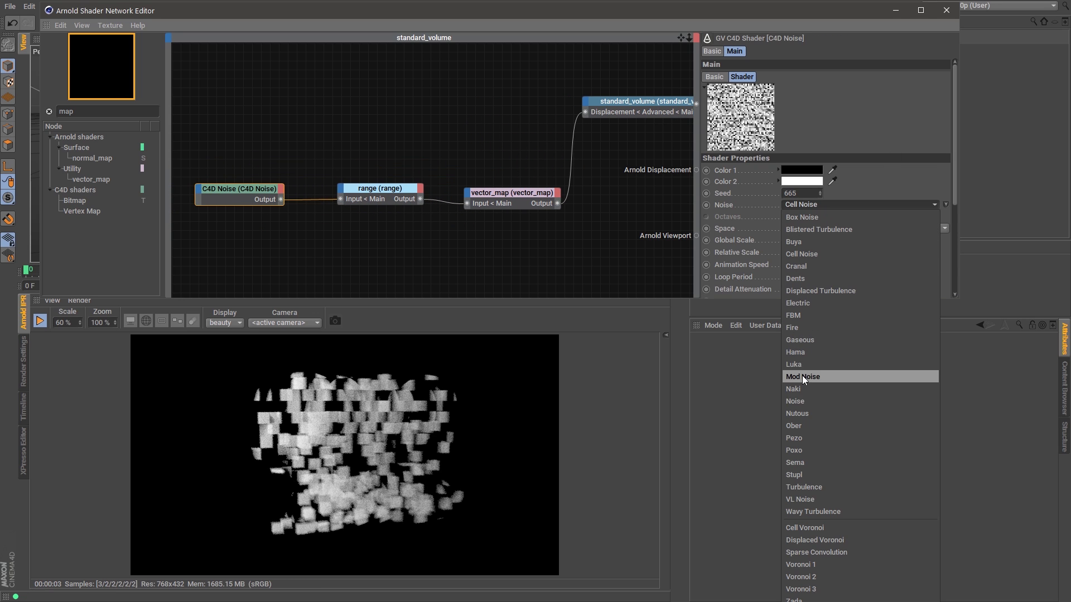
left_click(804, 389)
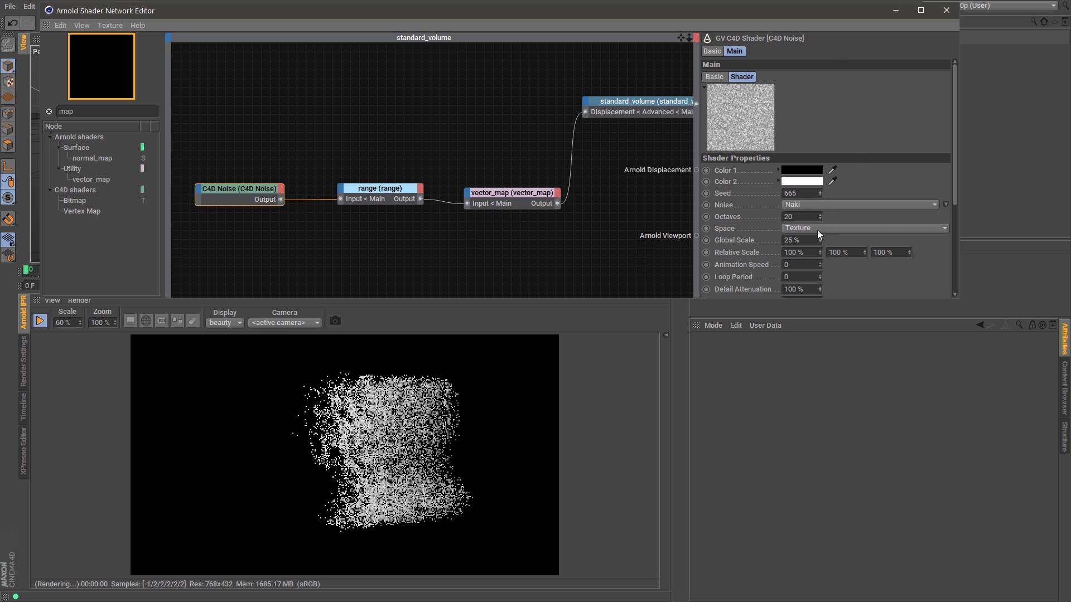
left_click_drag(828, 149, 831, 108)
left_click_drag(820, 238, 851, 181)
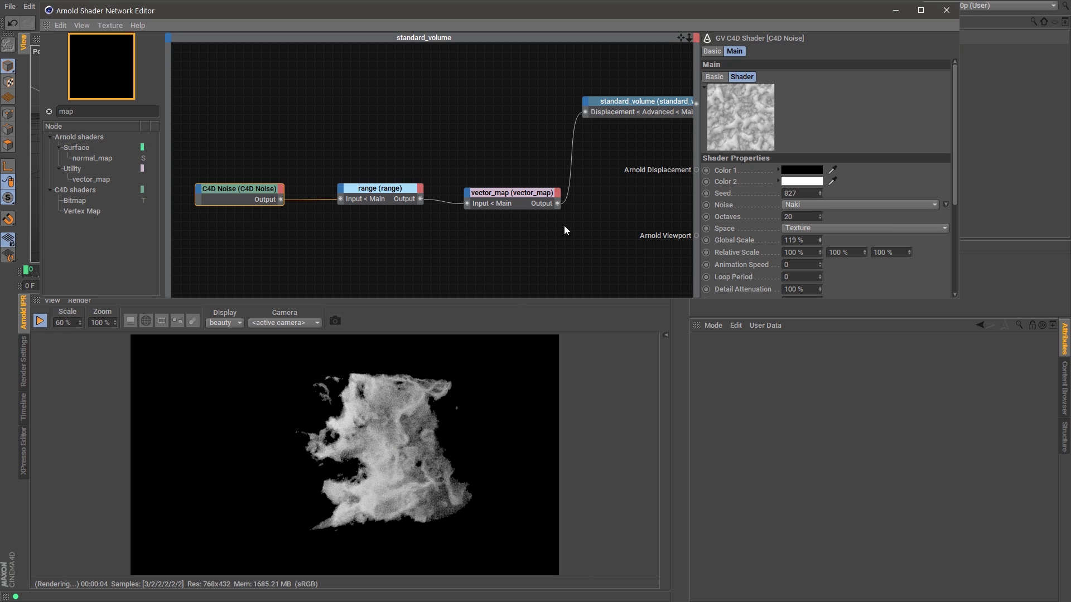
- Minimize the network editor and examine the Naki-displaced volume with the bust in side profile
left_click(895, 10)
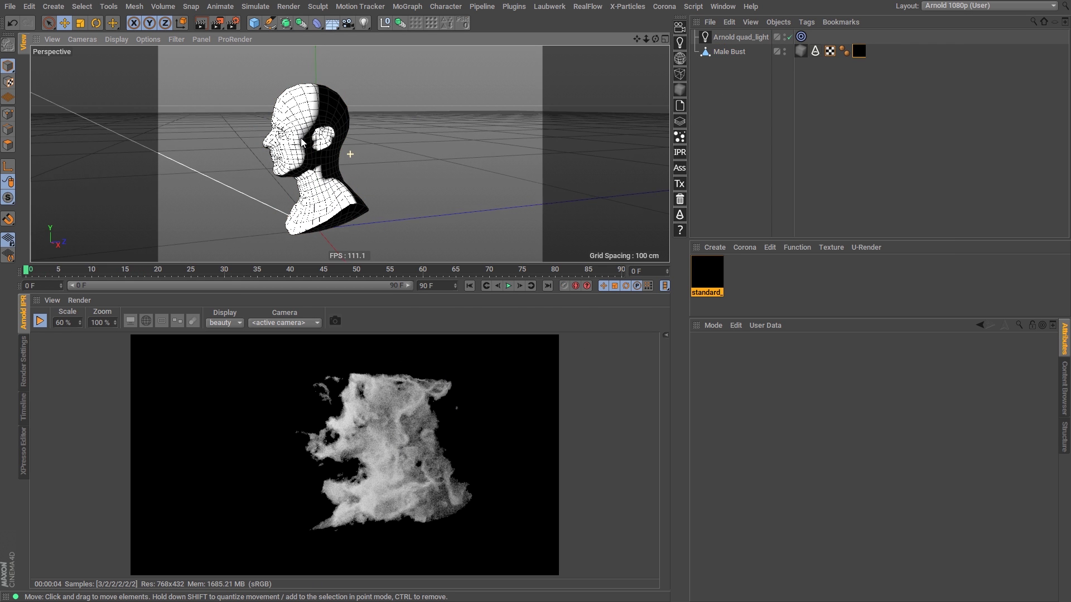
middle_click_drag(380, 155, 341, 154, "alt")
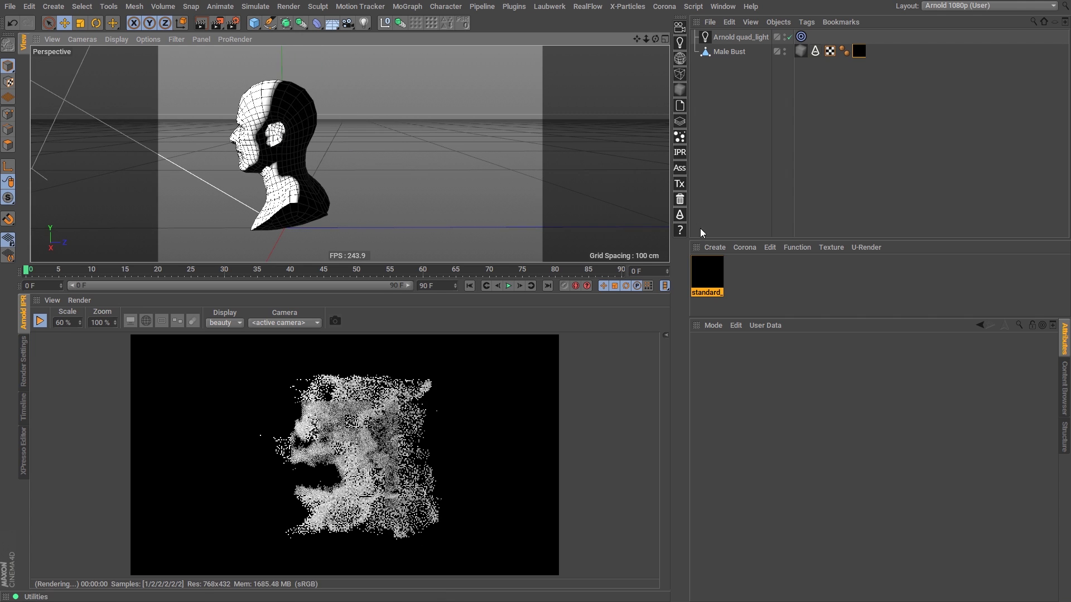
right_click_drag(282, 134, 291, 155, "alt")
left_click_drag(291, 158, 297, 150, "alt")
middle_click_drag(338, 155, 355, 148, "alt")
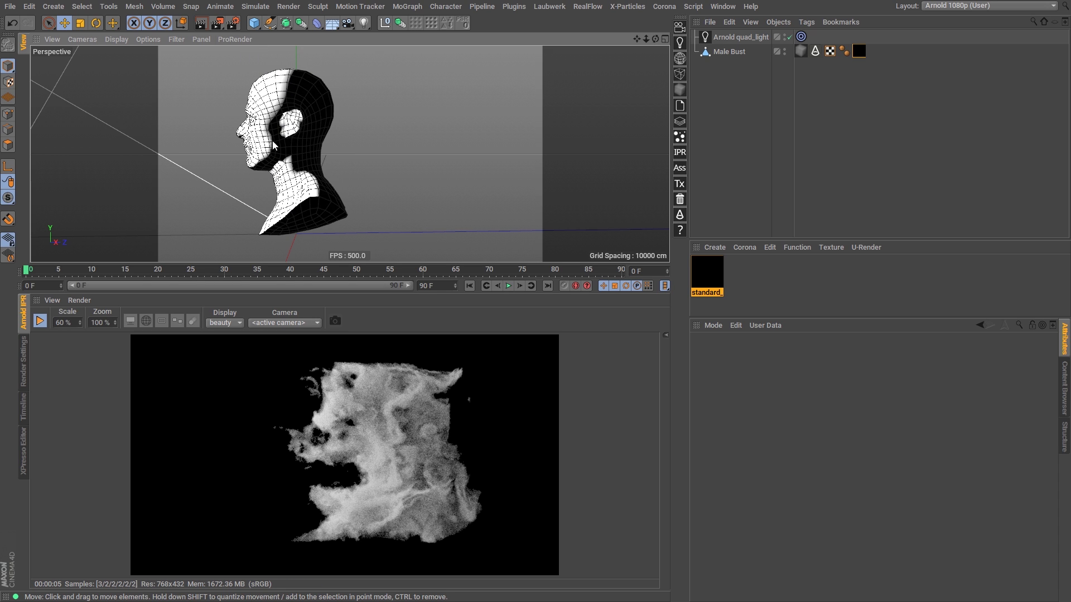
middle_click_drag(336, 150, 351, 157, "alt")
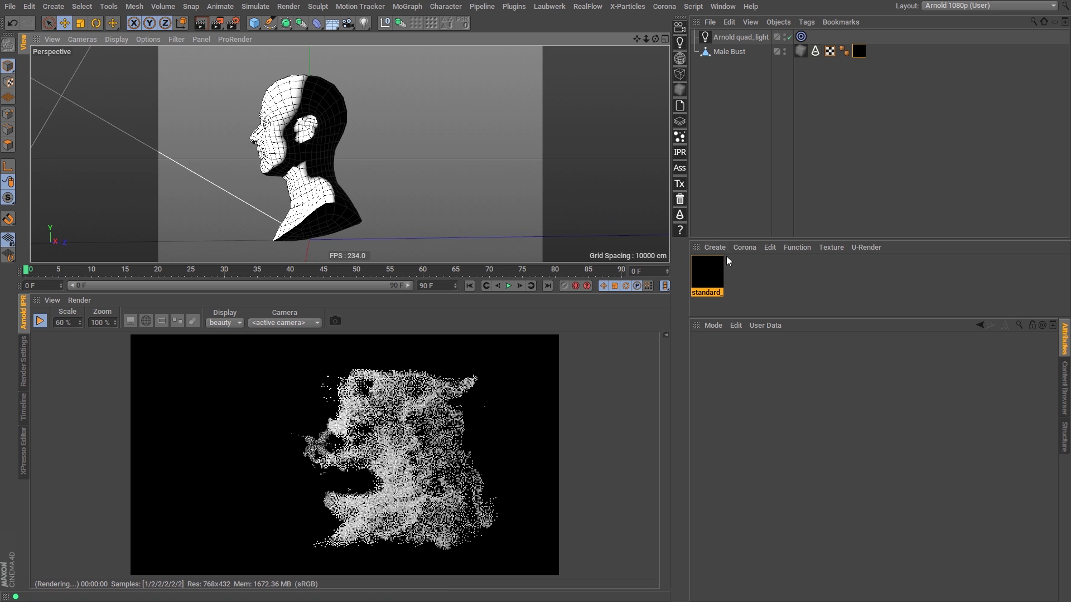
- Insert a layer_rgba node between the vector_map and the standard_volume's Displacement, feeding the vector_map into its Layer 1 Input
left_click(709, 272)
left_click(754, 390)
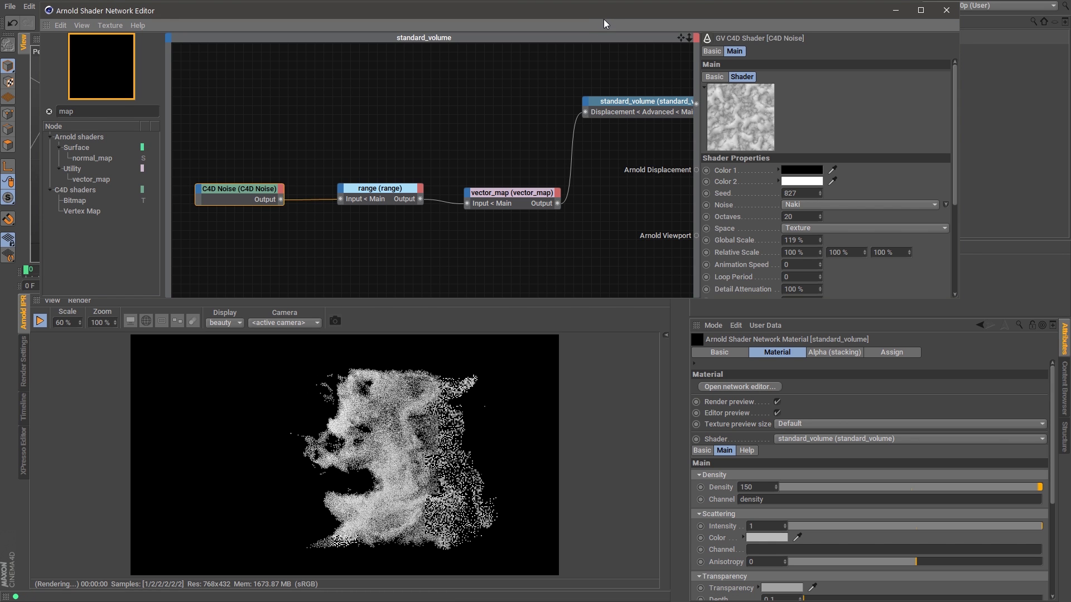
left_click_drag(603, 12, 602, 38)
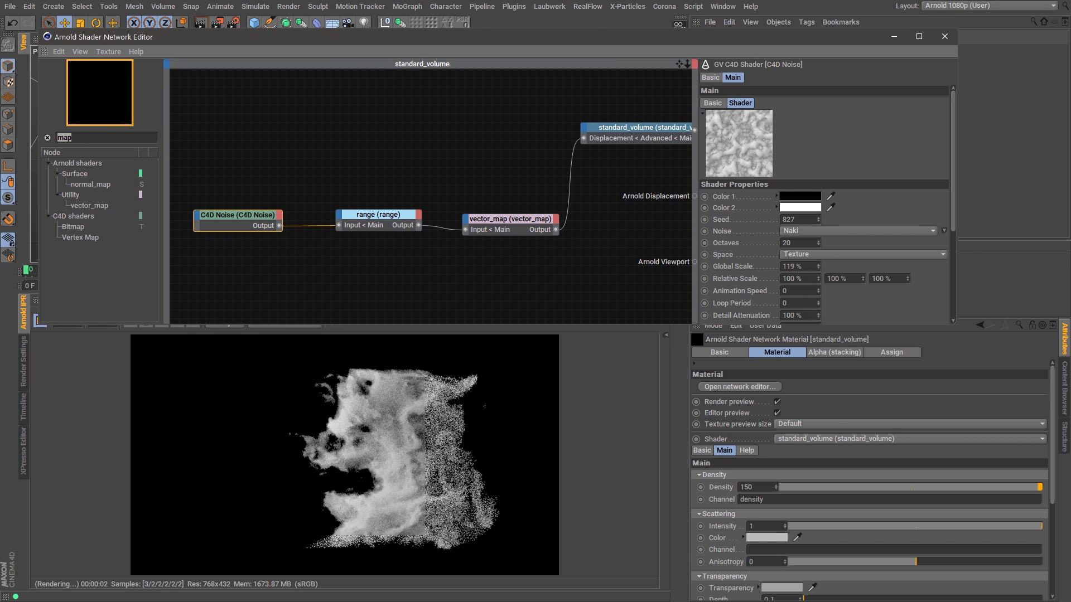
type("layer")
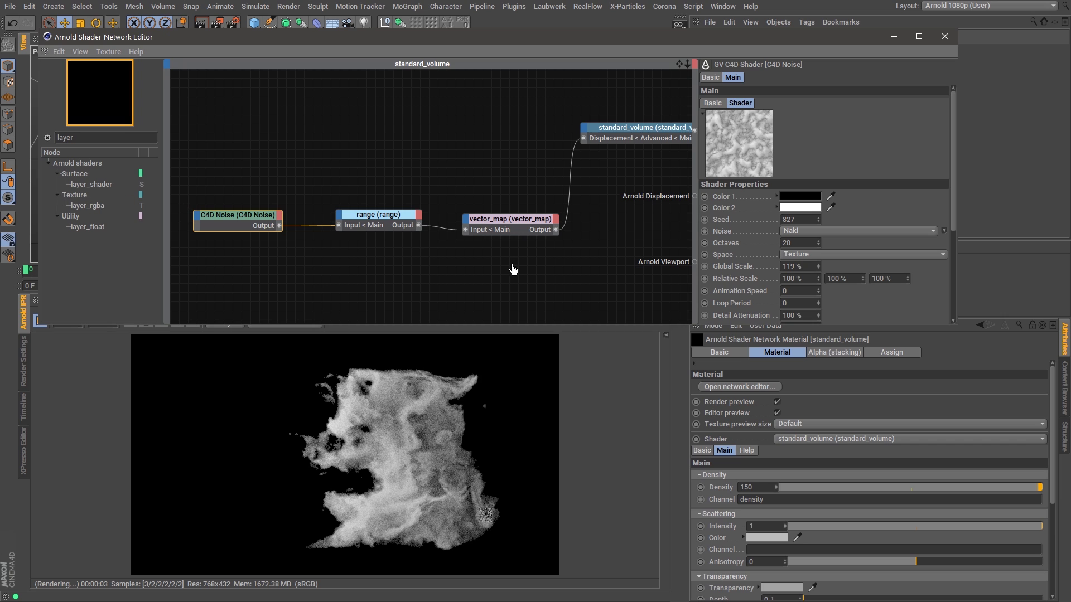
left_click_drag(513, 270, 625, 257)
left_click_drag(555, 230, 658, 347)
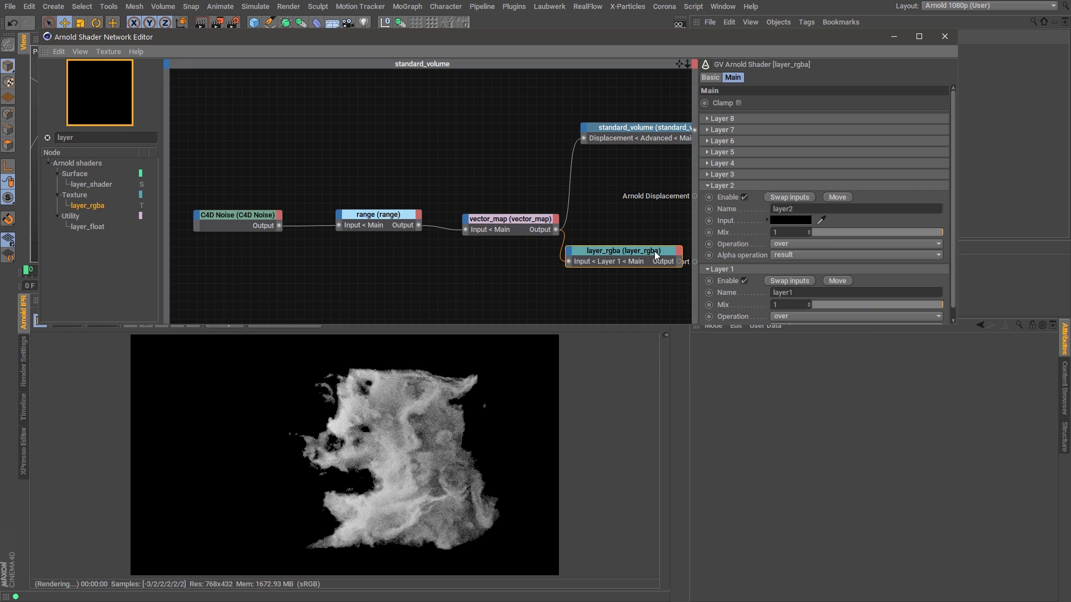
left_click_drag(679, 262, 584, 139)
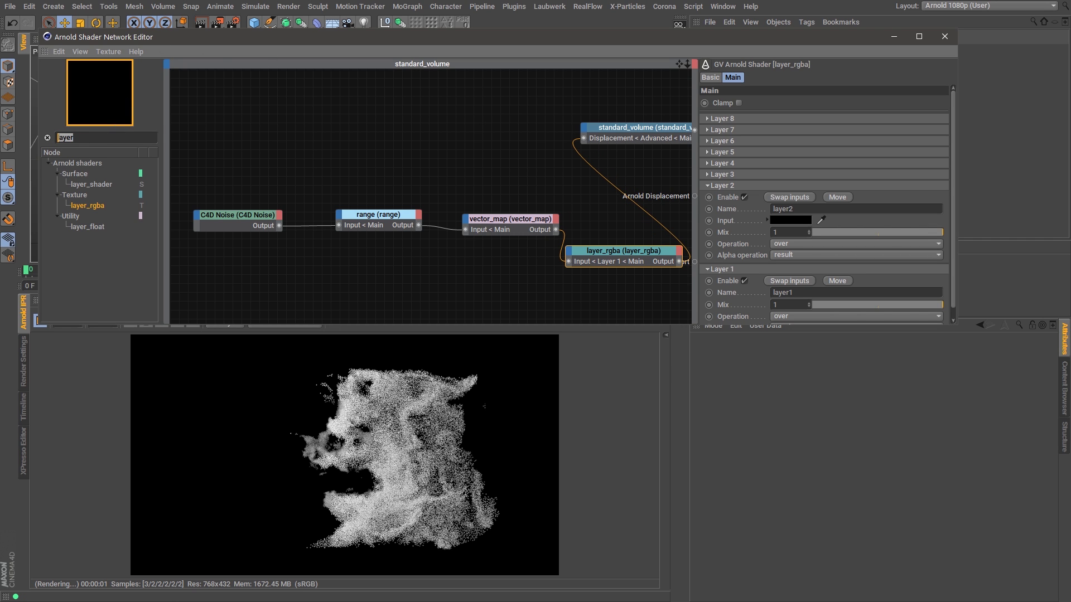
- Add a ramp_rgb node, connect it to the layer_rgba's Layer 1 Mix, and arrange both nodes above the noise chain
type("ramp")
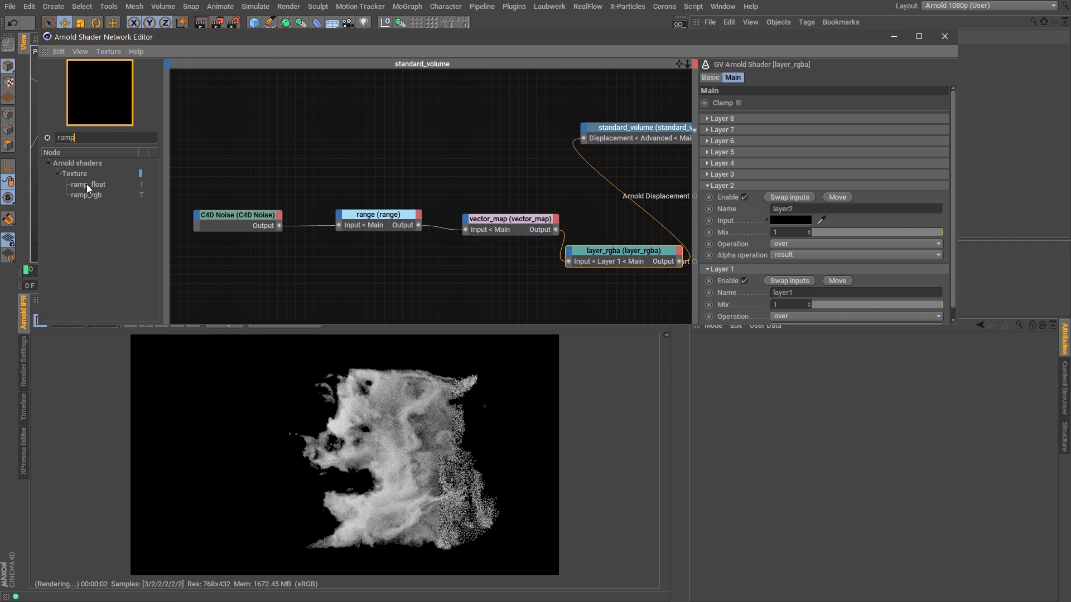
left_click_drag(87, 195, 299, 158)
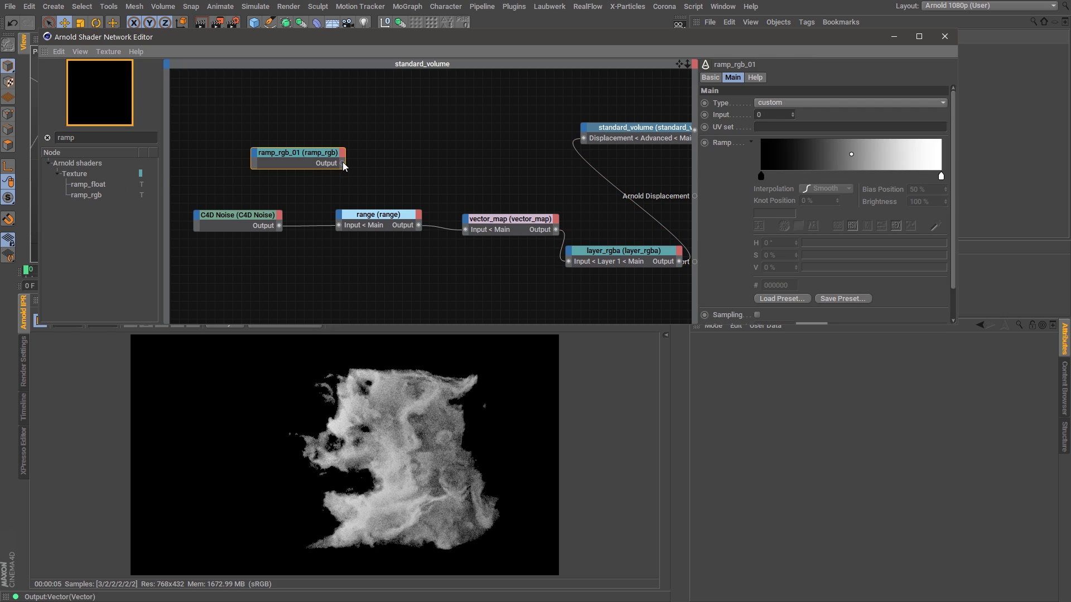
left_click_drag(569, 236, 592, 257)
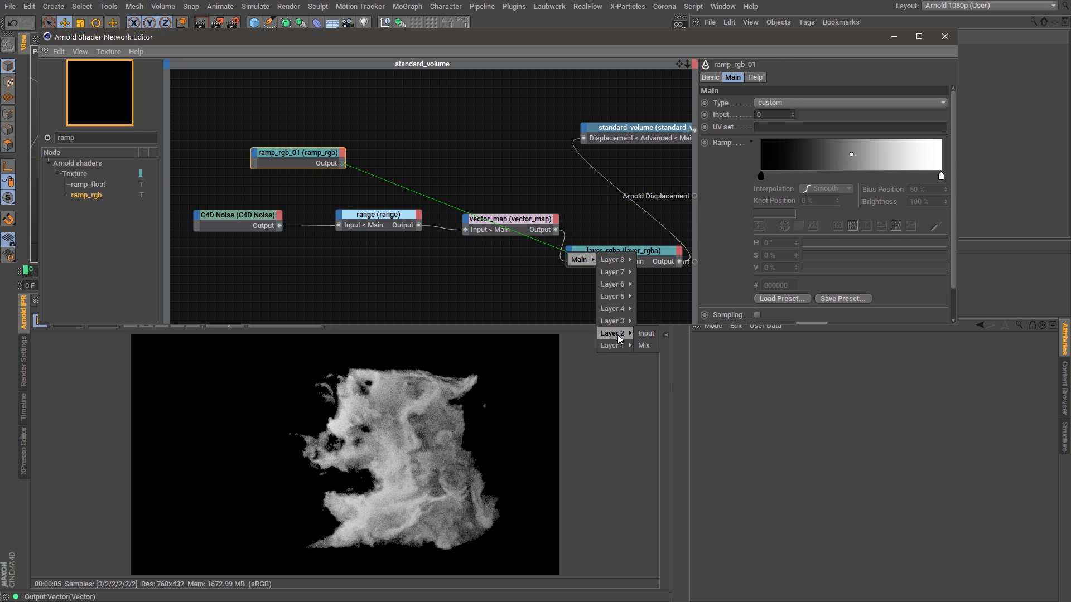
left_click_drag(647, 346, 645, 345)
left_click_drag(631, 252, 460, 138)
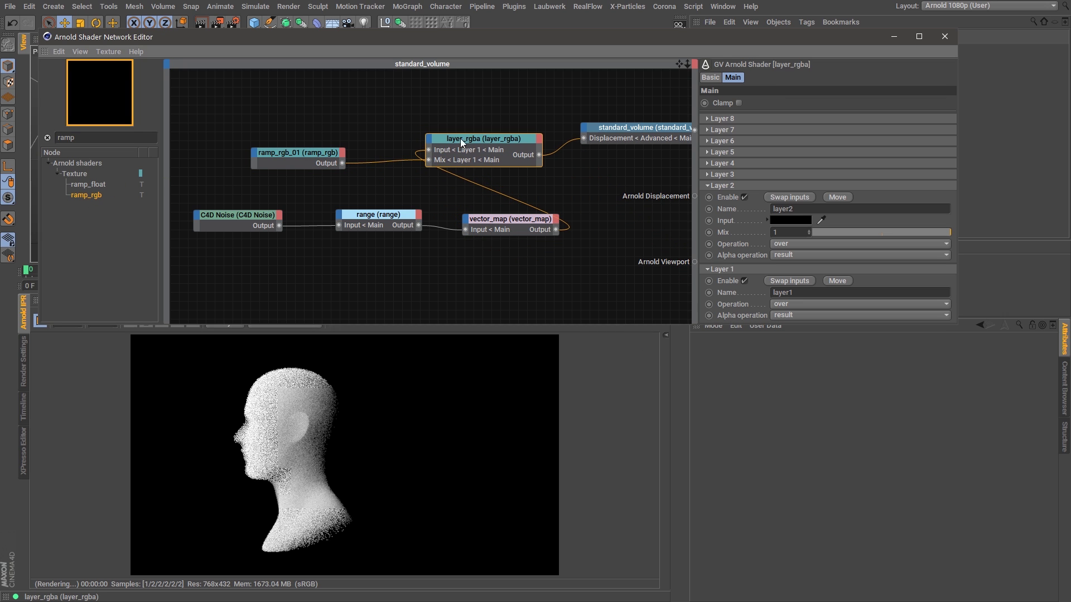
left_click_drag(305, 156, 265, 148)
left_click_drag(454, 139, 491, 153)
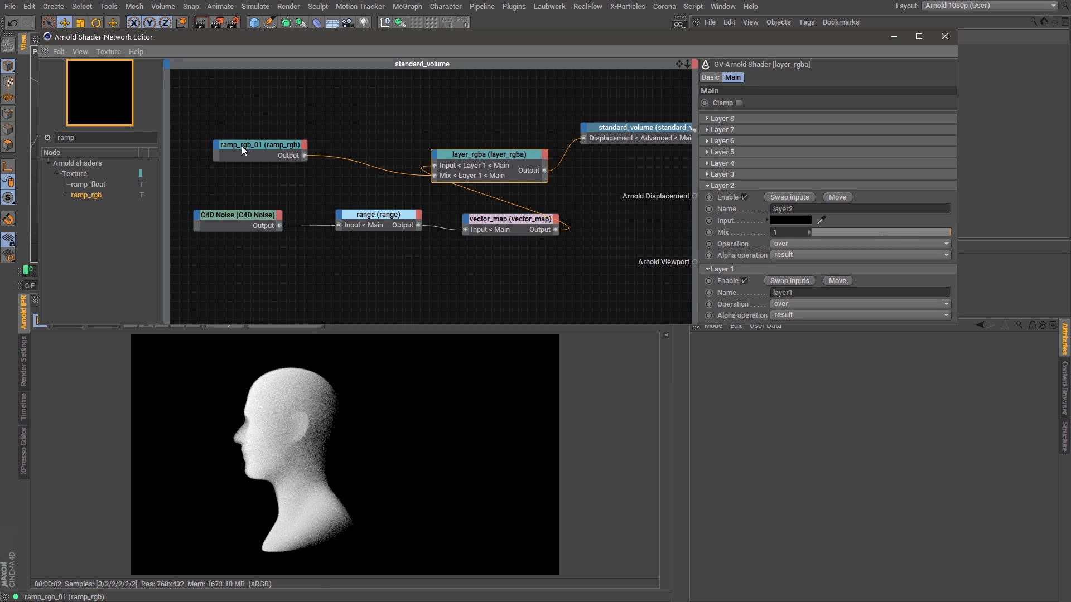
- Set the type of the ramp_rgb node to u
left_click_drag(242, 145, 234, 156)
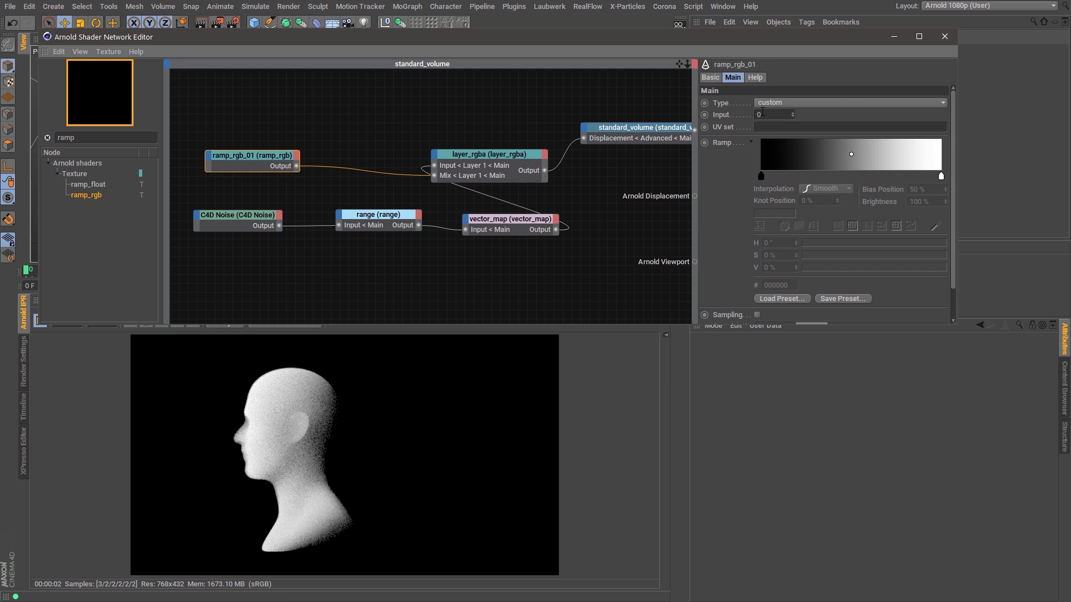
left_click(778, 103)
left_click(781, 129)
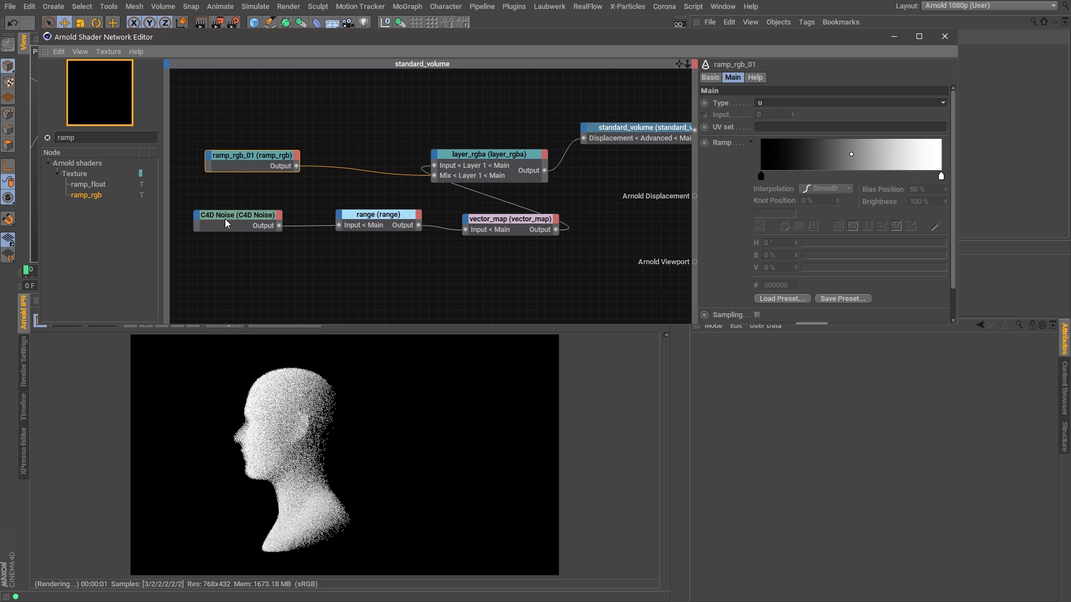
- Insert a camera_projection node between the ramp_rgb and the layer_rgba's Layer 1 Mix, using the ramp as projection color, and align the nodes
double_click(66, 137)
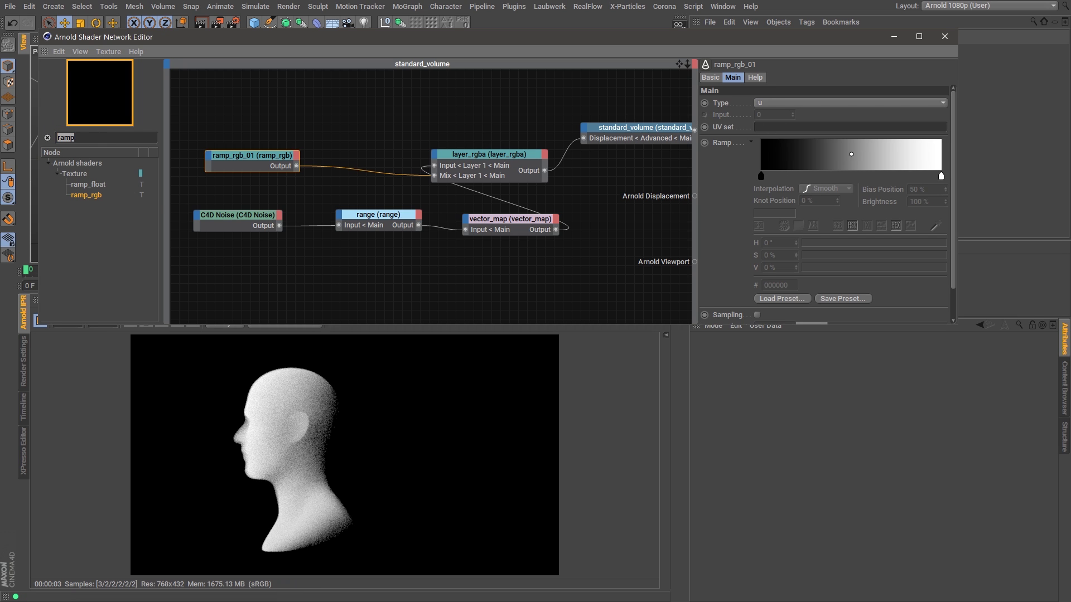
type("camer")
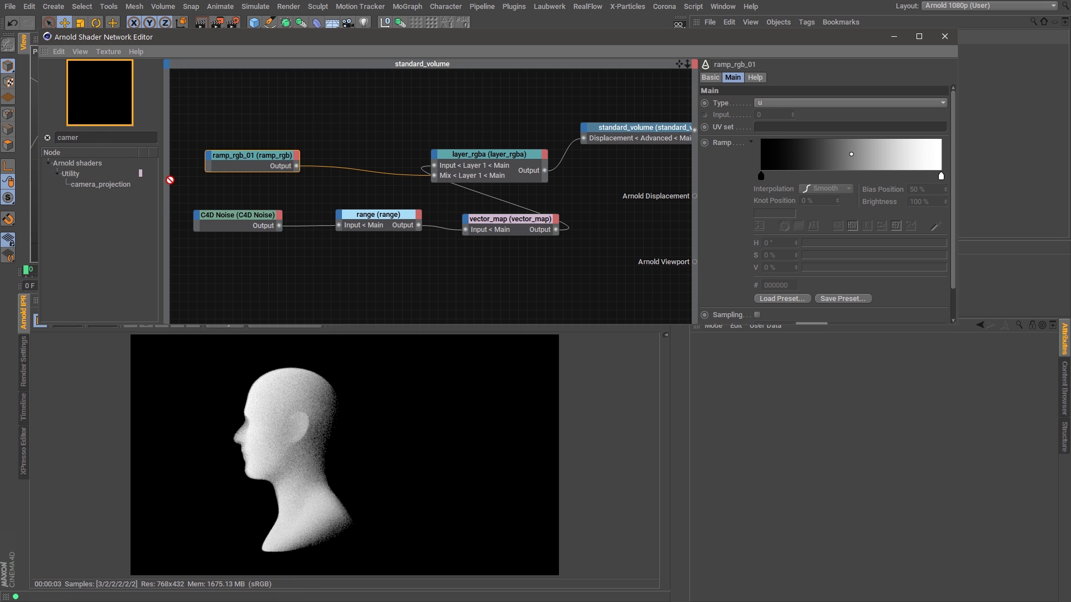
left_click_drag(170, 179, 347, 127)
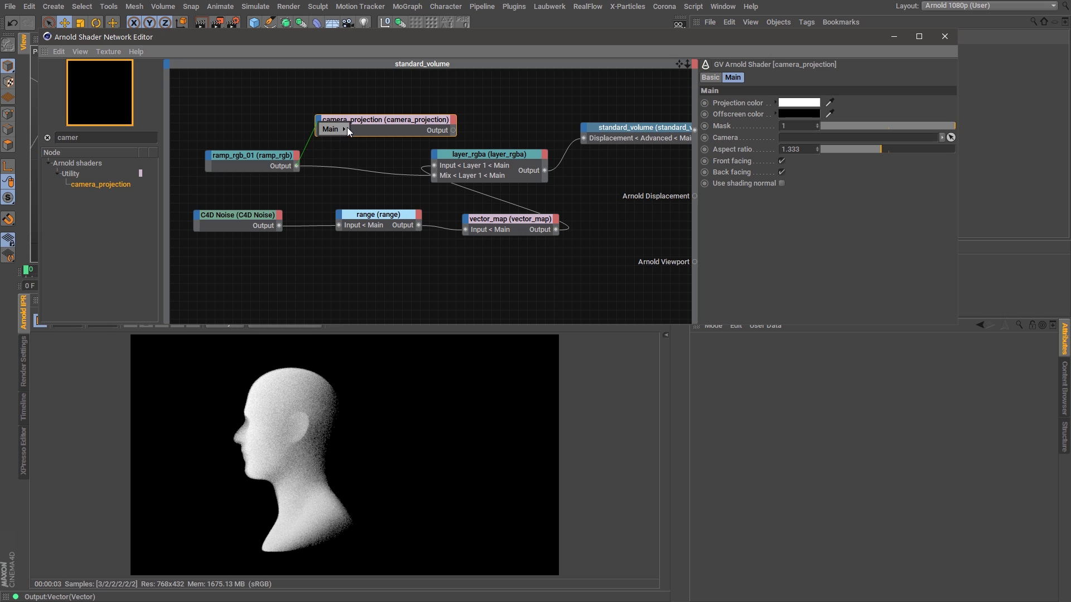
left_click(375, 127)
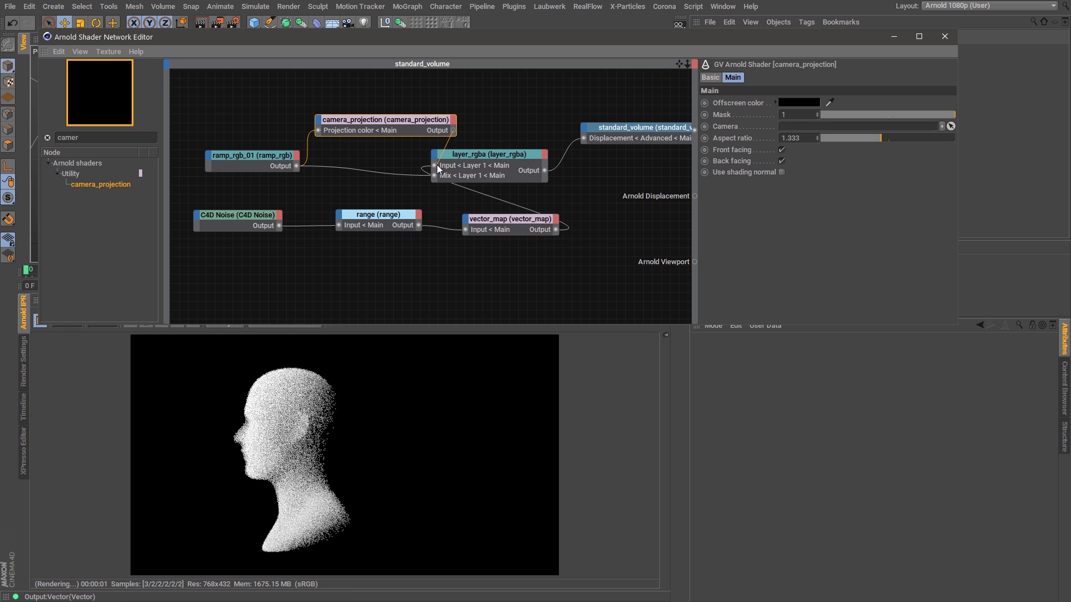
left_click_drag(437, 178, 435, 175)
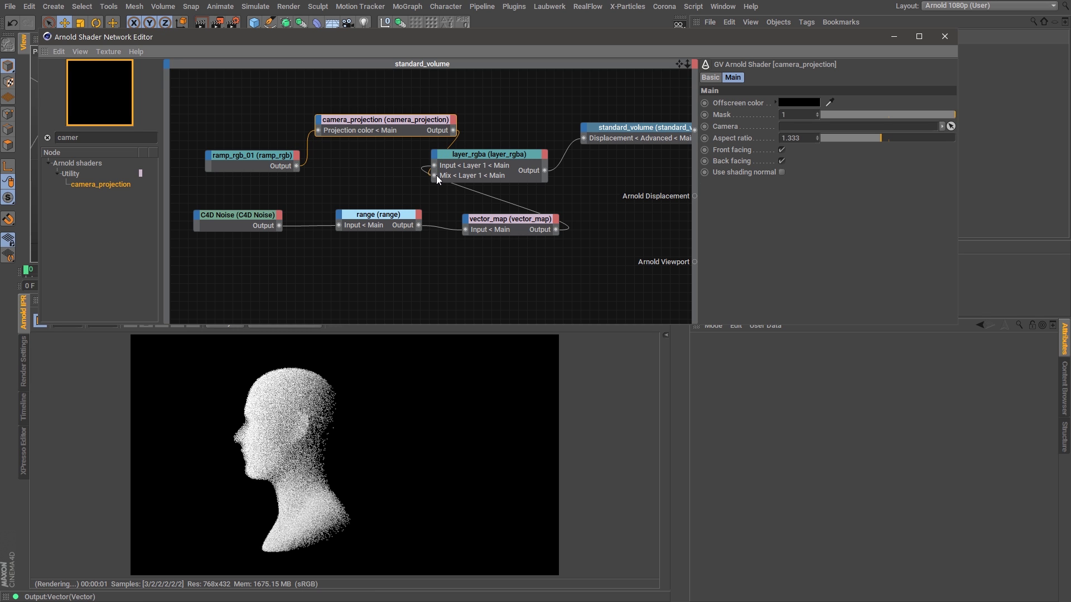
left_click(254, 161)
left_click_drag(254, 161, 225, 163)
left_click_drag(379, 121, 366, 159)
- Shift the ramp_rgb_01 gradient's black knot to about 35% and its white knot to about 72%
left_click(225, 157)
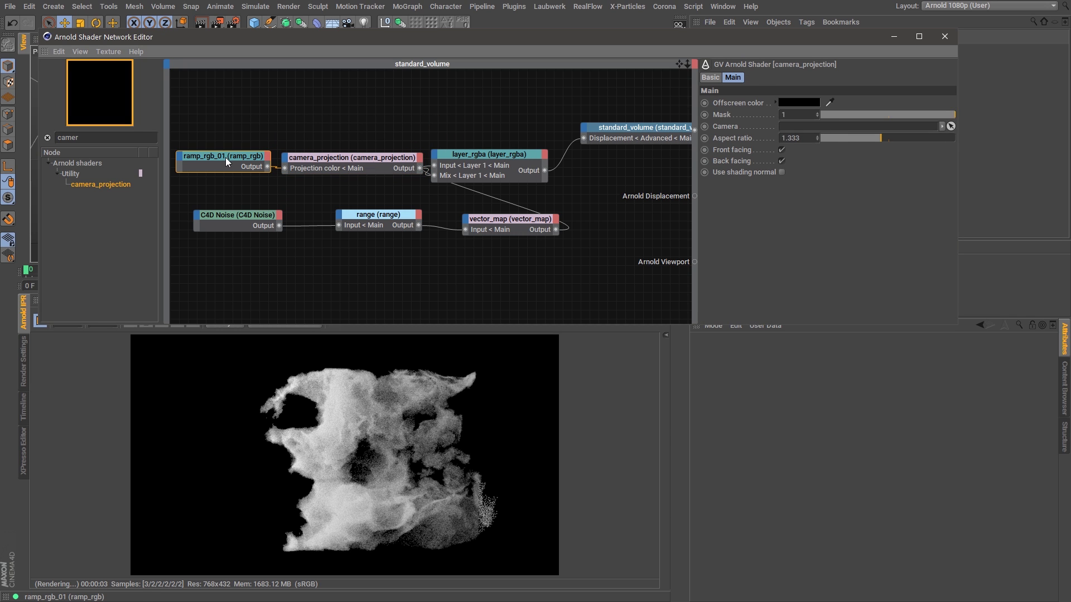
left_click_drag(761, 176, 837, 176)
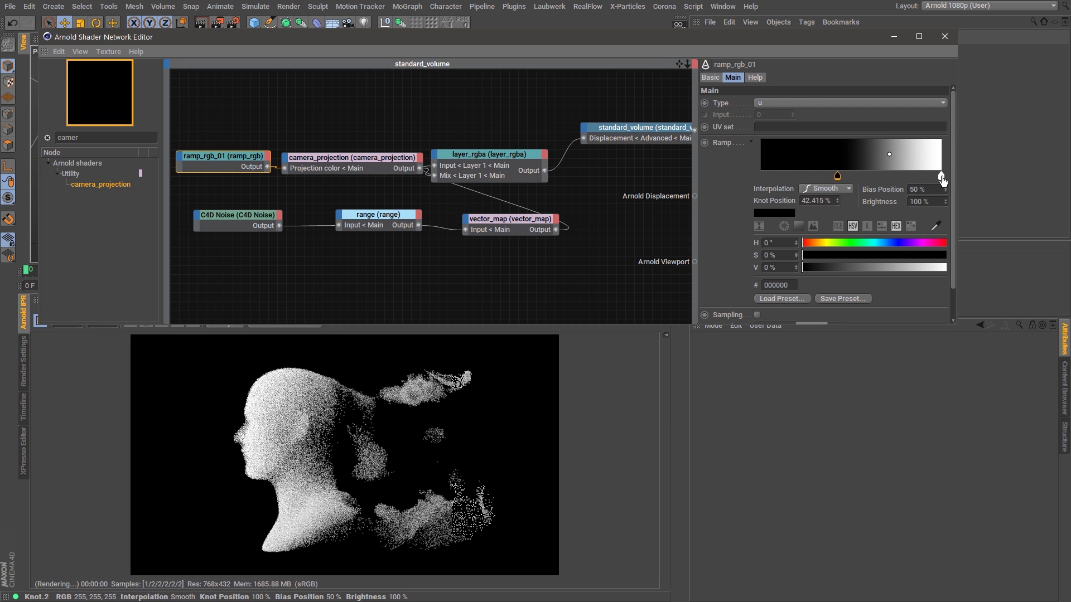
left_click_drag(941, 176, 824, 180)
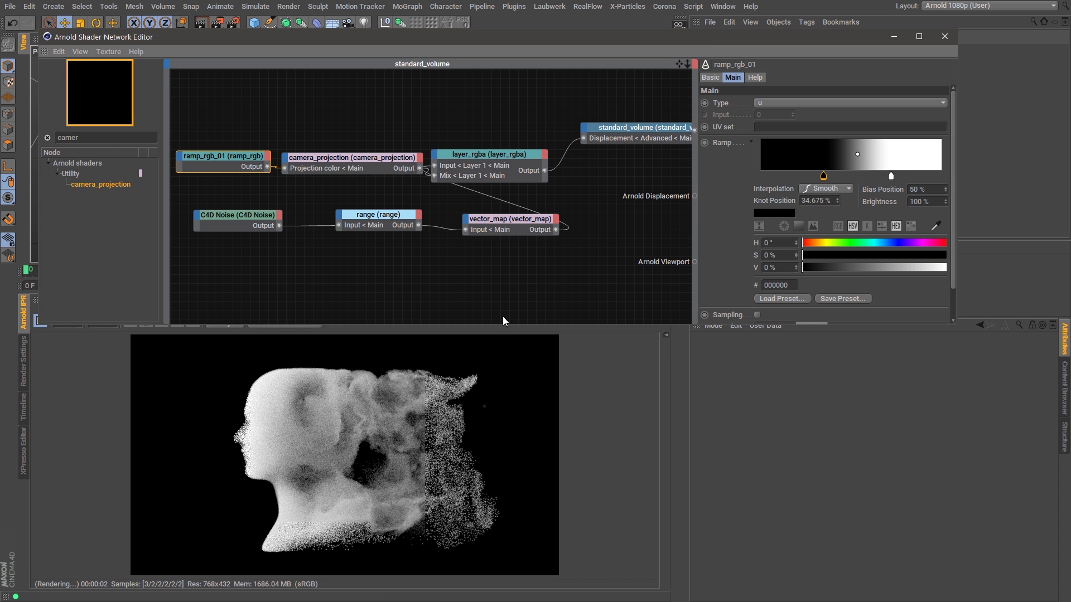
- Switch to the browser to view the Volume Displacement reference page and return to Cinema 4D
left_click(895, 36)
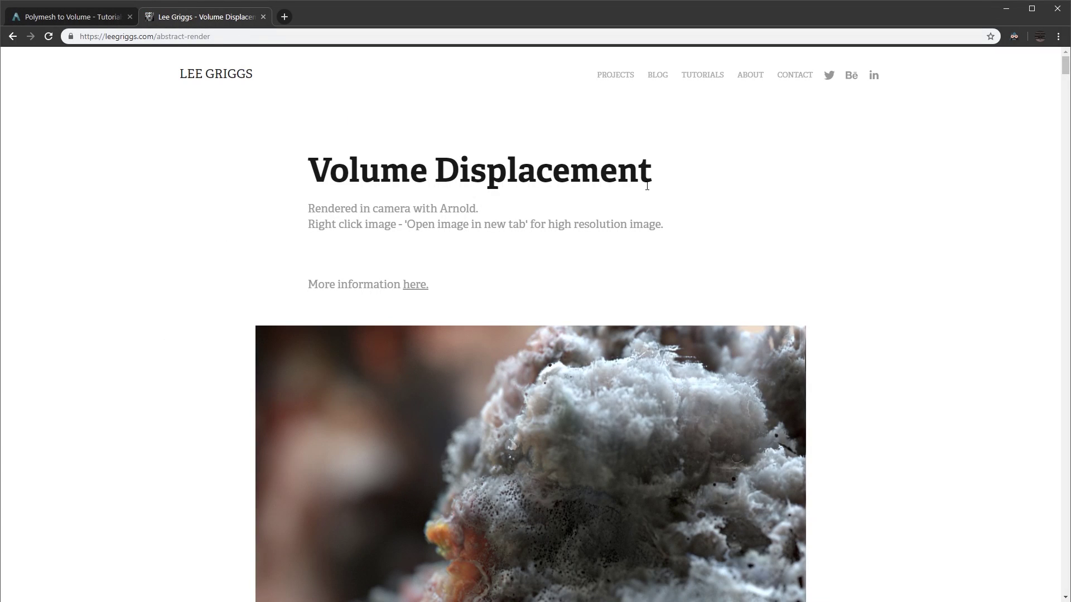
left_click_drag(1064, 74, 1064, 132)
left_click(1006, 10)
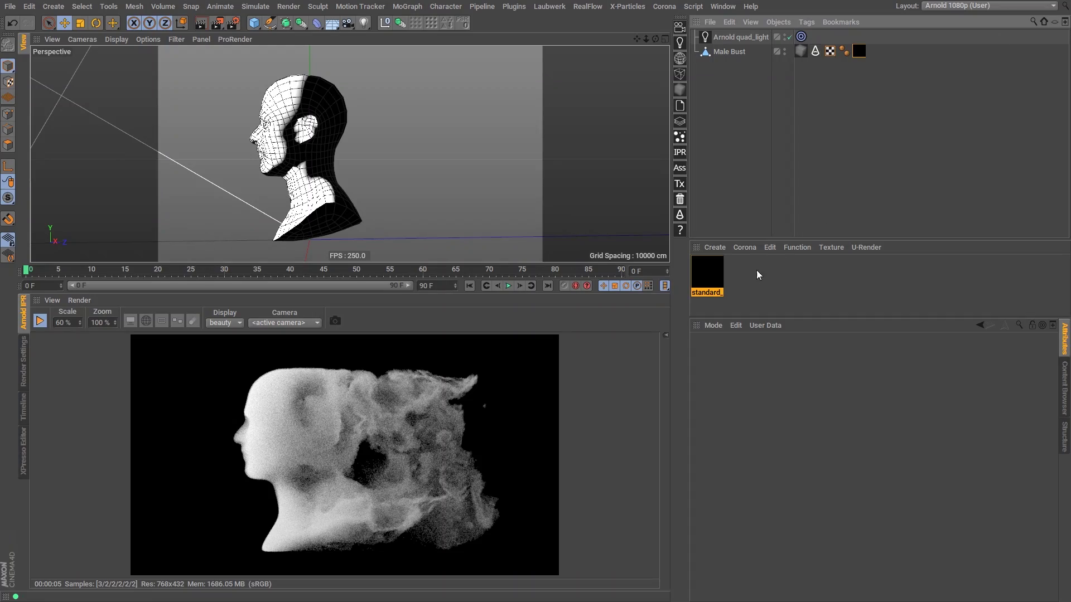
- Reopen the standard_volume network and duplicate the camera_projection node, placing the copy above the original
left_click(720, 282)
left_click(749, 387)
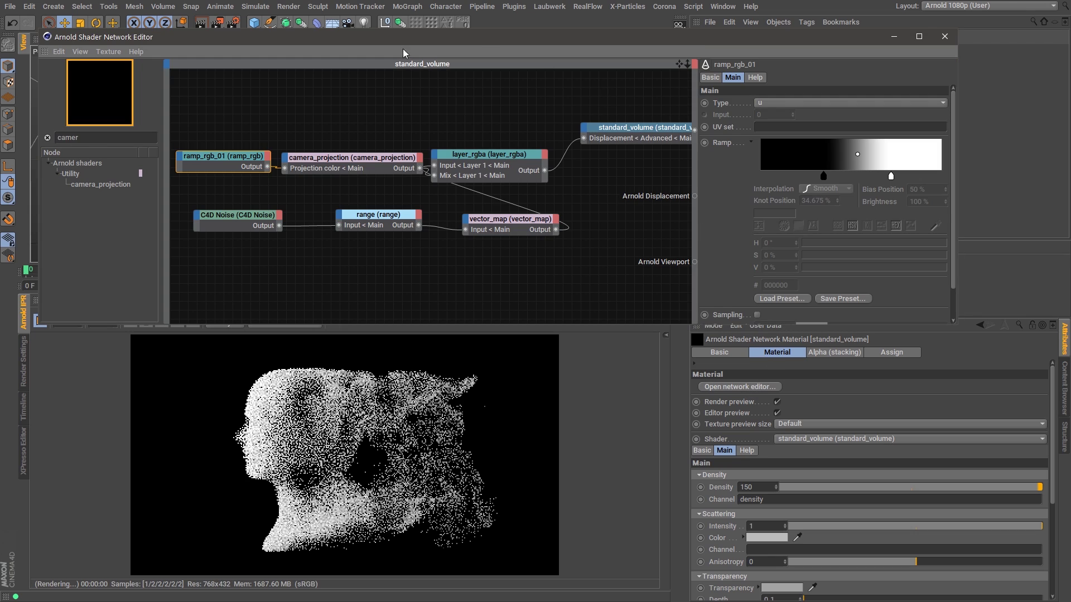
left_click_drag(333, 154, 372, 126, "ctrl")
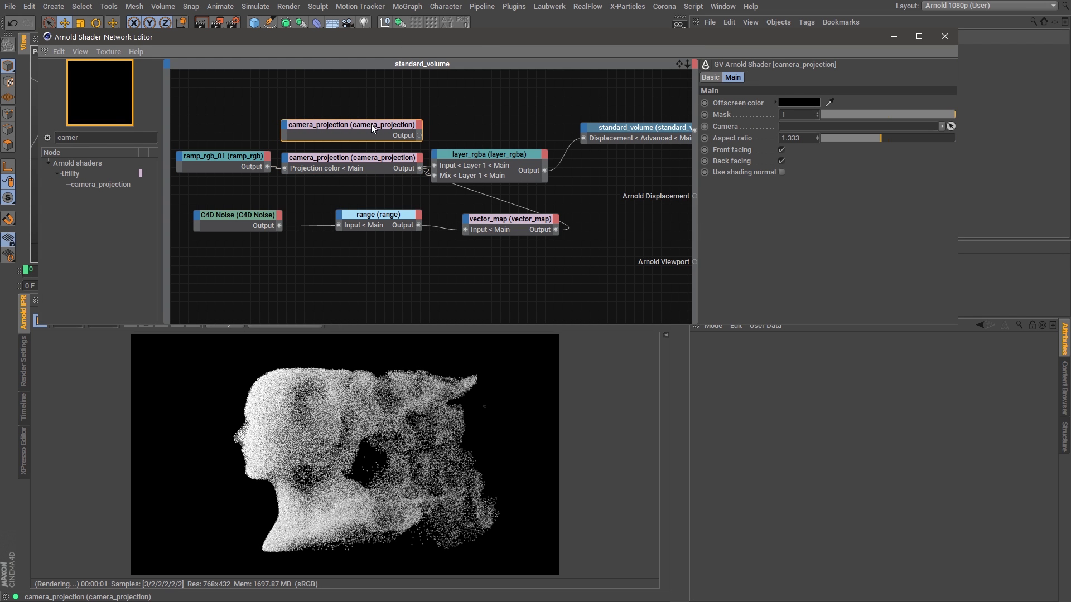
- Add an image node beside the copied camera_projection and load Mars 1440x900.jpg into it
type("im")
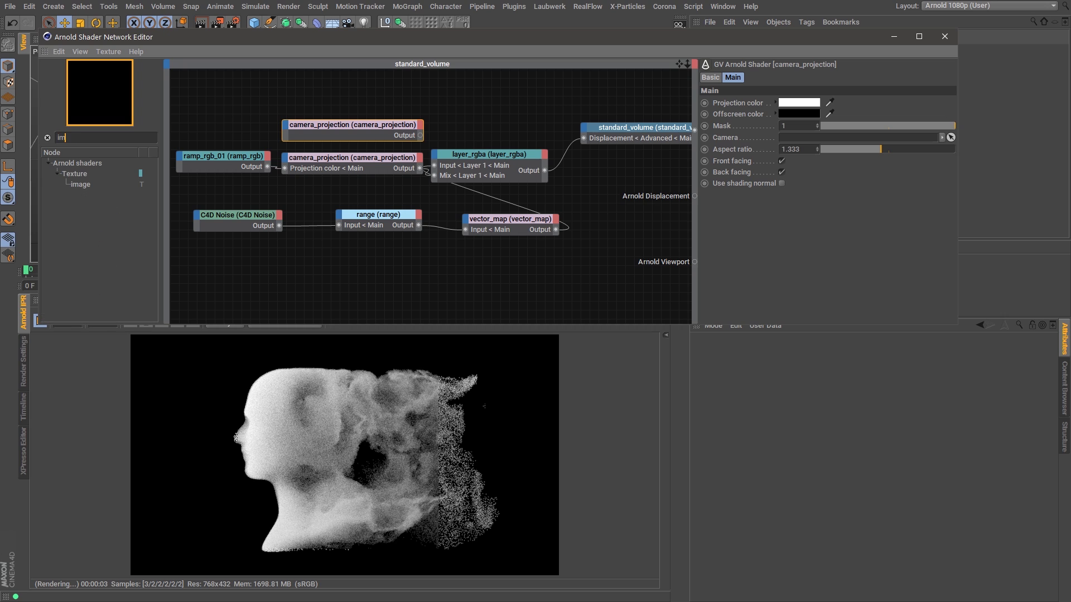
left_click_drag(226, 122, 243, 125)
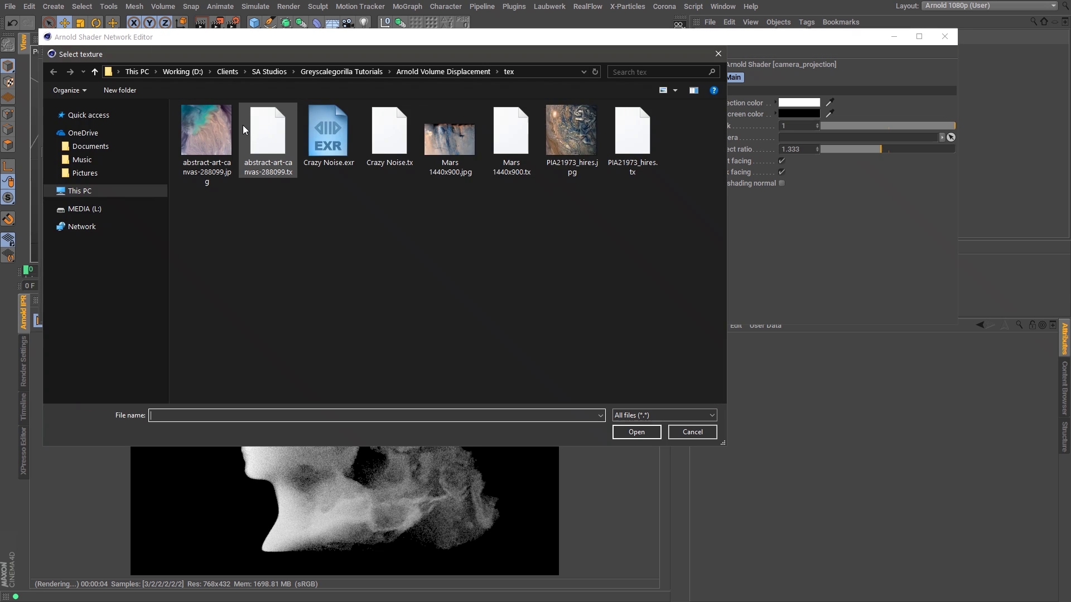
left_click(458, 171)
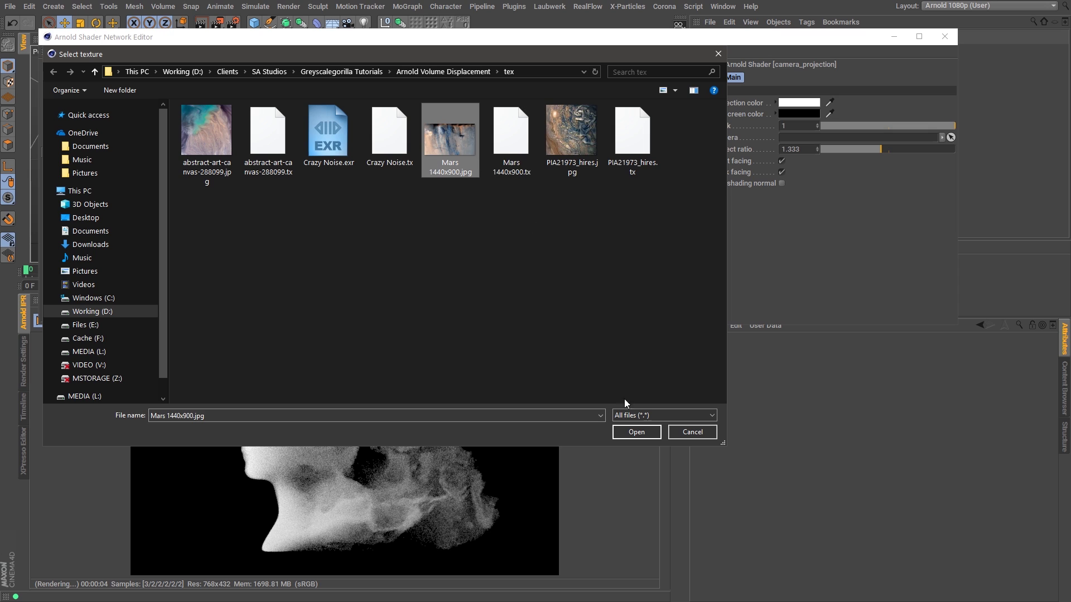
left_click(642, 430)
- Connect the image to the copied camera_projection's Projection color and feed that projection into the standard_volume's Scattering Color
left_click_drag(216, 128, 283, 125)
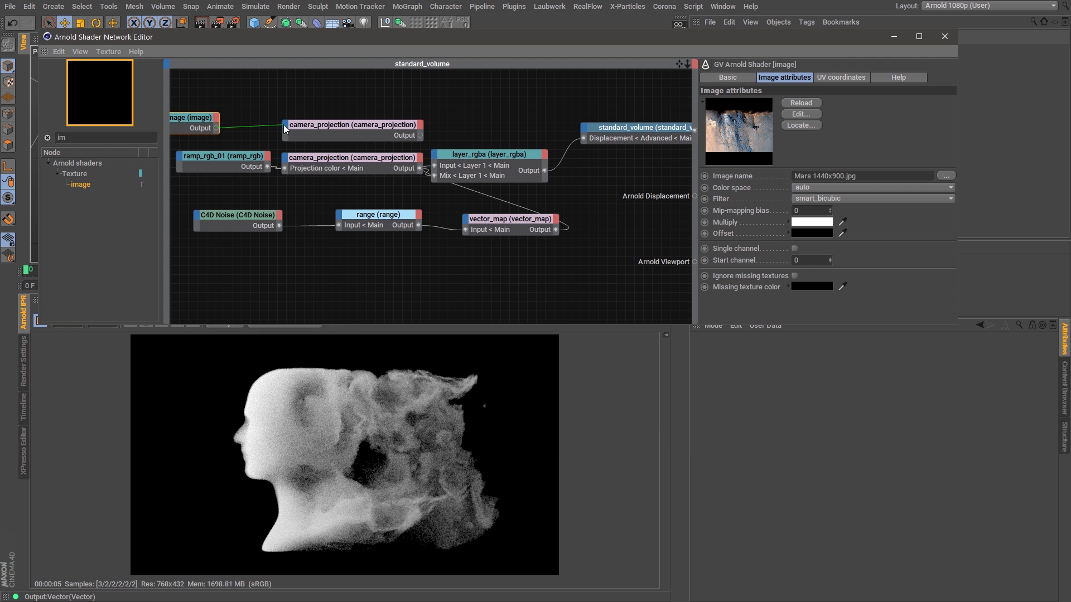
left_click(347, 135)
left_click_drag(202, 120, 229, 124)
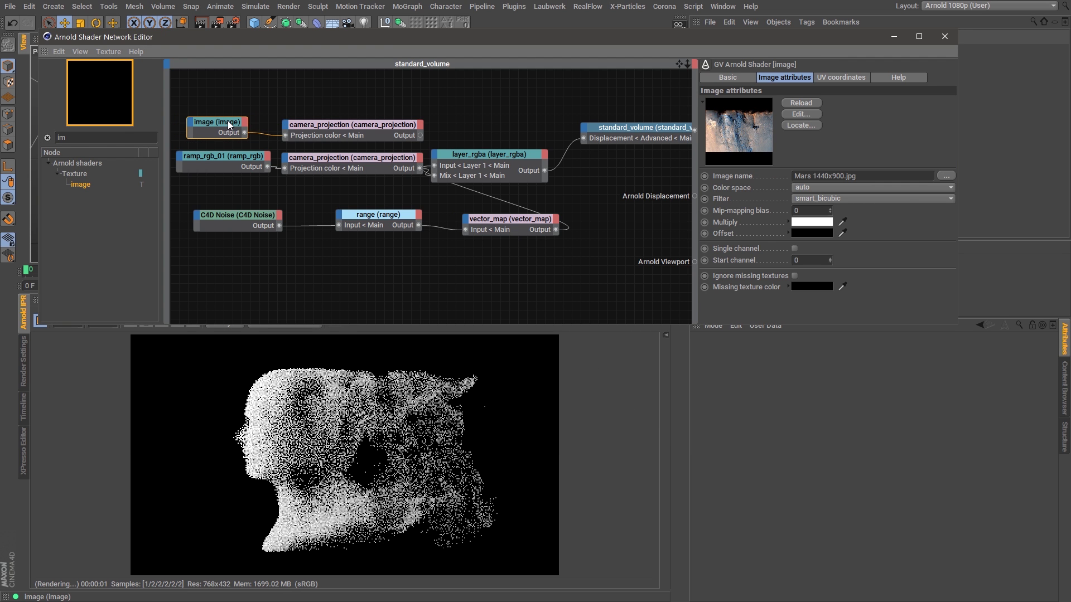
left_click_drag(420, 135, 457, 140)
left_click_drag(584, 126, 584, 127)
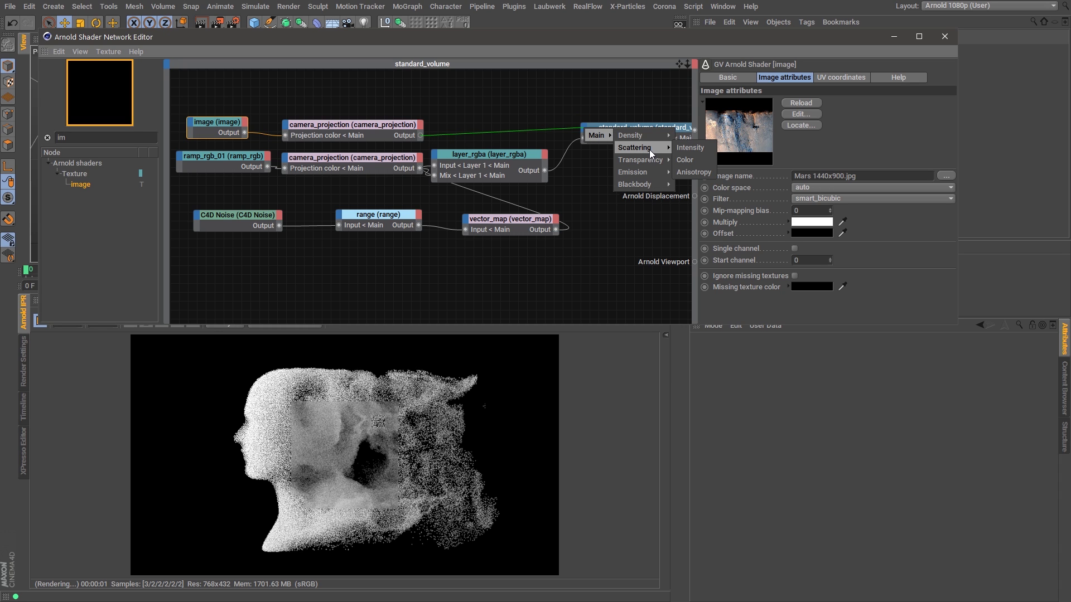
left_click(685, 160)
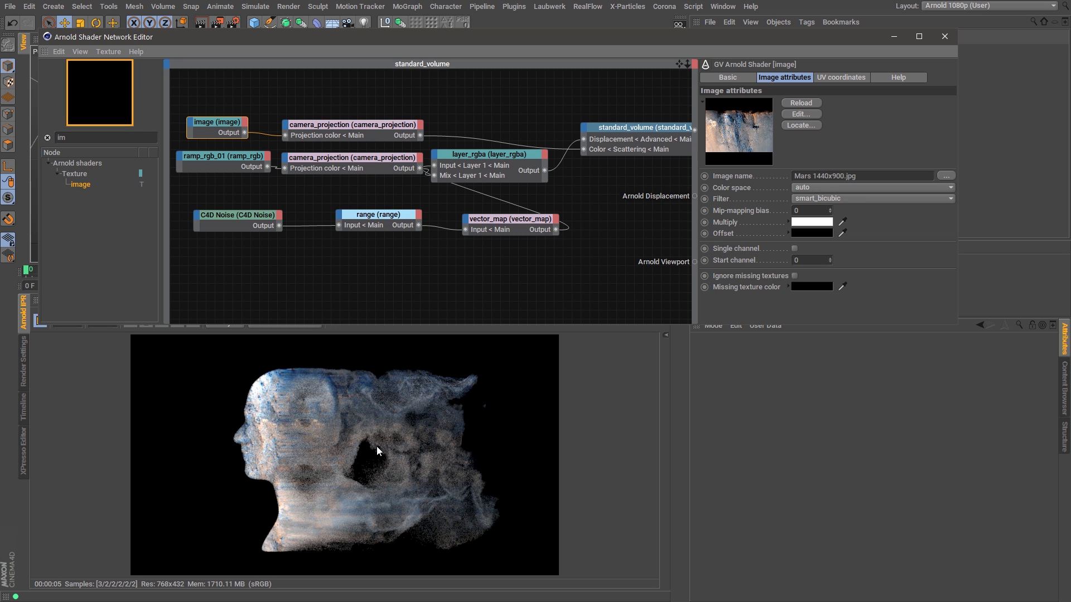
- Orbit slightly around the bust with the network editor closed to check how the projected texture behaves
left_click(944, 36)
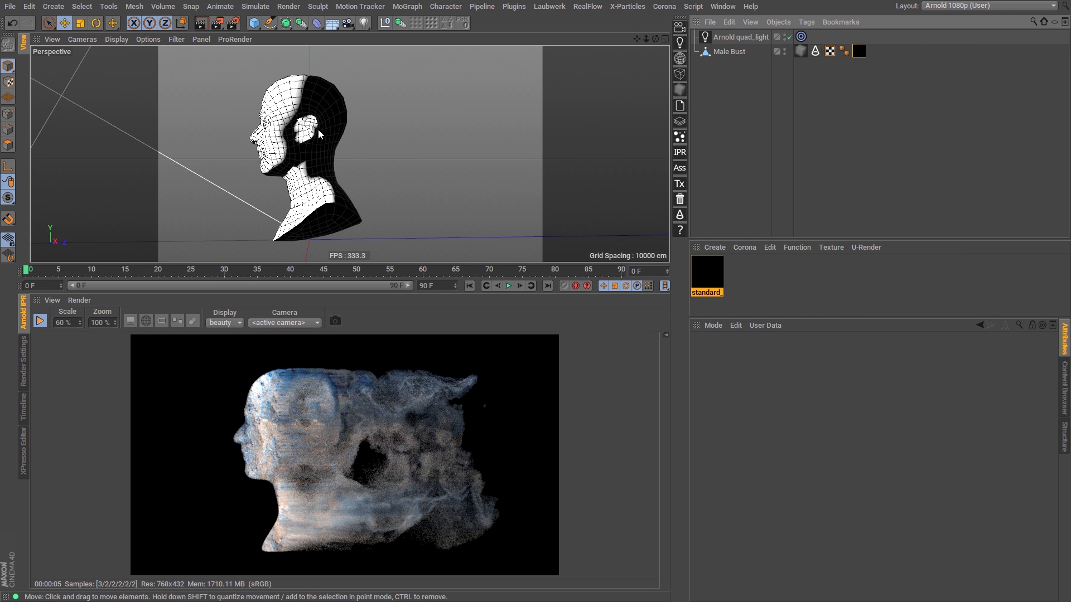
left_click_drag(324, 121, 326, 121, "alt")
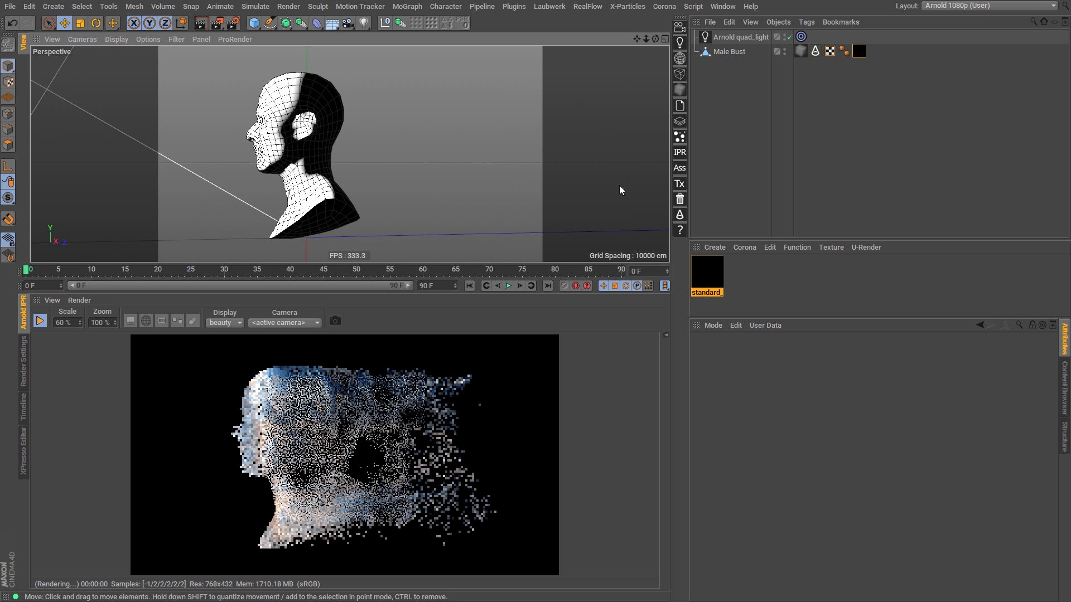
left_click(707, 274)
left_click(739, 386)
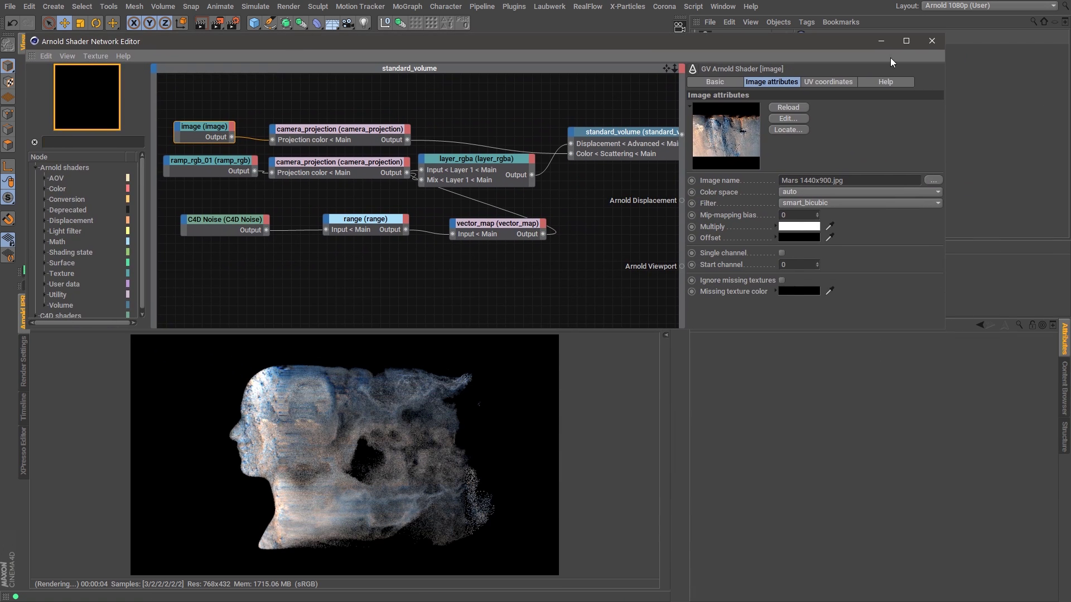
left_click(931, 41)
- Add a camera object from the current view and name it UV
left_click(355, 26)
left_click(390, 39)
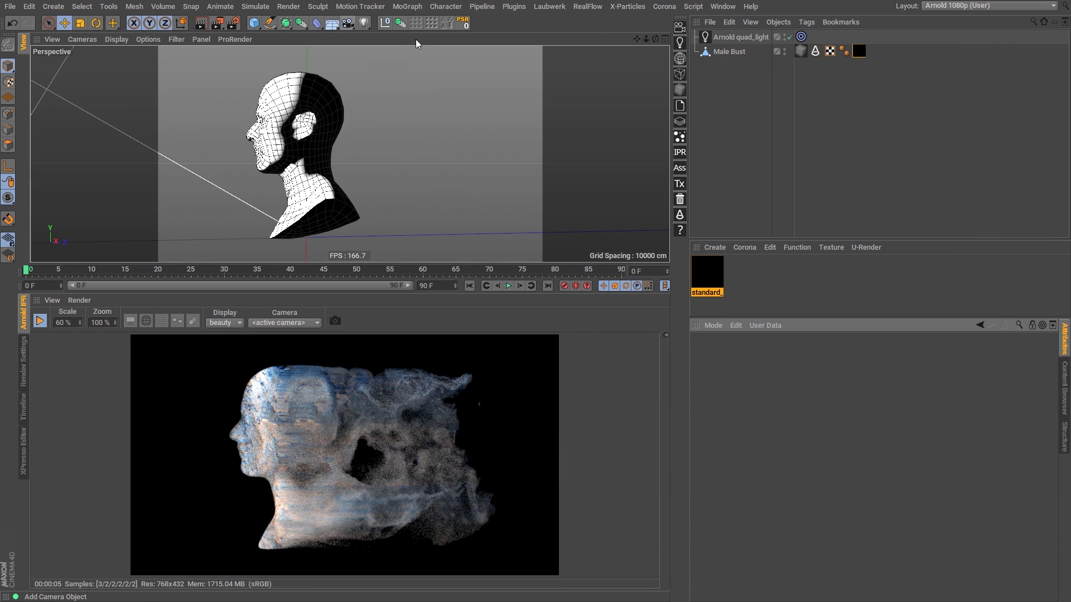
double_click(728, 36)
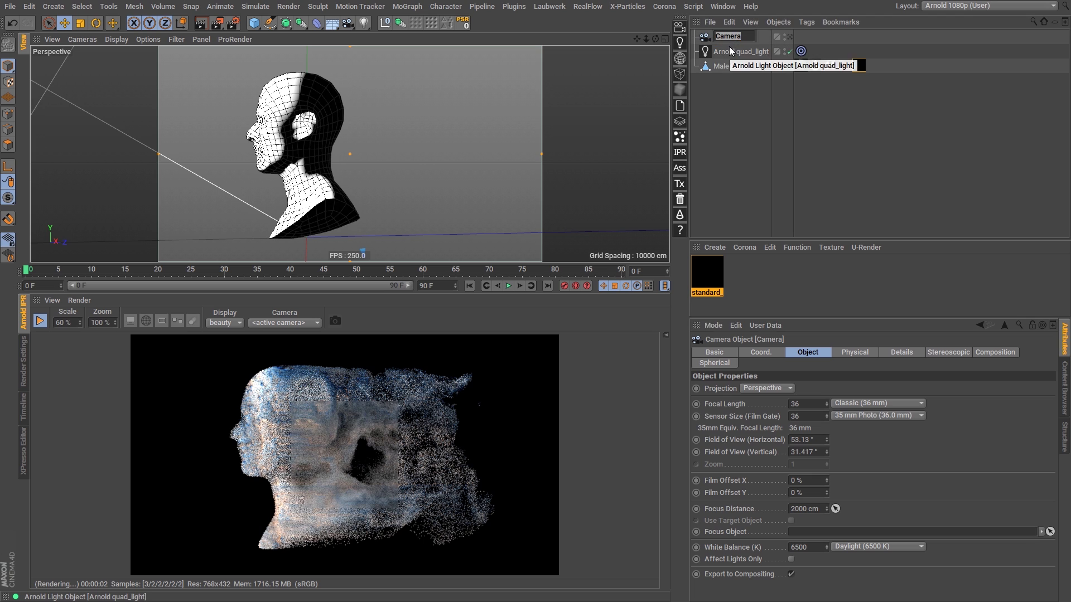
type("UV")
key("Return")
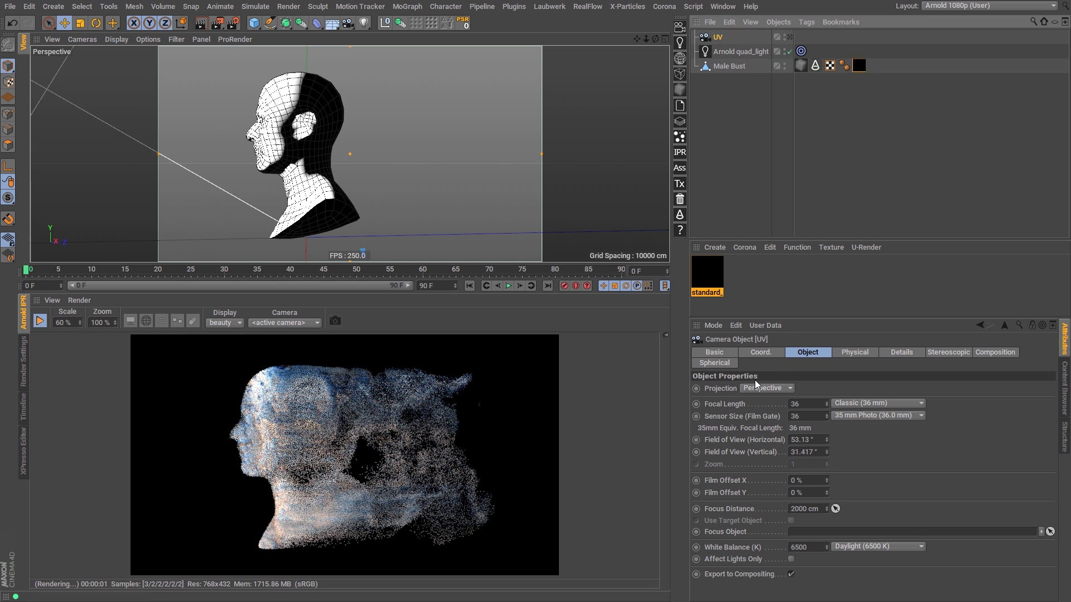
- Assign the UV camera as the Camera of both camera_projection nodes and close the network editor
double_click(707, 273)
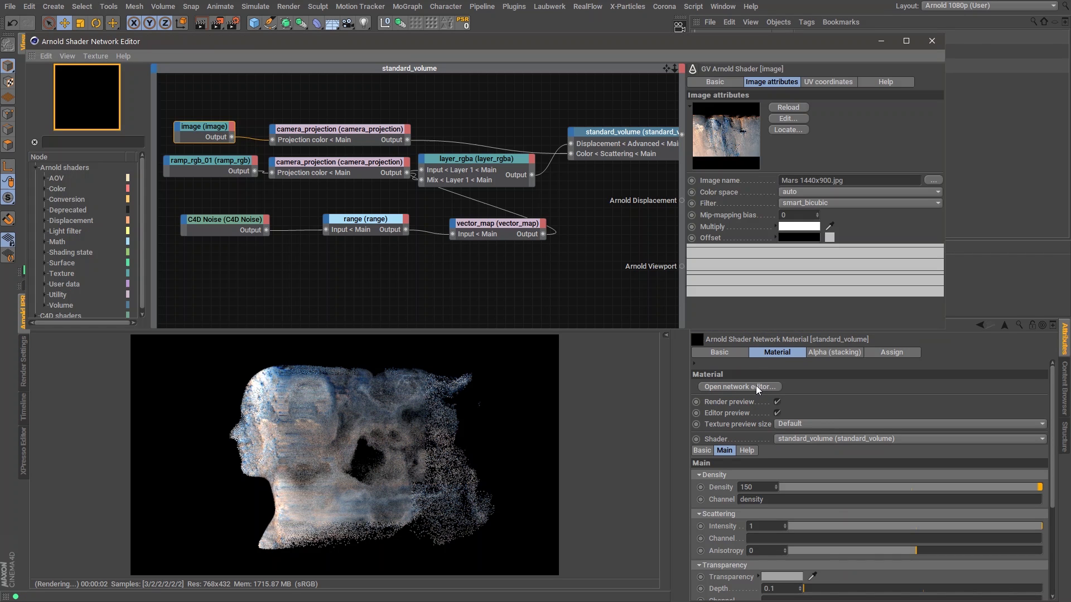
left_click(370, 129)
left_click_drag(705, 43, 709, 89)
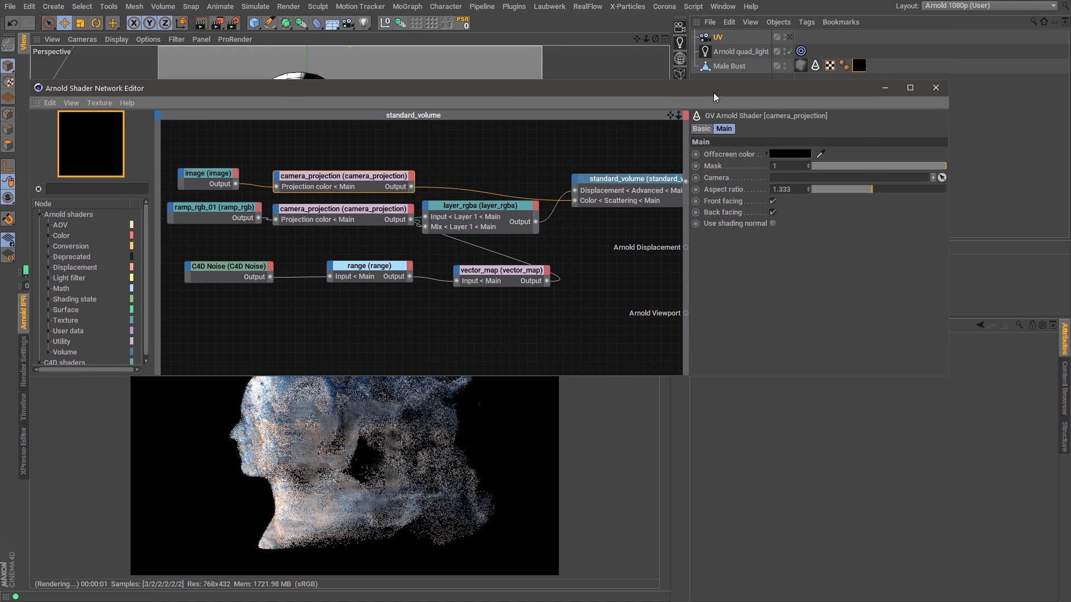
left_click_drag(721, 41, 753, 118)
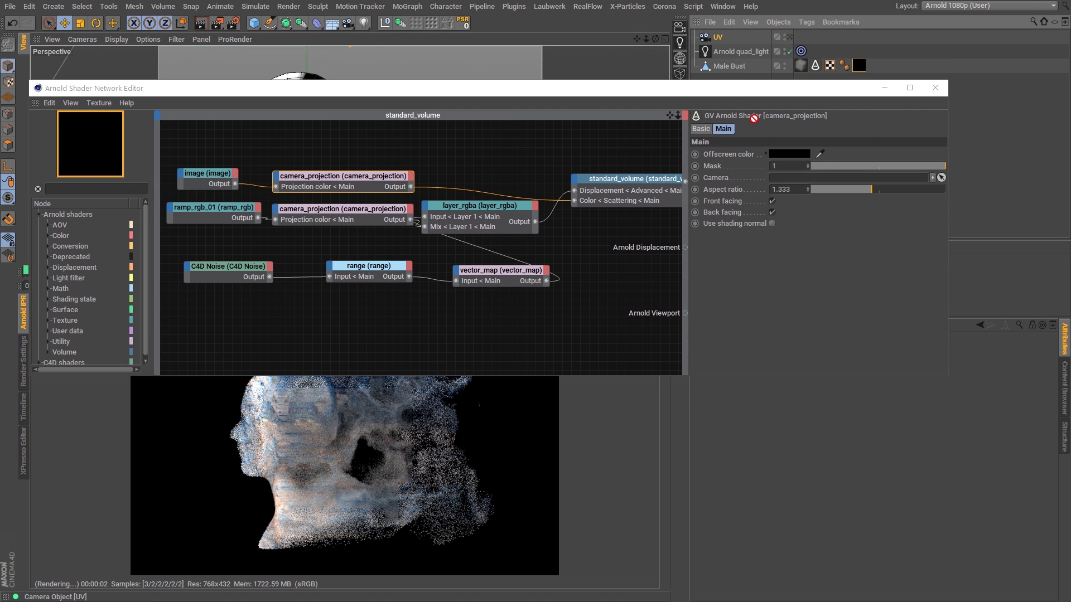
left_click(400, 209)
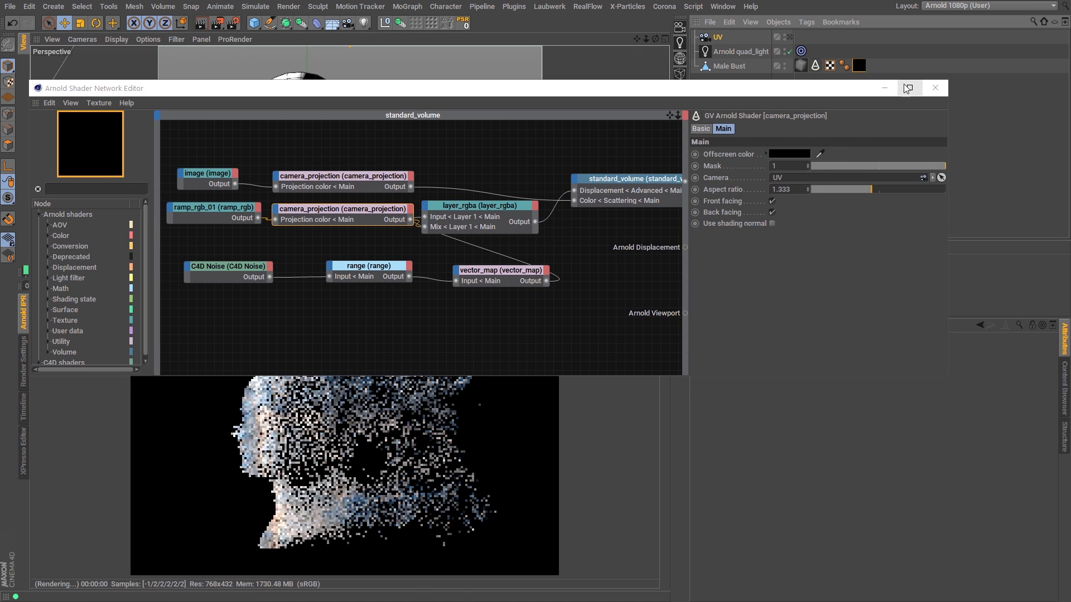
left_click(935, 87)
- Add a Protection tag to the UV camera and check the projection by orbiting around the bust
right_click(720, 38)
mouse_move(756, 45)
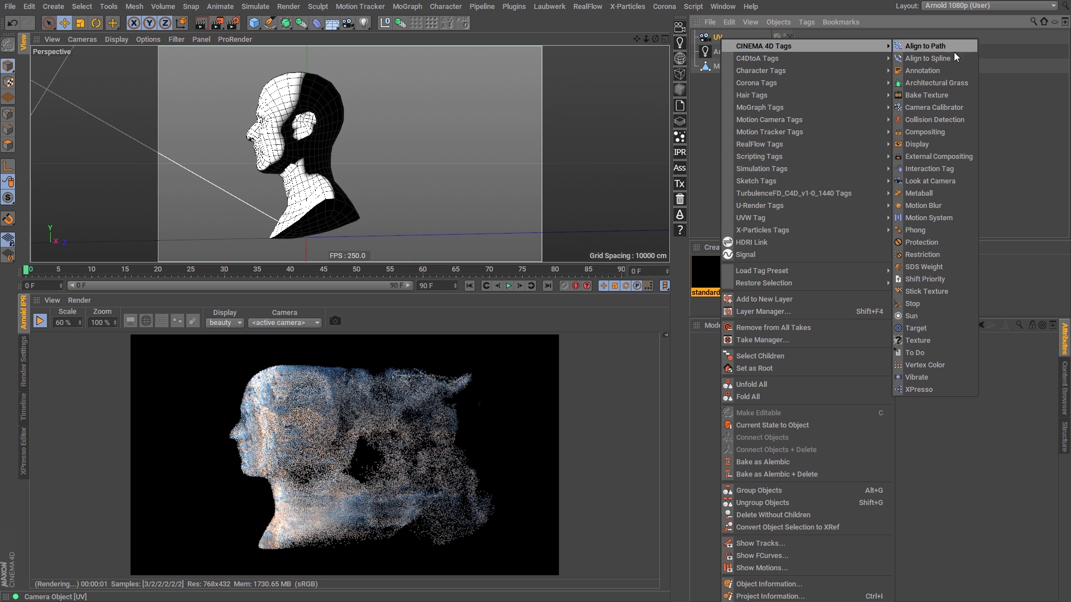
left_click(936, 242)
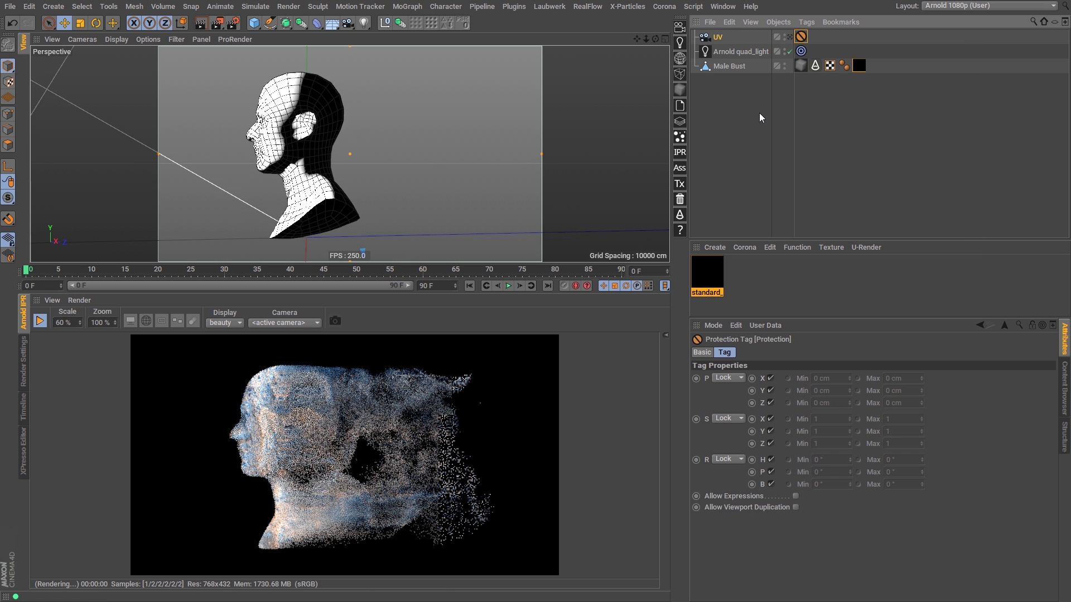
mouse_move(305, 124)
left_mouse_down("alt")
mouse_move(350, 154)
mouse_move(287, 135)
mouse_move(350, 153)
mouse_move(313, 139)
left_mouse_up("alt")
scroll(293, 133, "up", 2)
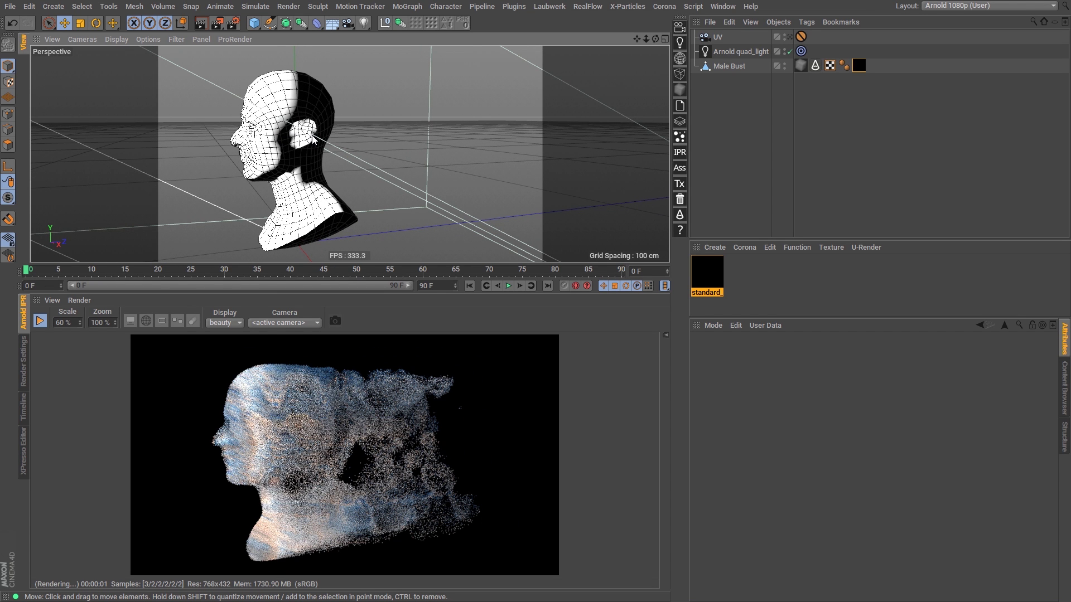
left_click_drag(294, 122, 269, 127, "alt")
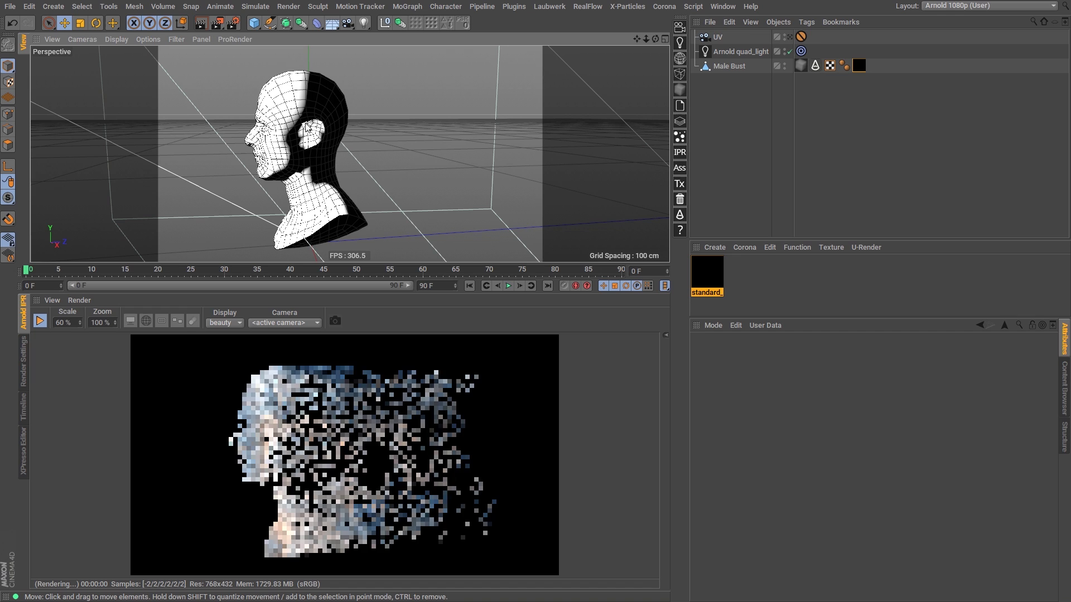
- Set the step size of the Male Bust's Arnold Mesh Volume tag to 1 cm
left_click(802, 65)
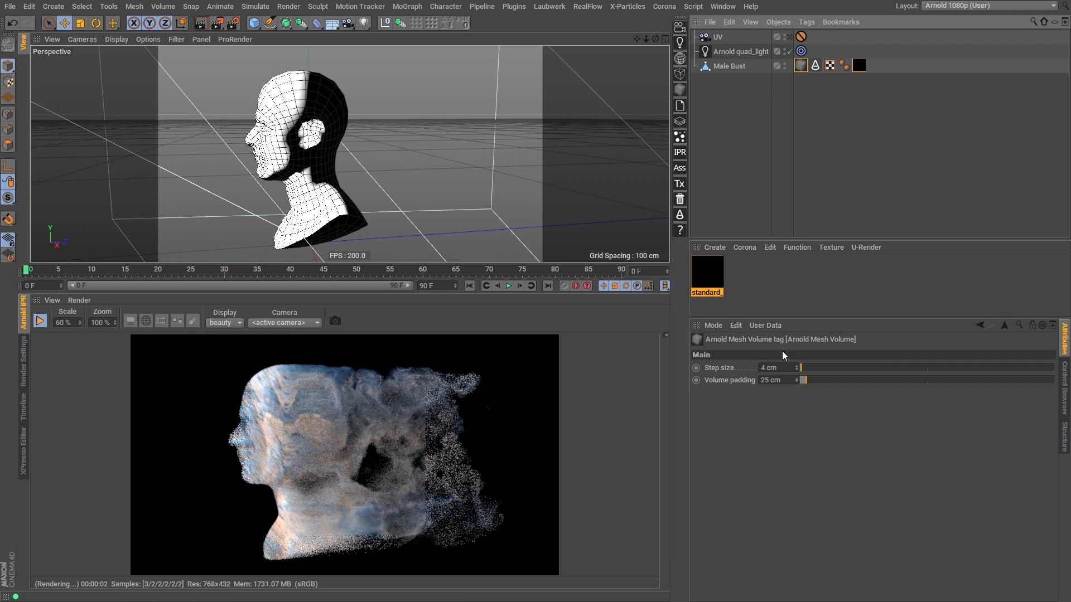
left_click(780, 367)
type("1")
key("Return")
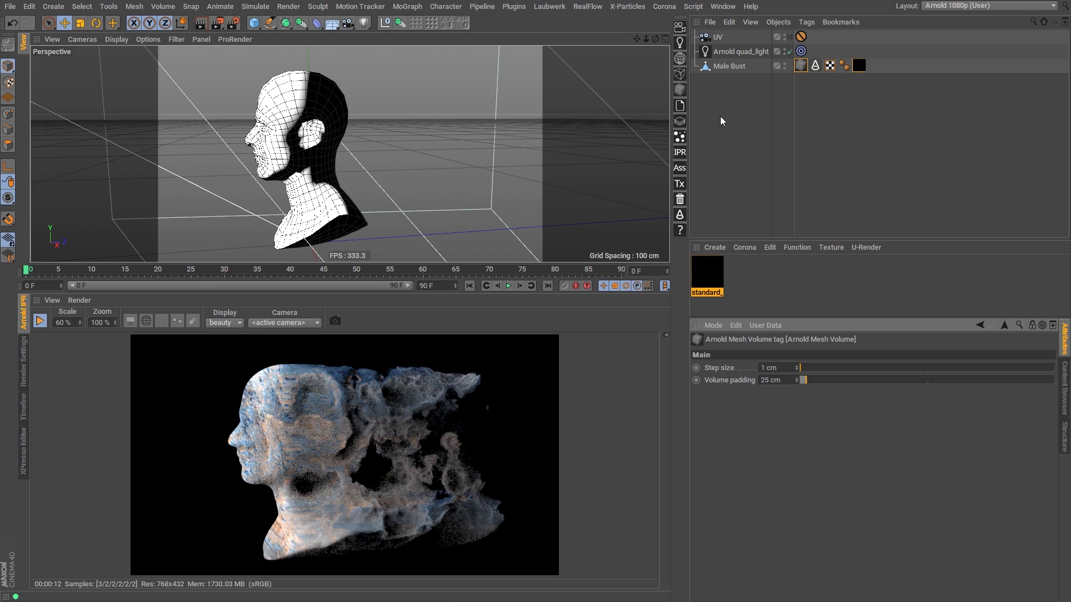
left_click(751, 94)
- Raise the Arnold quad_light's volume samples to 6
left_click(758, 51)
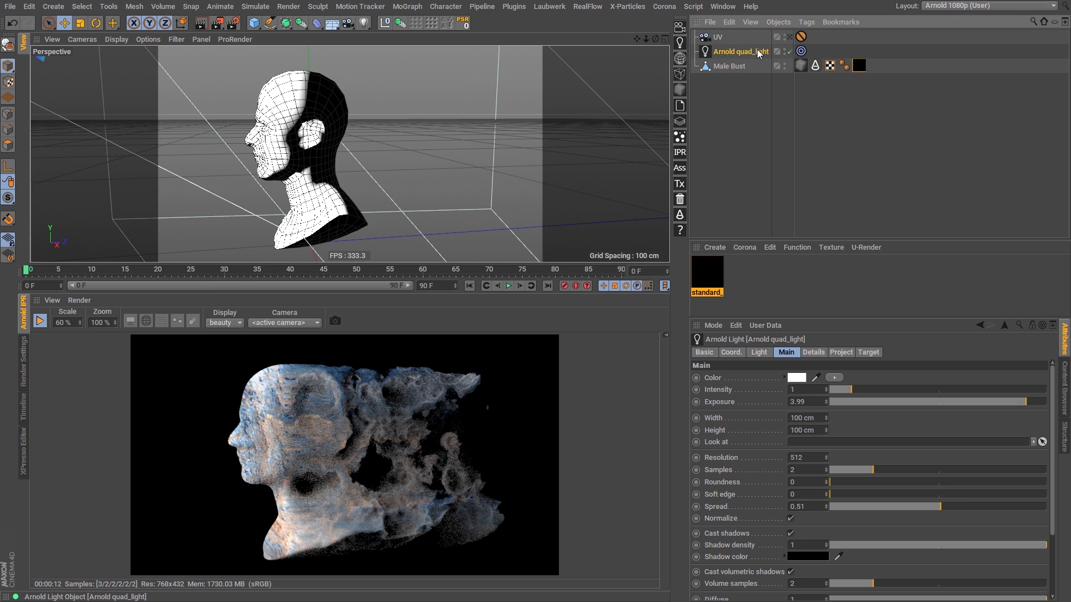
scroll(870, 474, "down", 5)
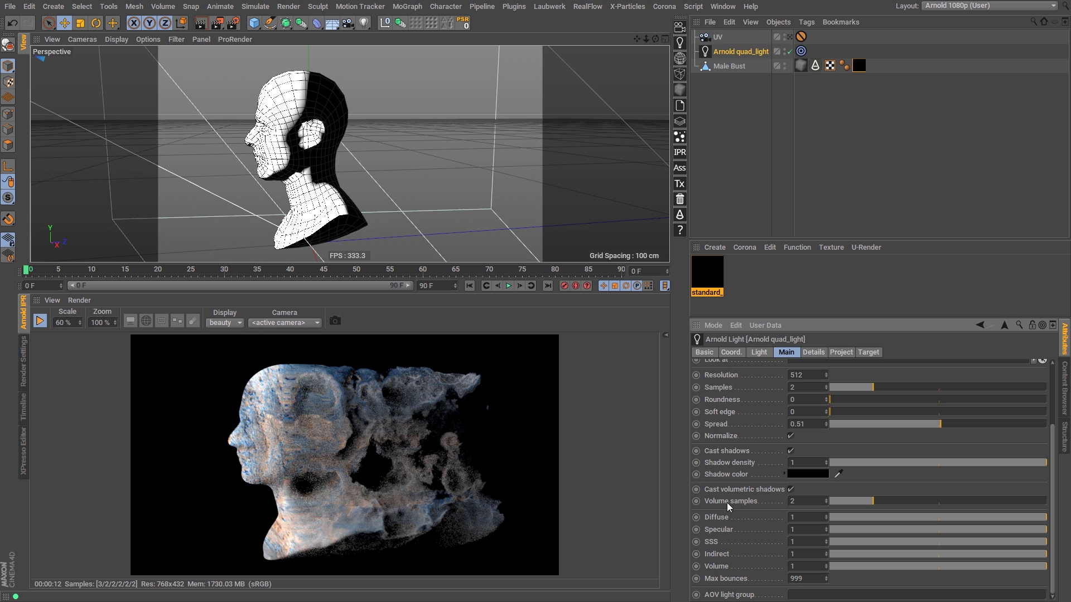
left_click_drag(903, 500, 950, 504)
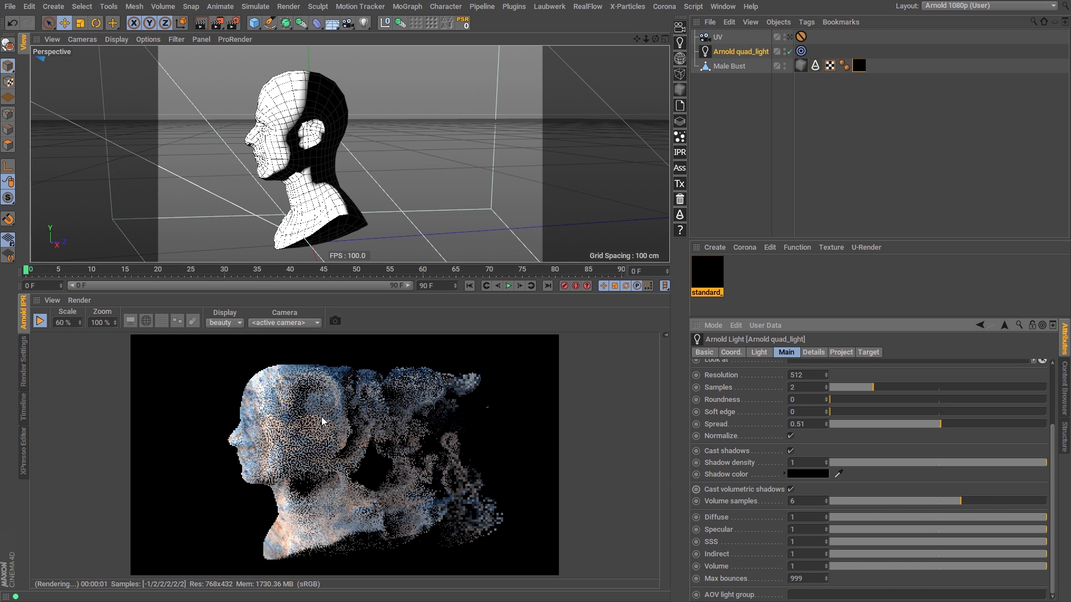
- Stop the Arnold IPR preview, start a Team Render to Picture Viewer, and adjust the Picture Viewer's layout
left_click(40, 321)
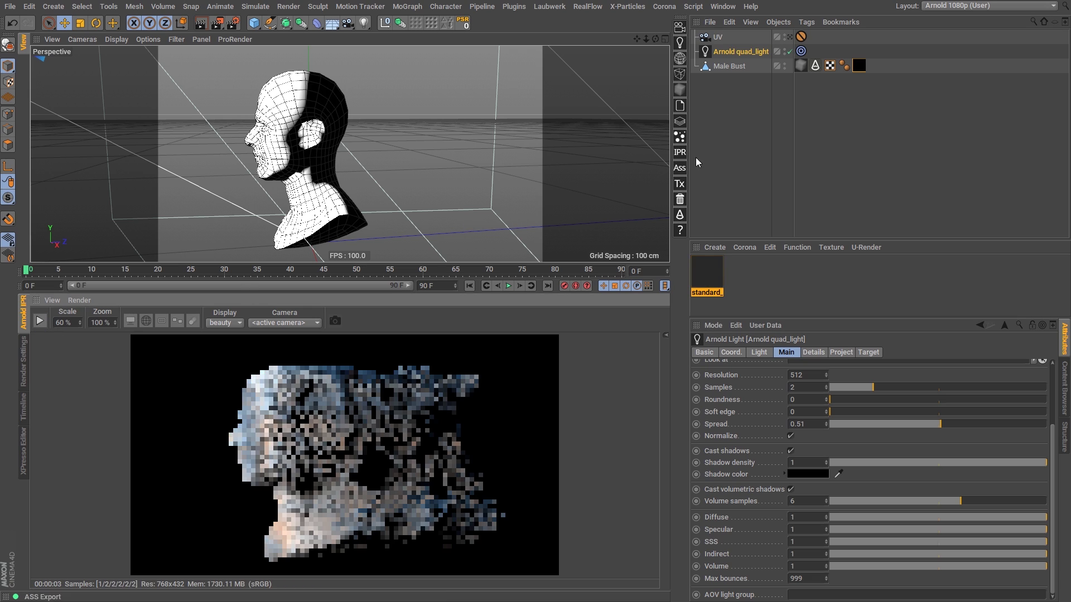
left_click(726, 150)
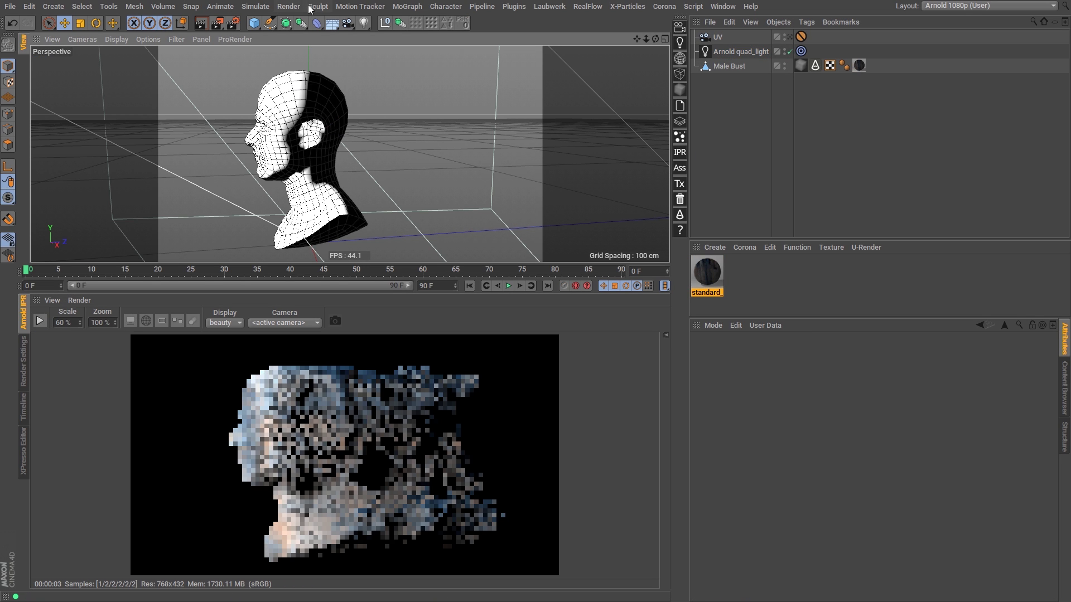
left_click(288, 7)
mouse_move(244, 10)
mouse_move(362, 10)
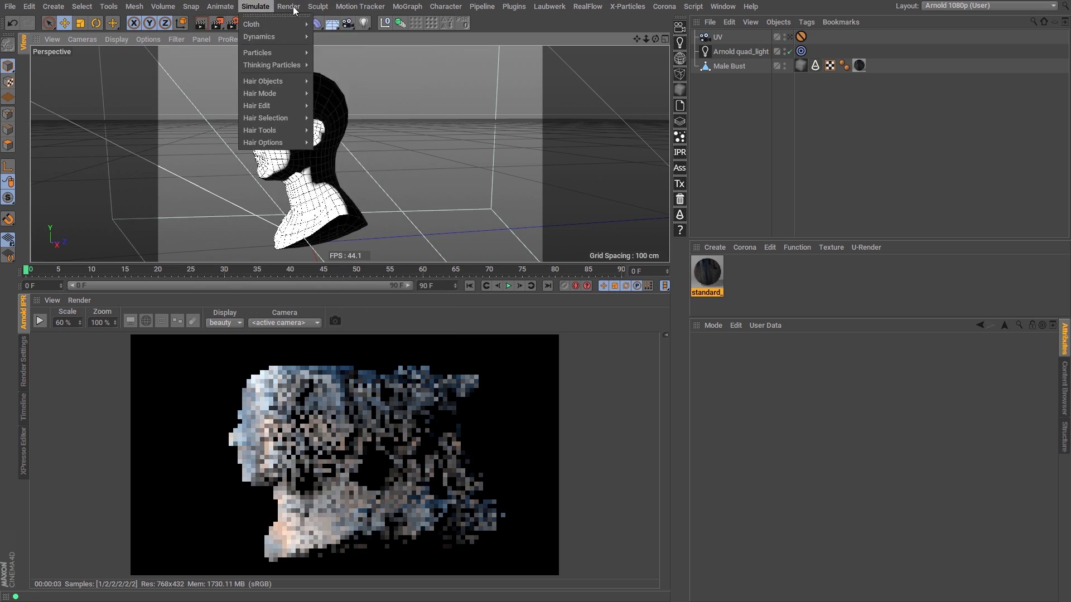
mouse_move(292, 17)
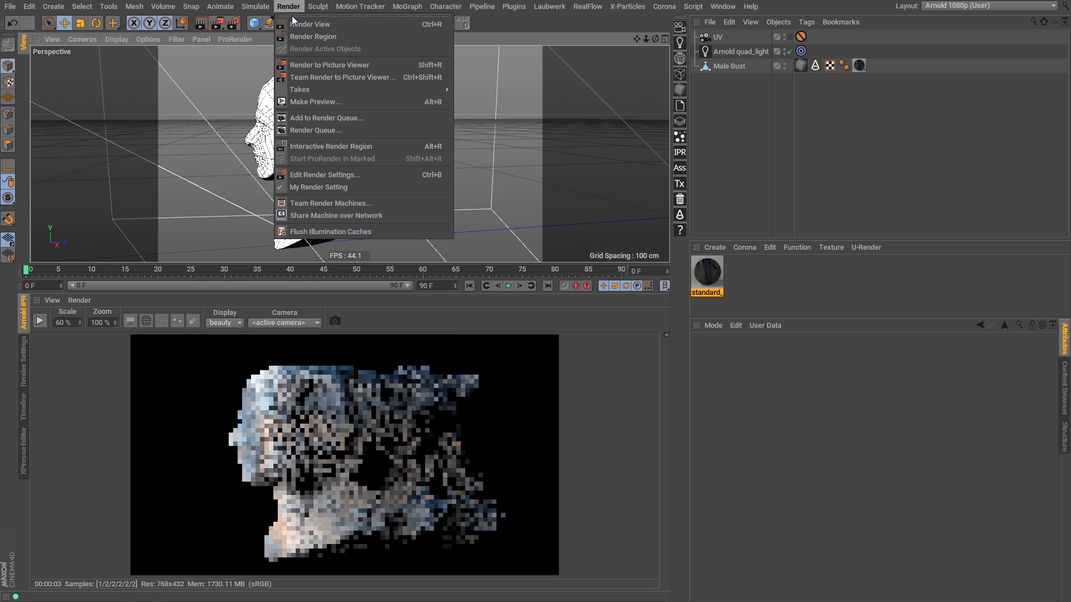
left_click(335, 77)
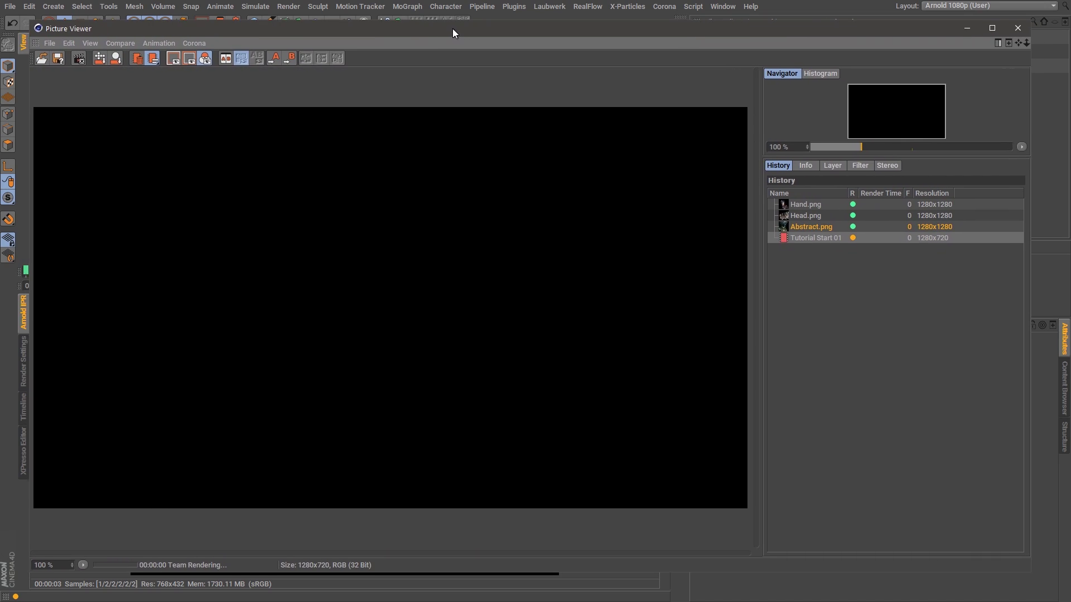
left_click_drag(453, 29, 448, 25)
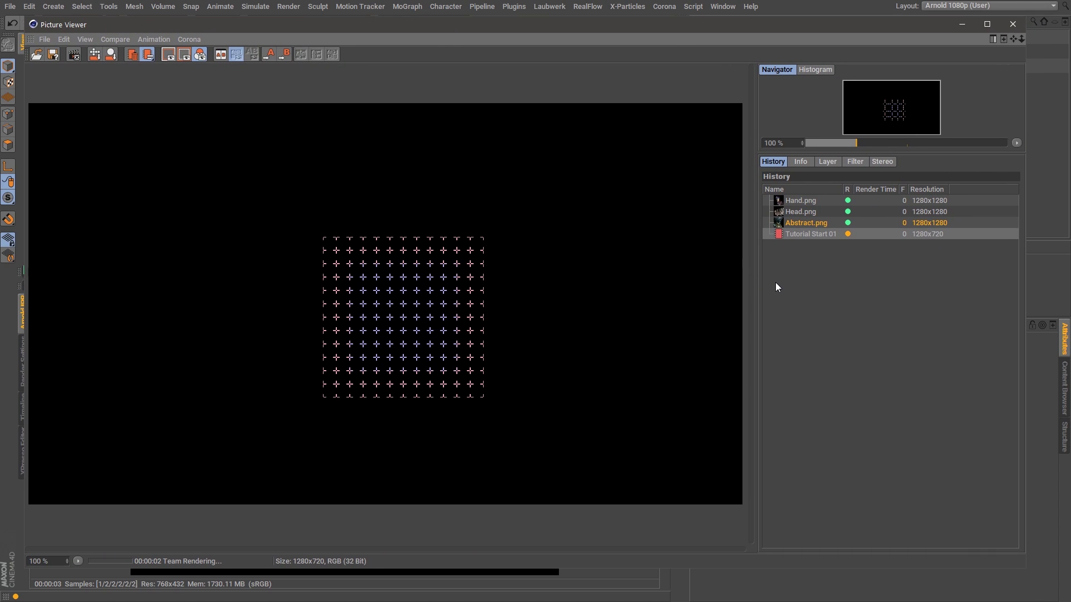
left_click_drag(754, 283, 776, 286)
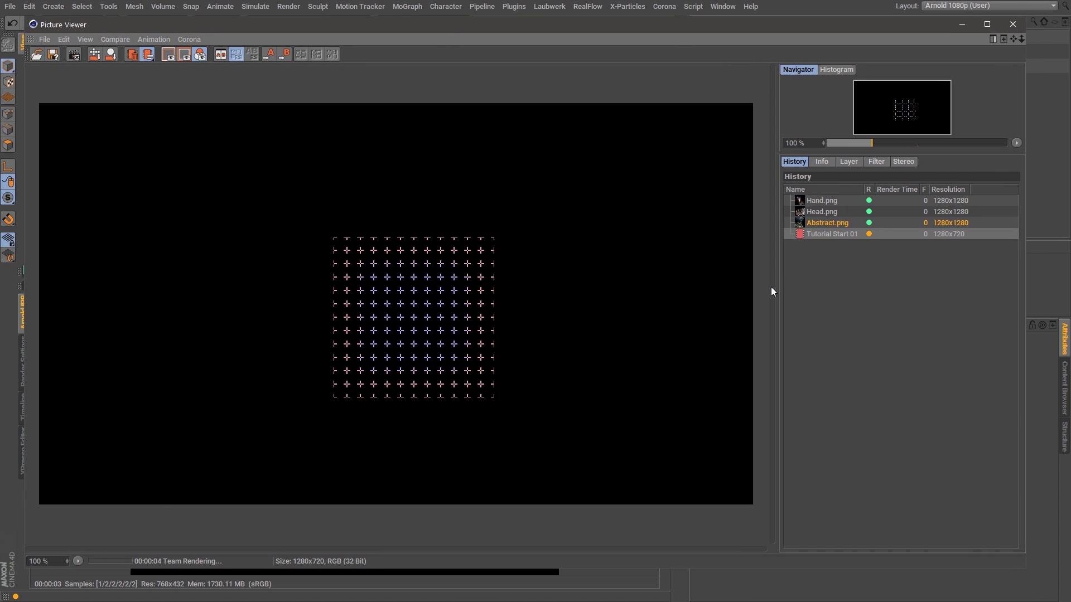